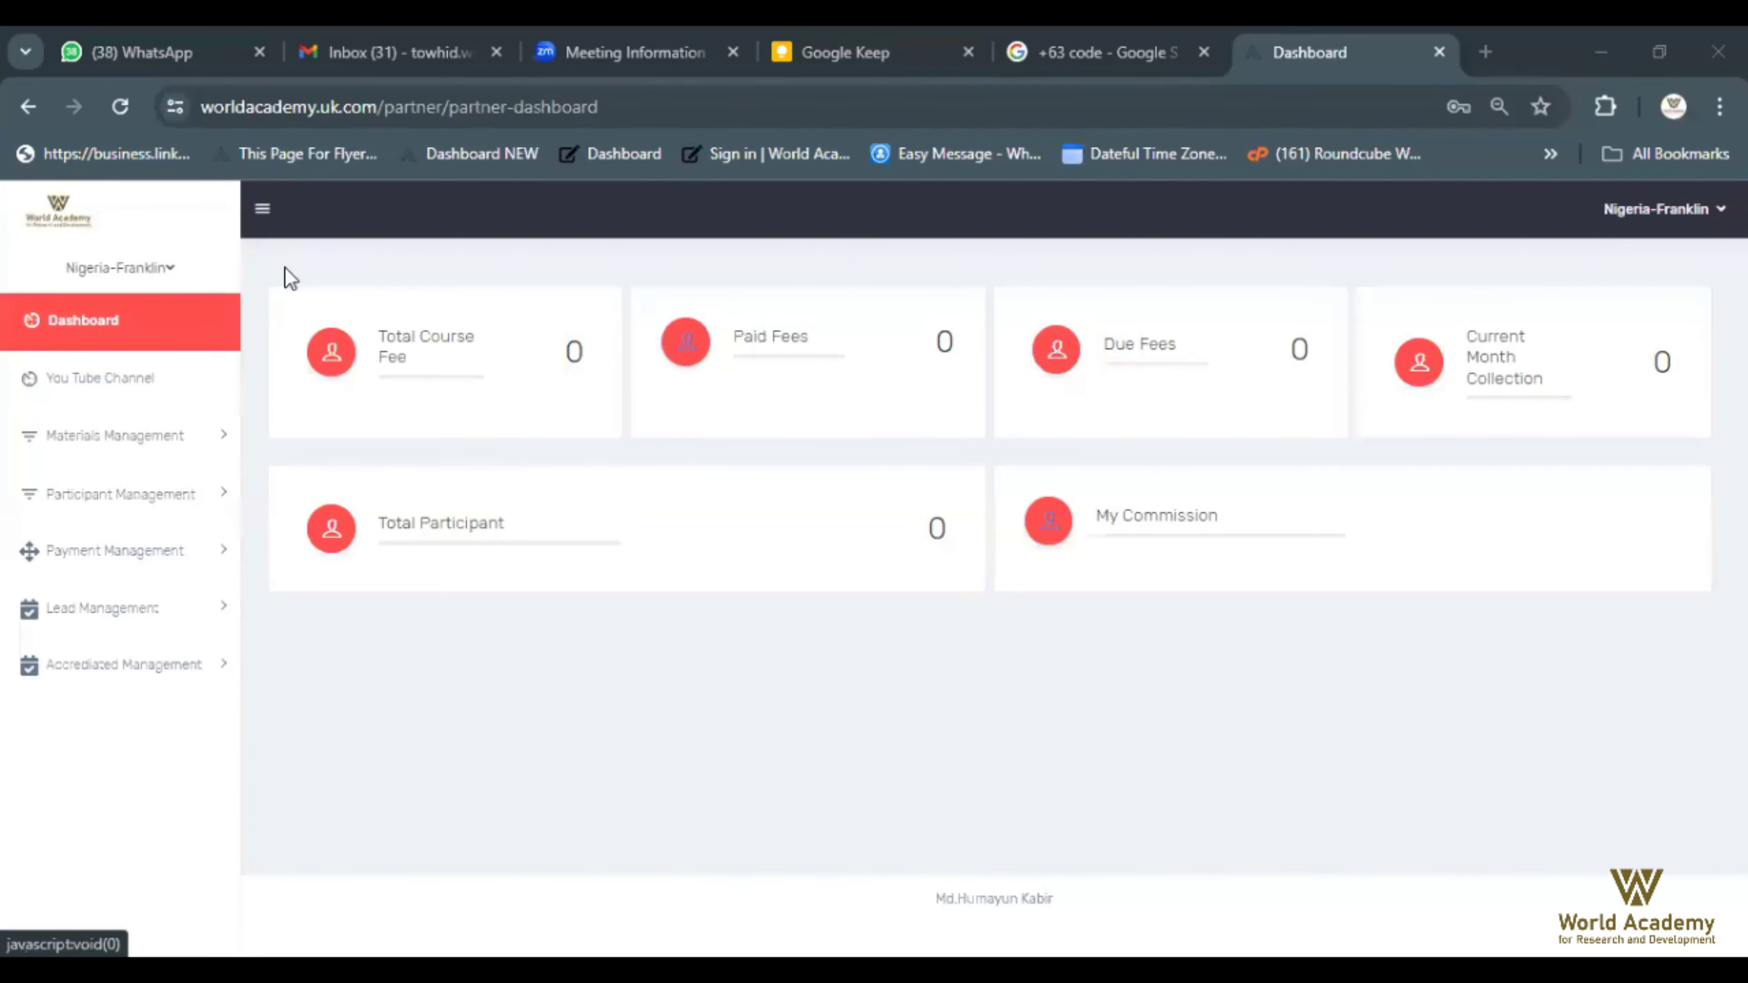
Open the Participant Lists page from Participant Management in the sidebar
click(262, 214)
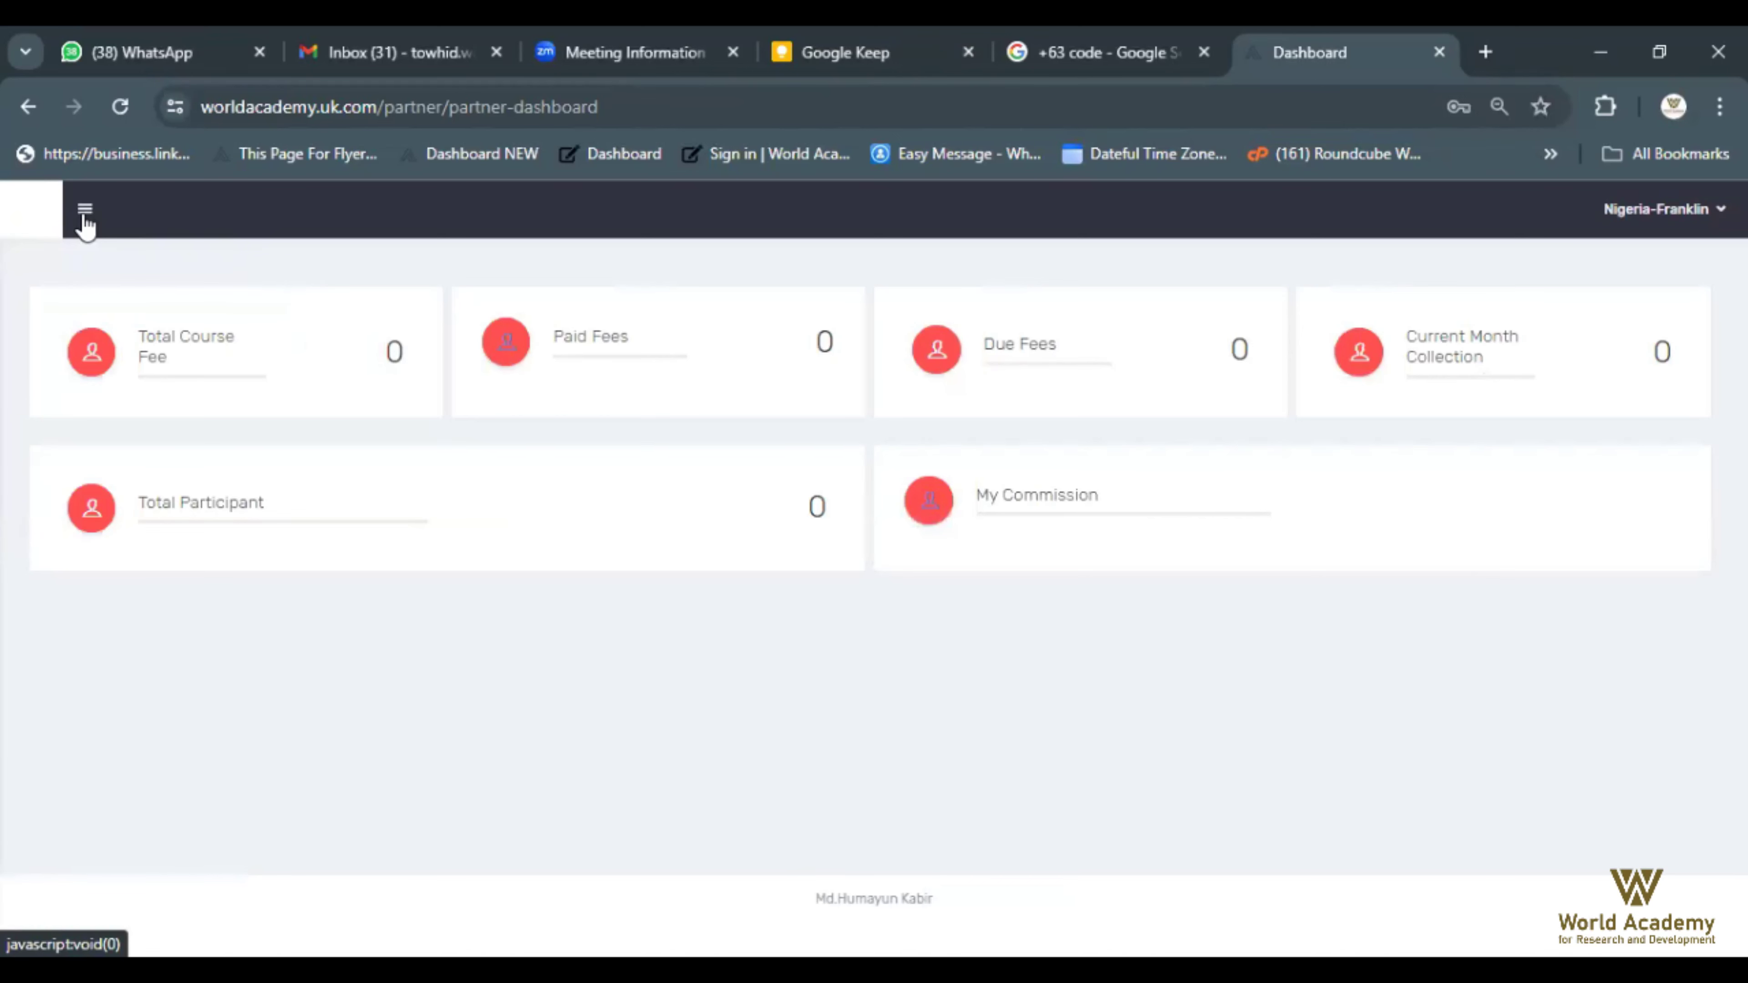
click(85, 212)
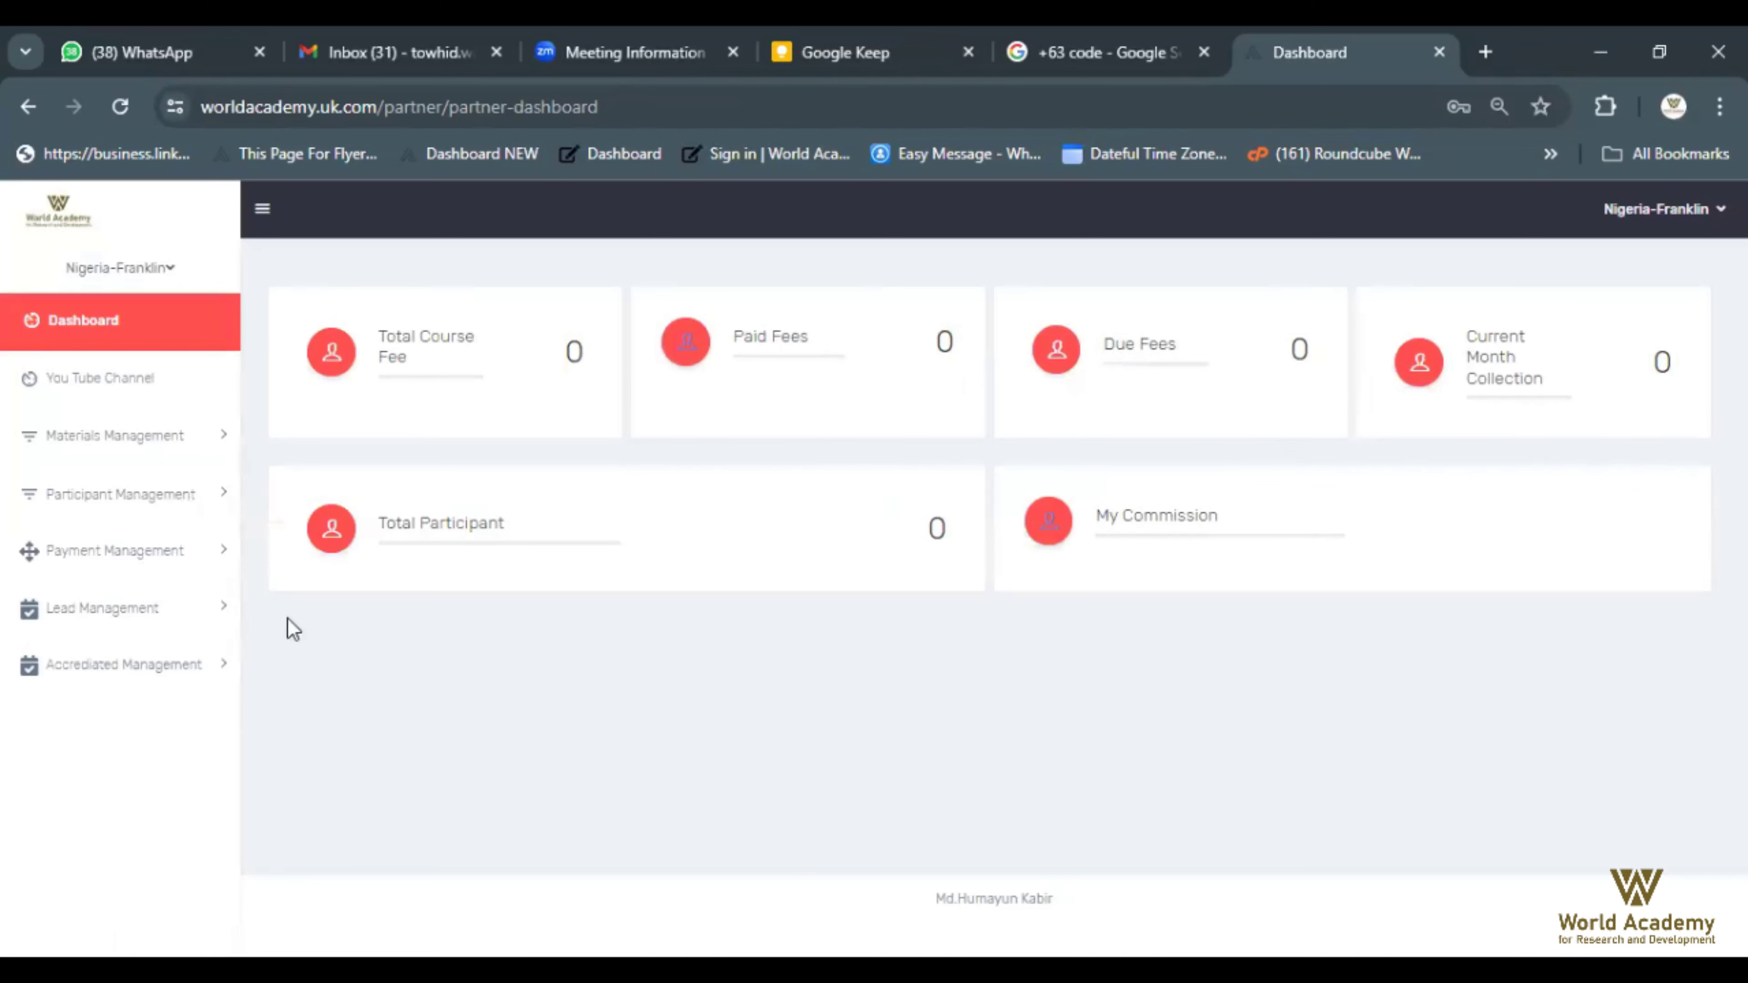
click(221, 510)
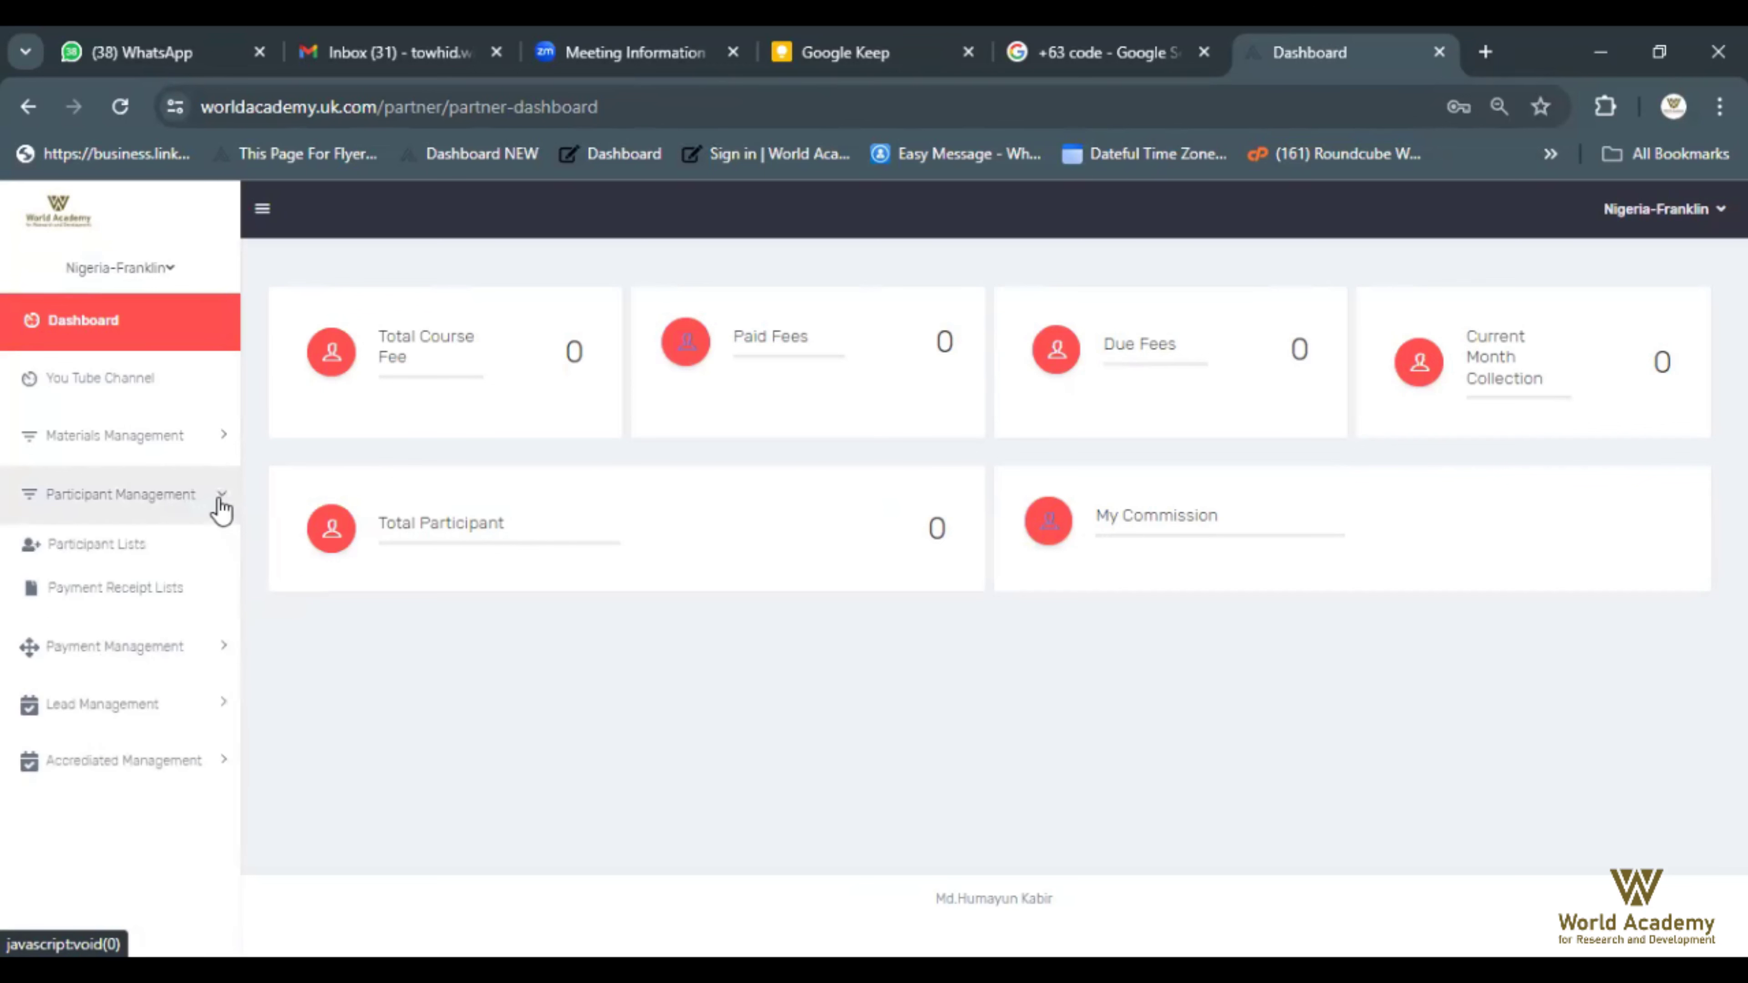
click(90, 557)
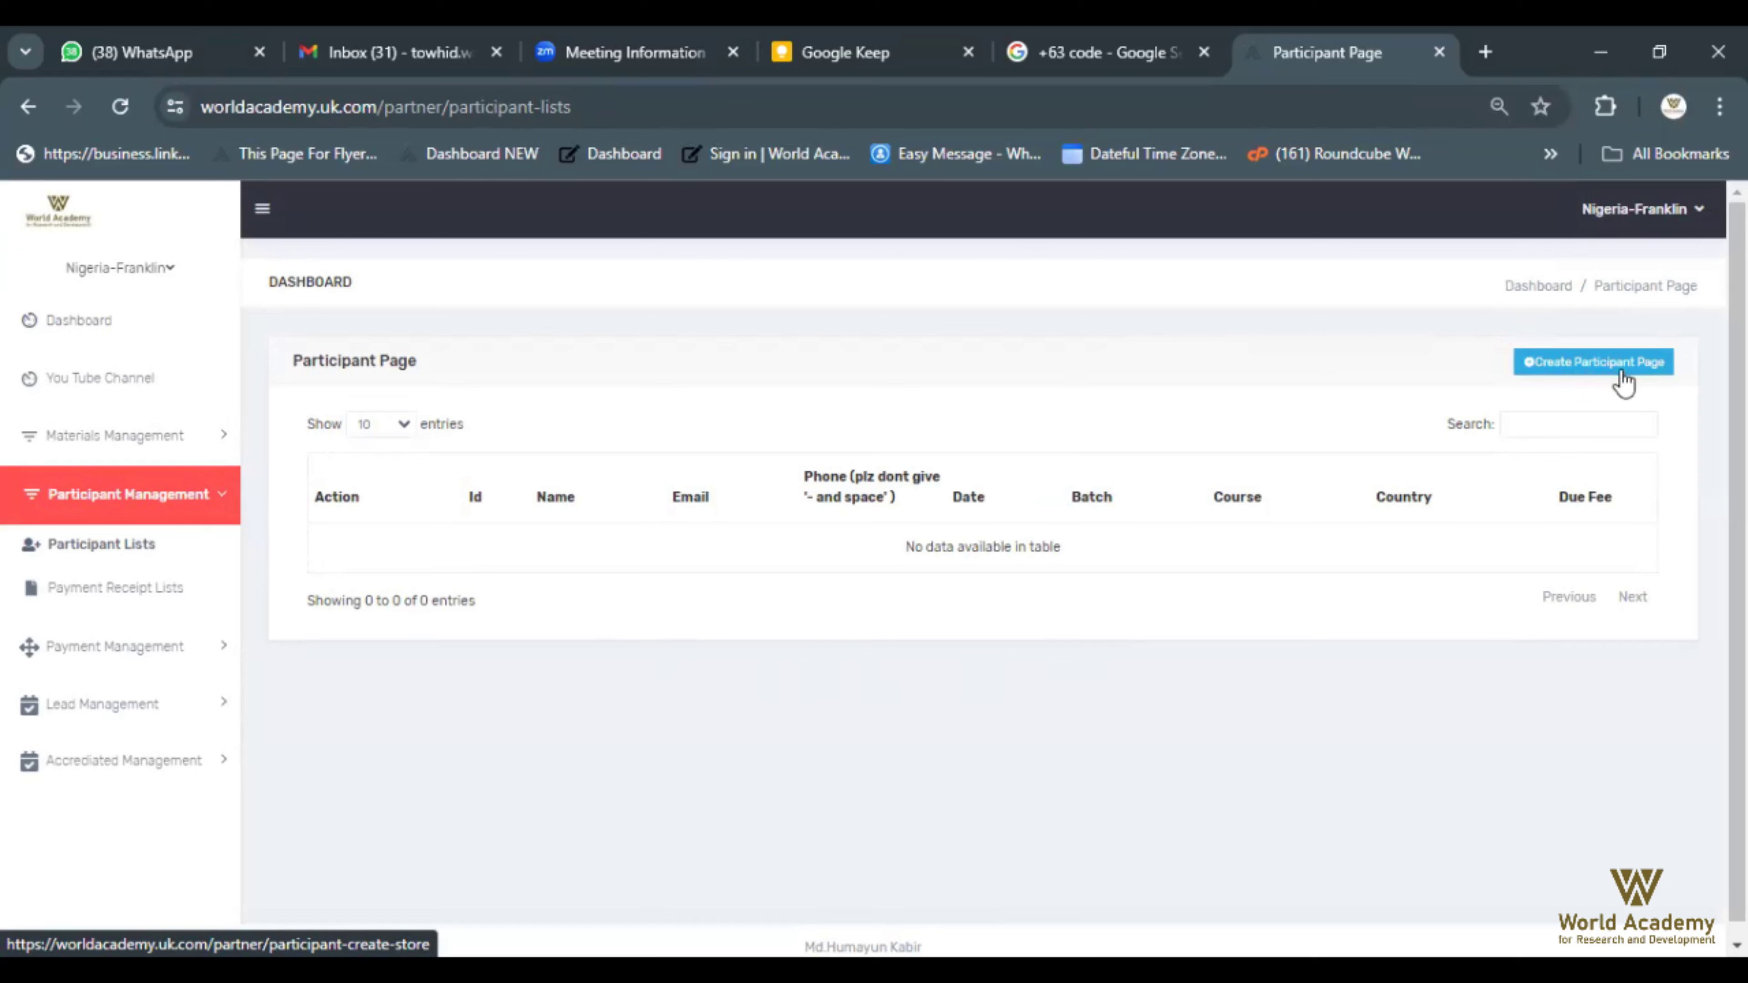
Open the Create Participant form
click(1571, 375)
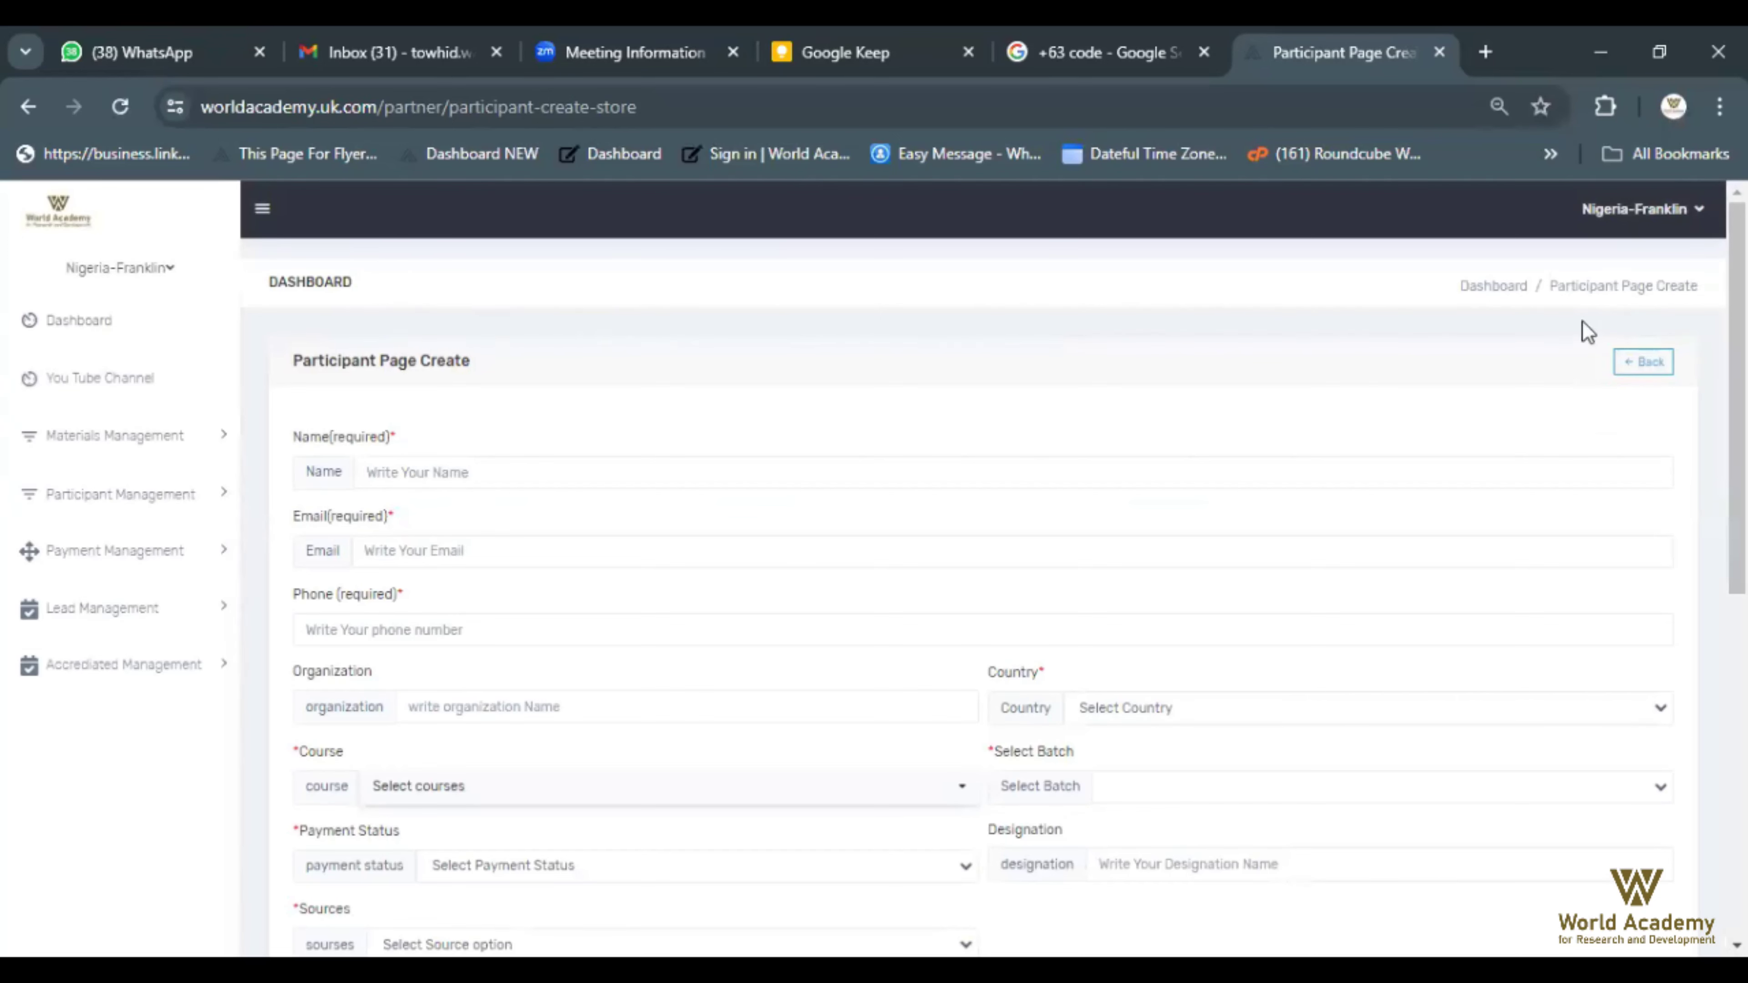
scroll(1693, 431, down, 1)
scroll(1689, 420, down, 7)
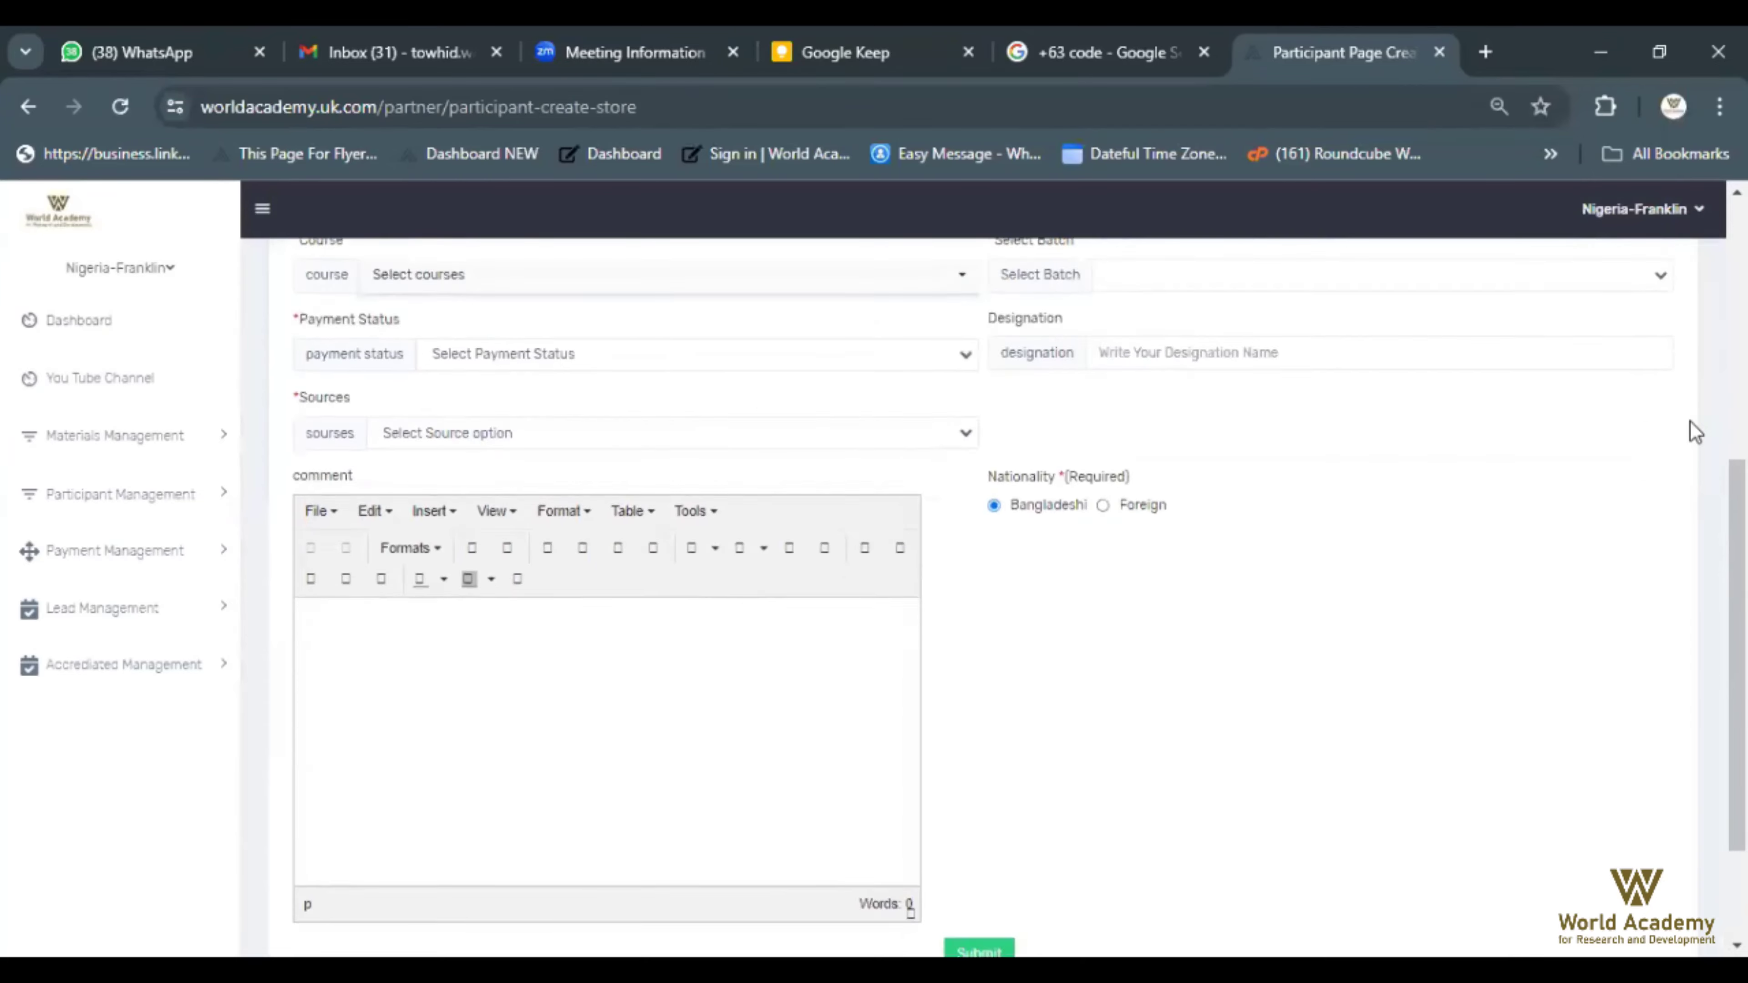
scroll(1689, 421, up, 8)
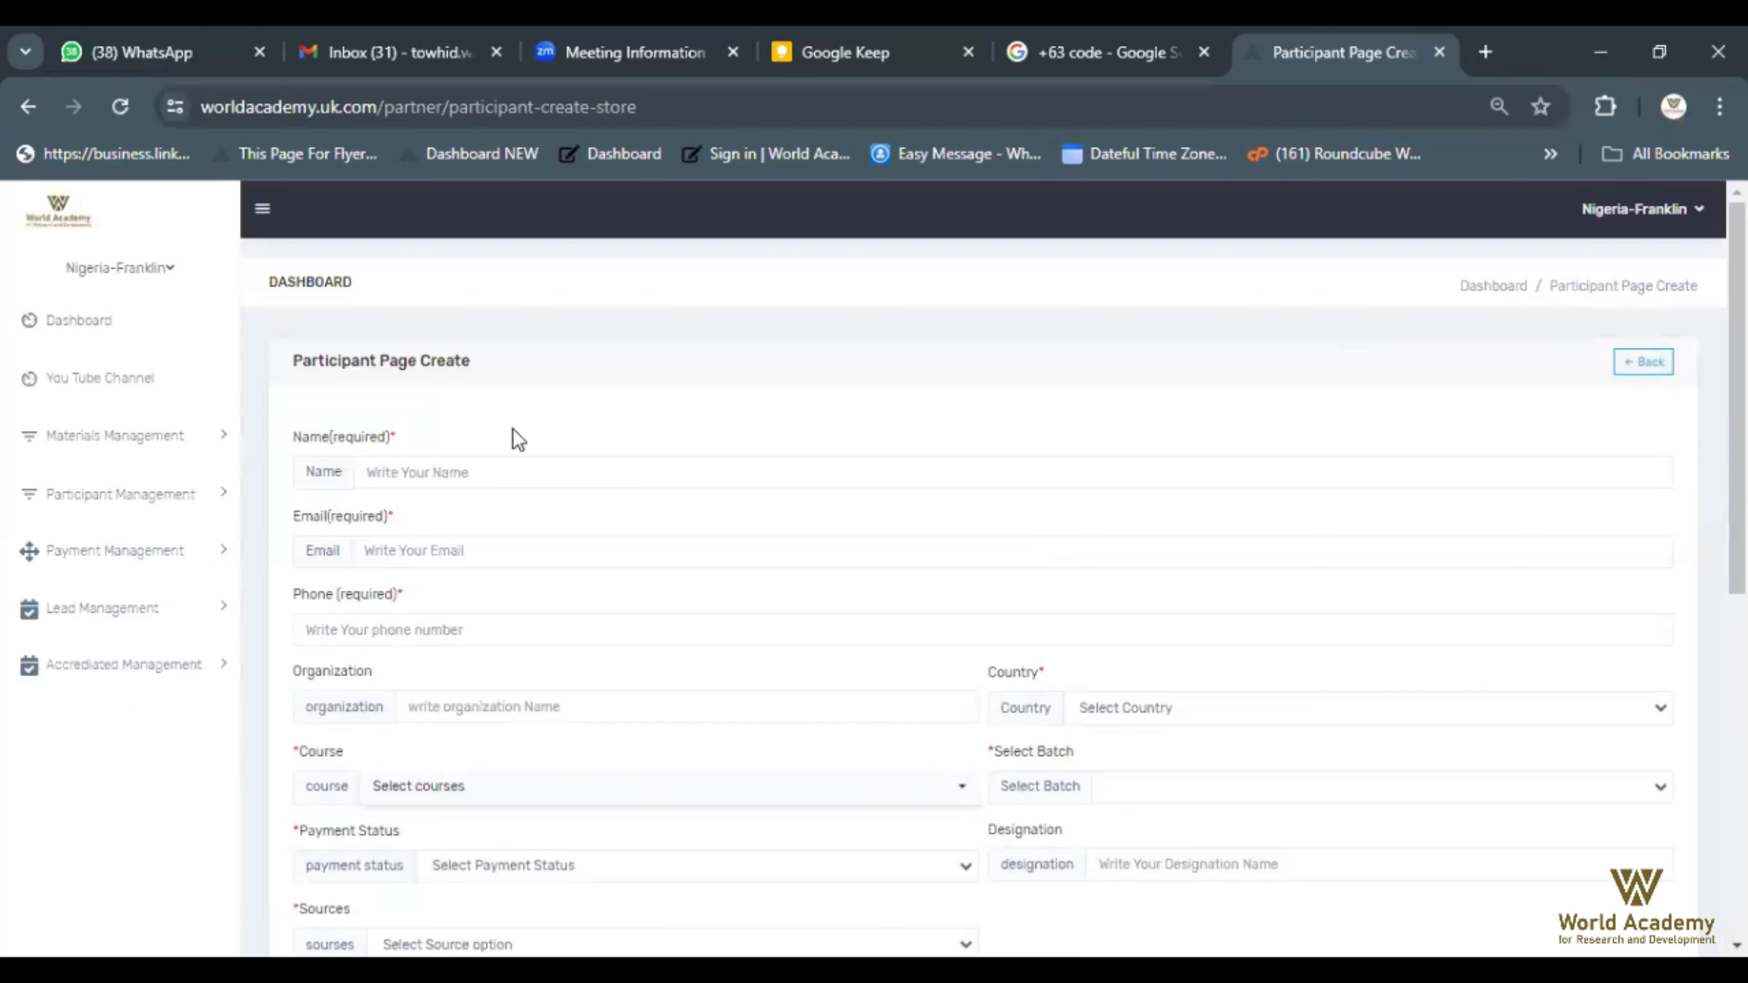
Enter the participant's name, accept the suggested e-mail, and enter their phone number
click(415, 469)
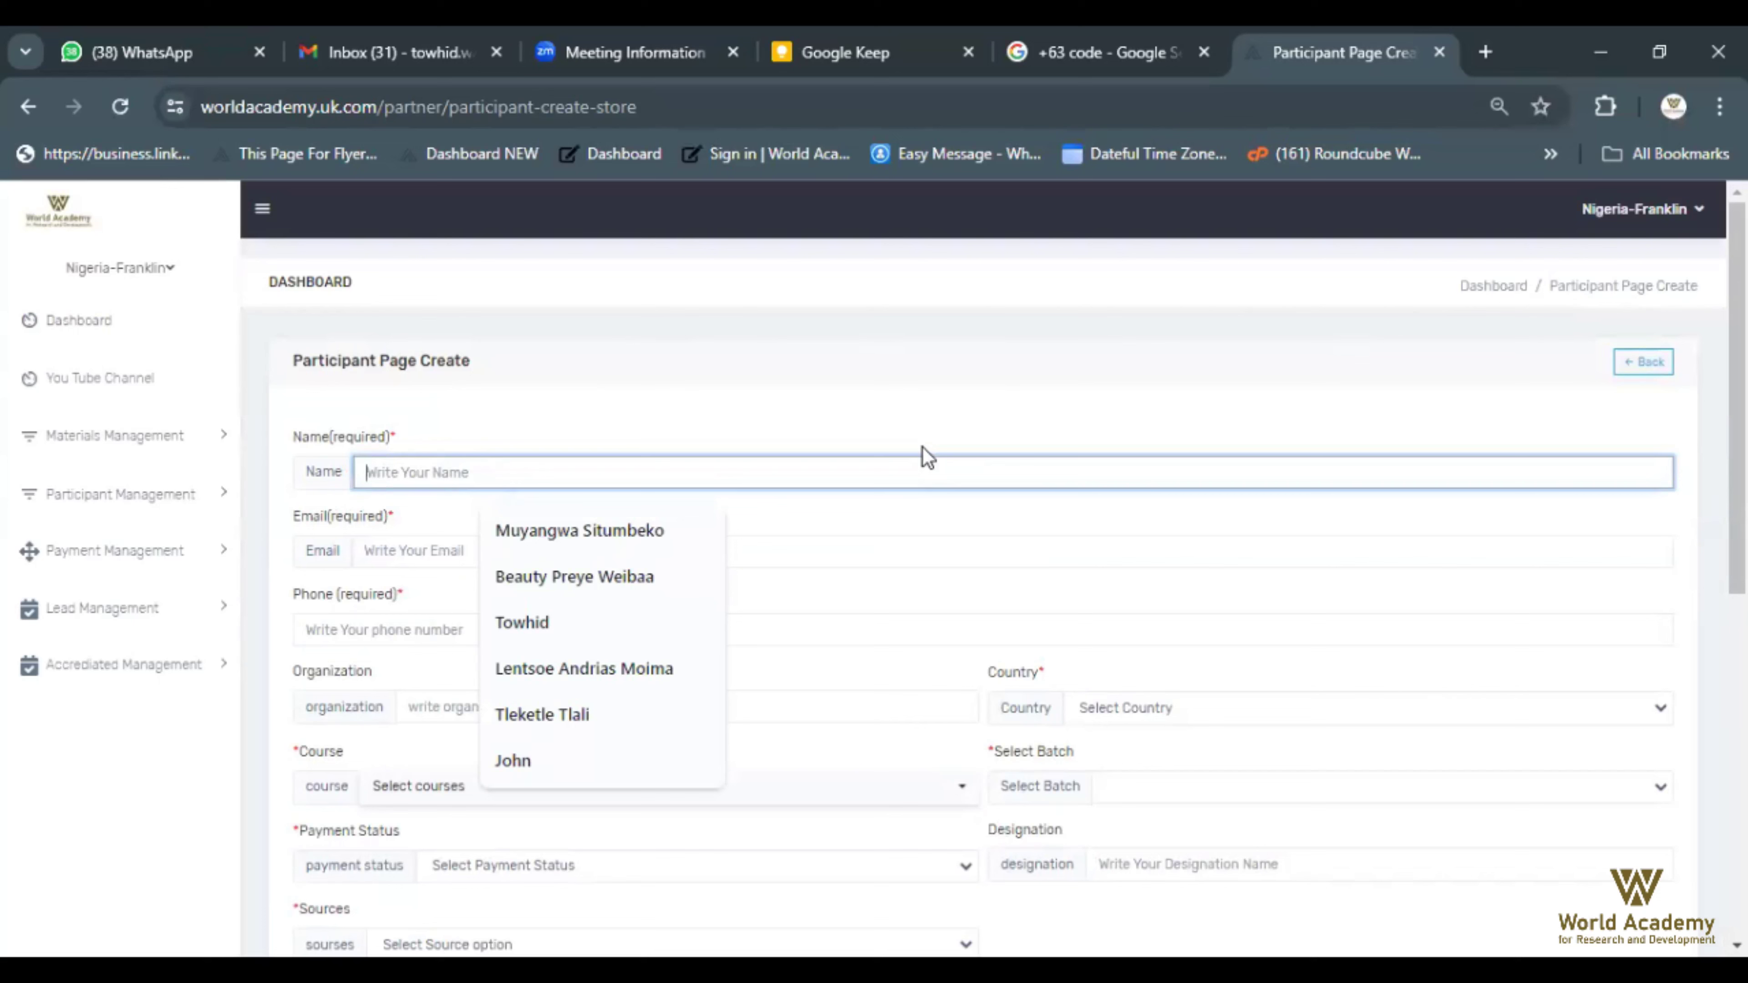
text(M)
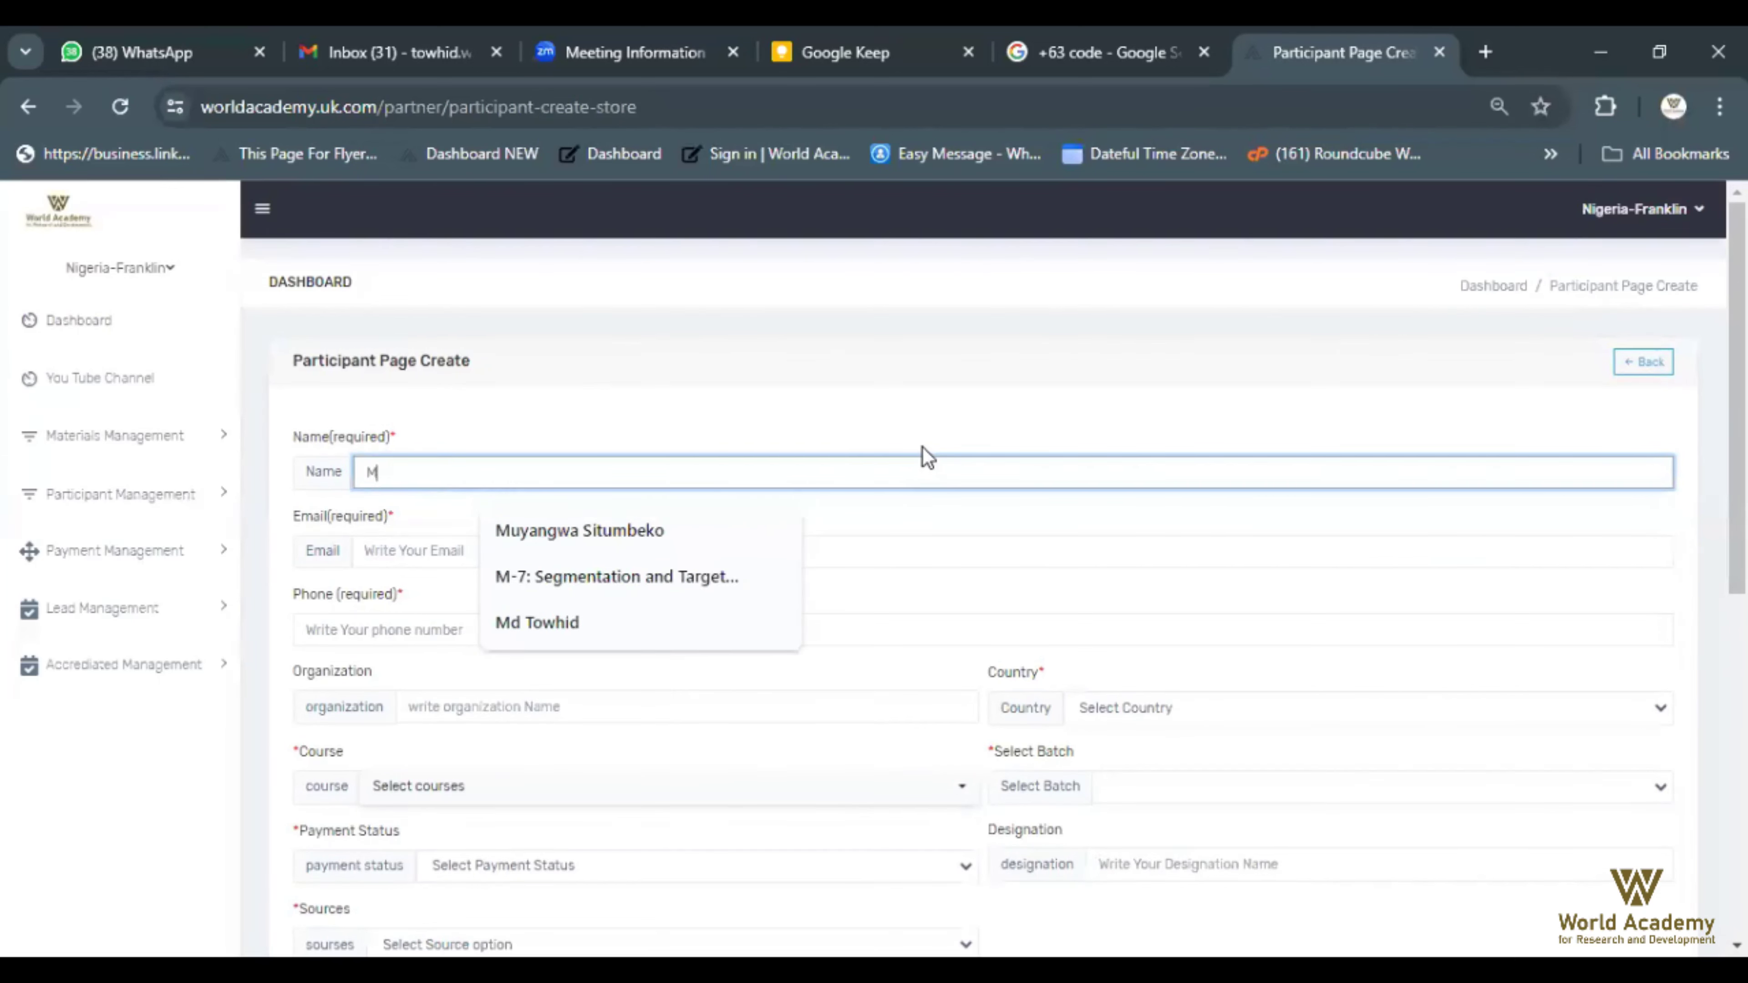
text(. Towhid)
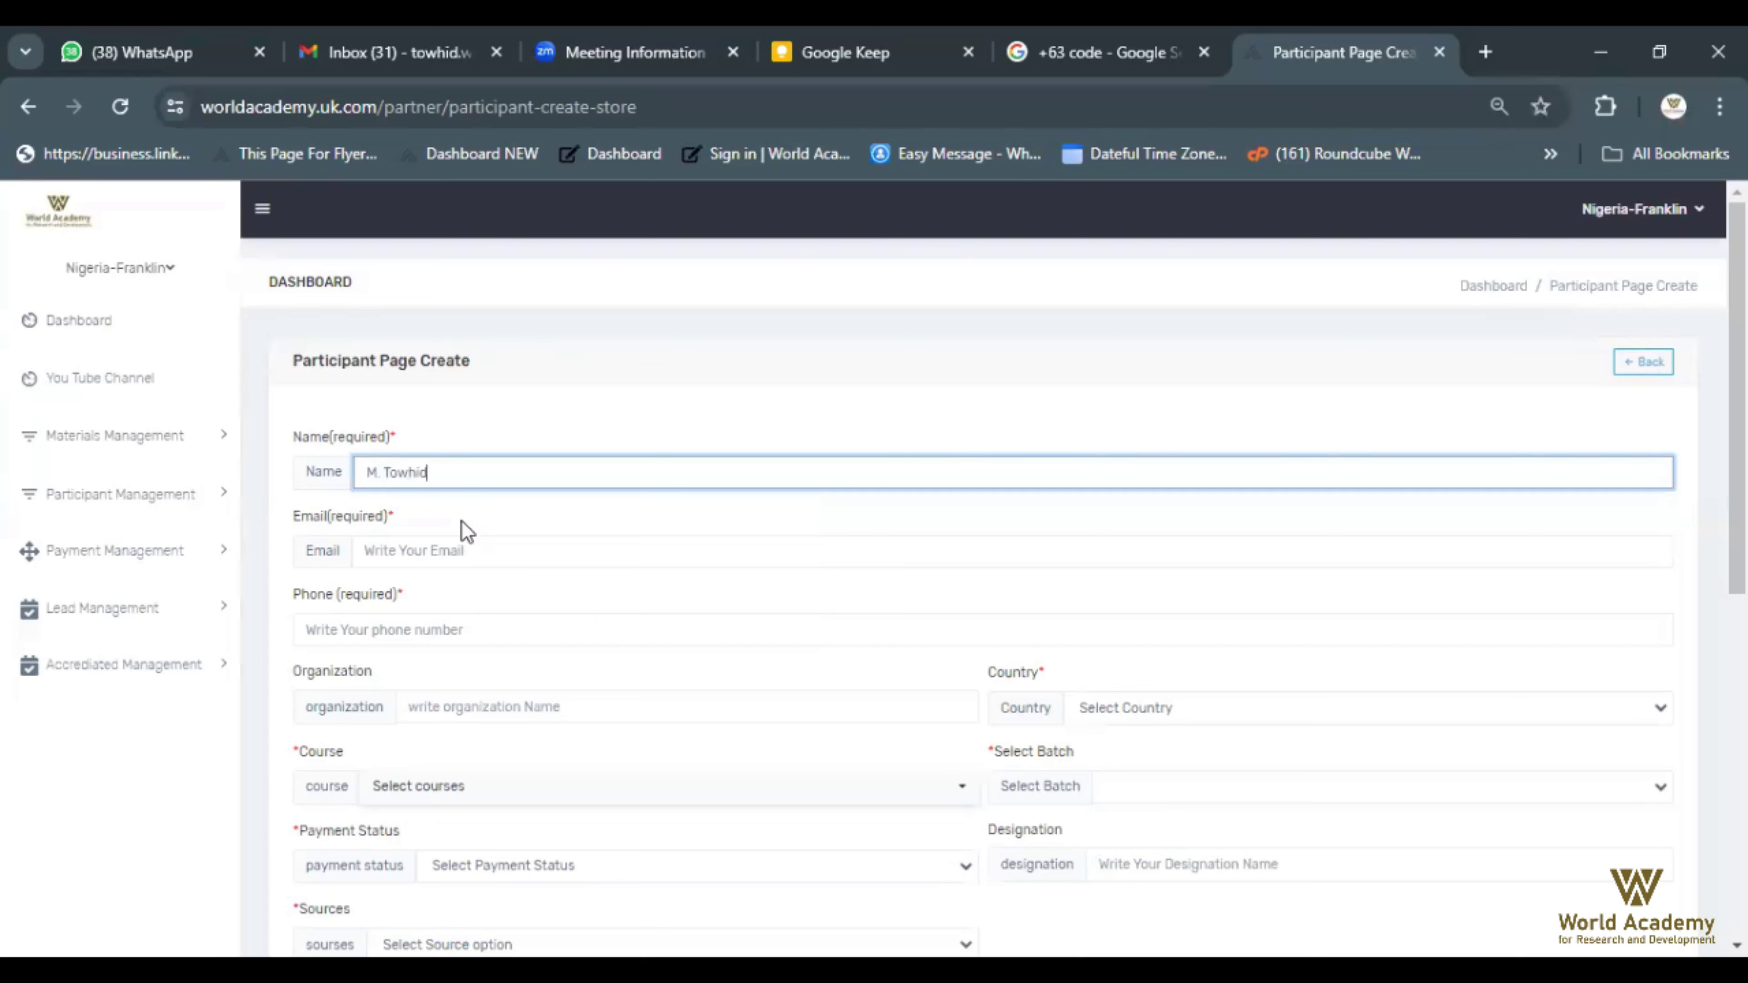
click(507, 551)
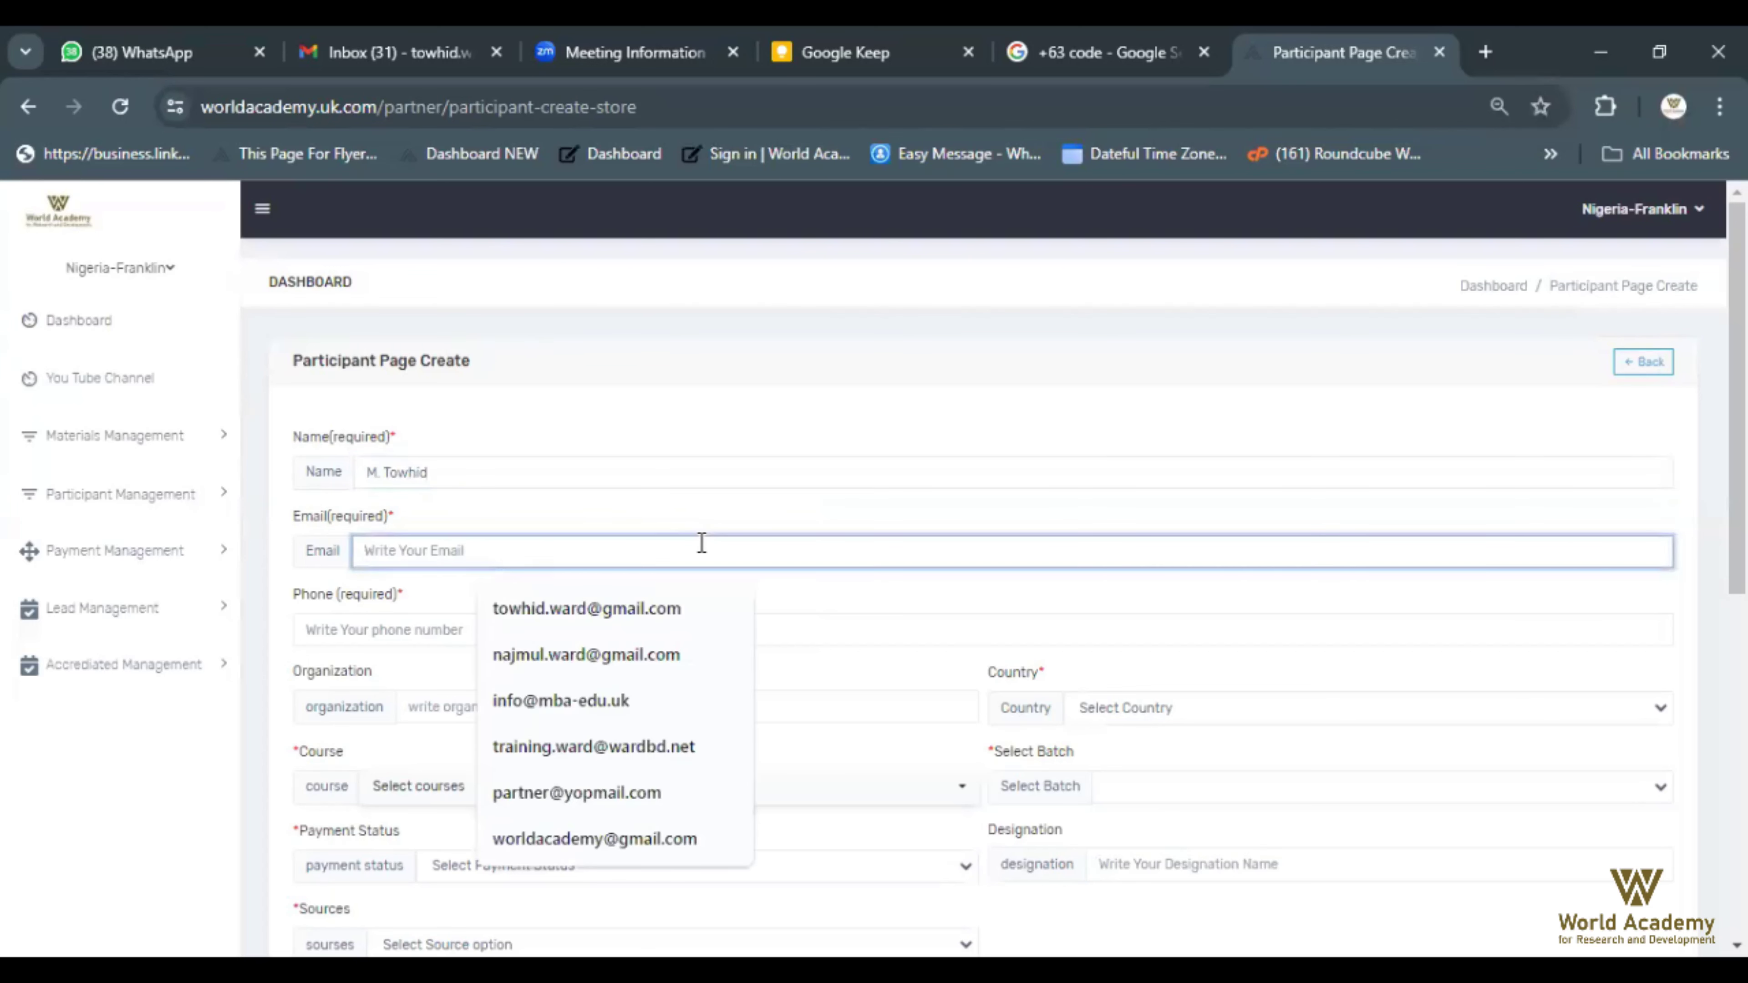
click(593, 607)
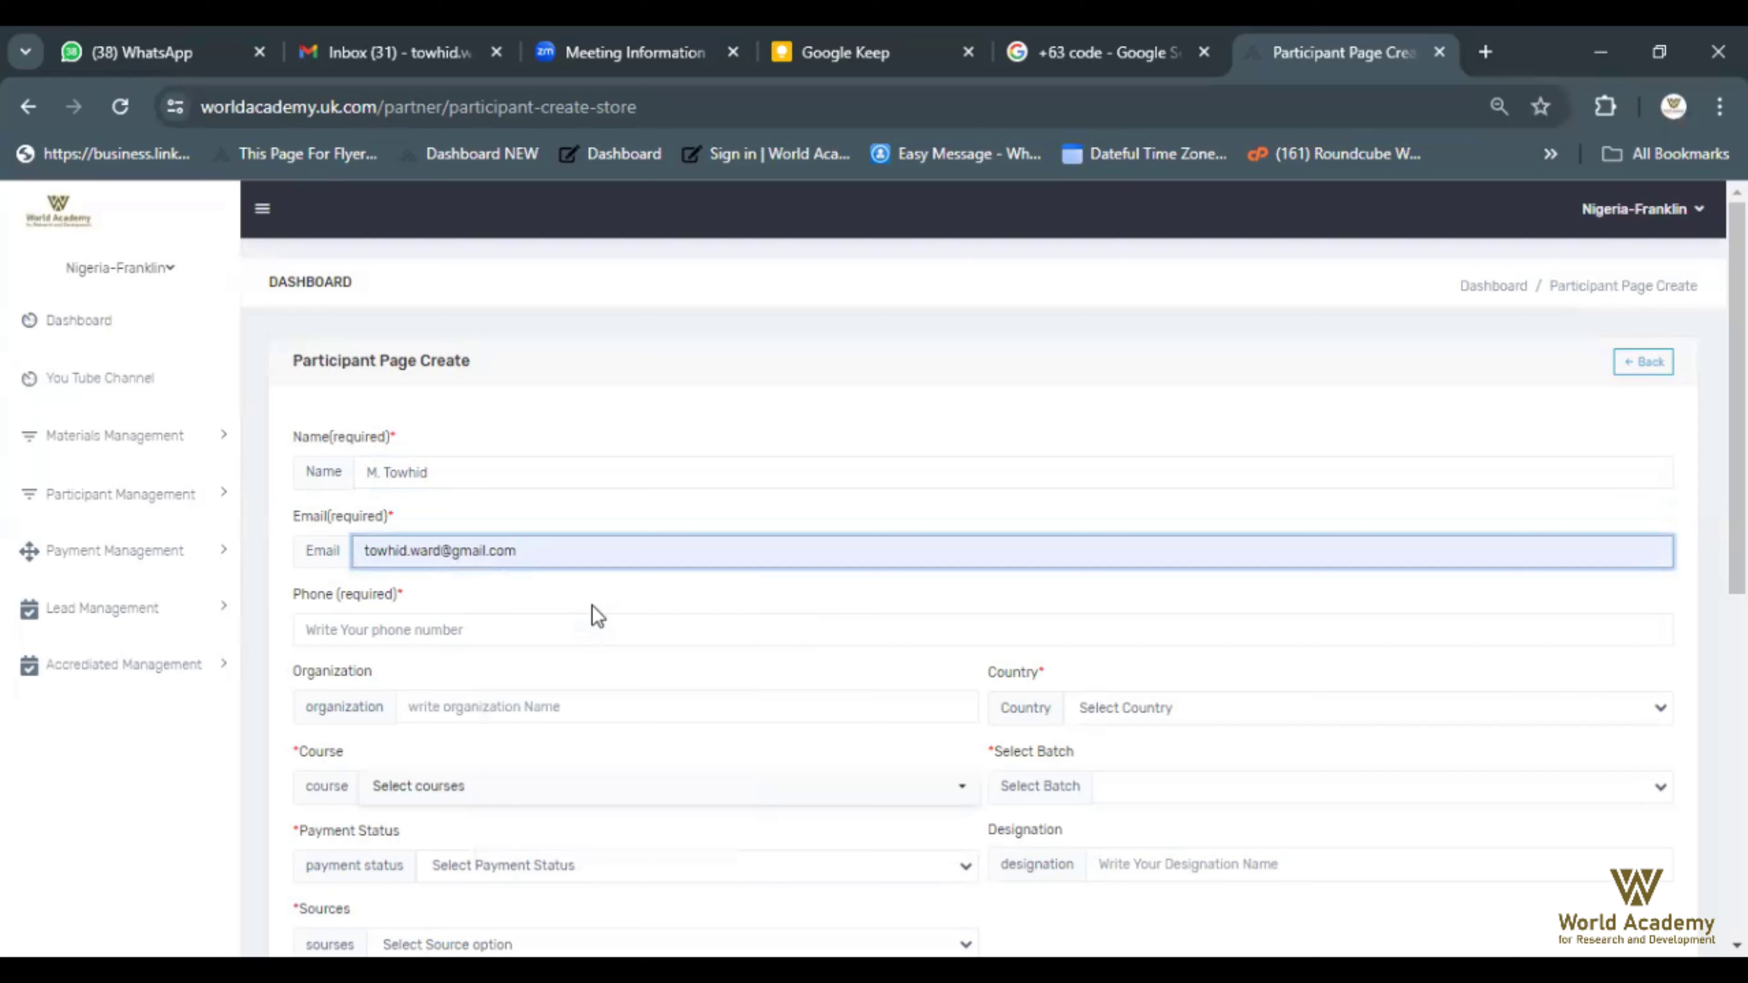
click(447, 624)
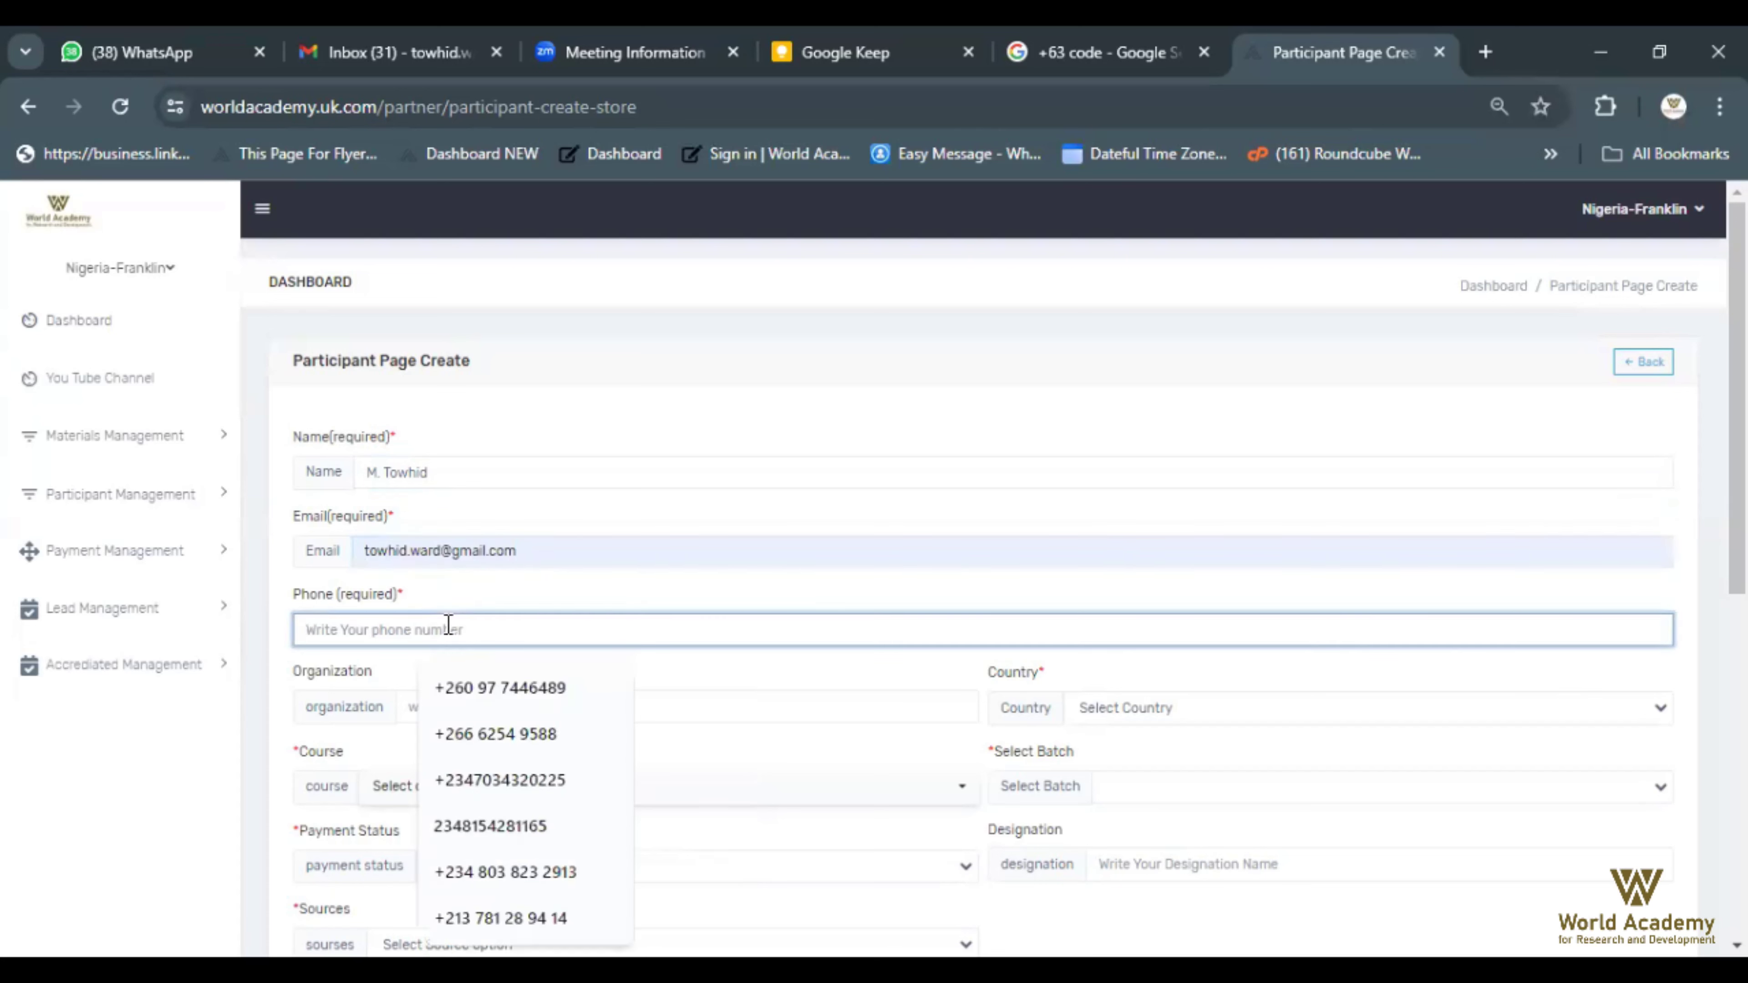
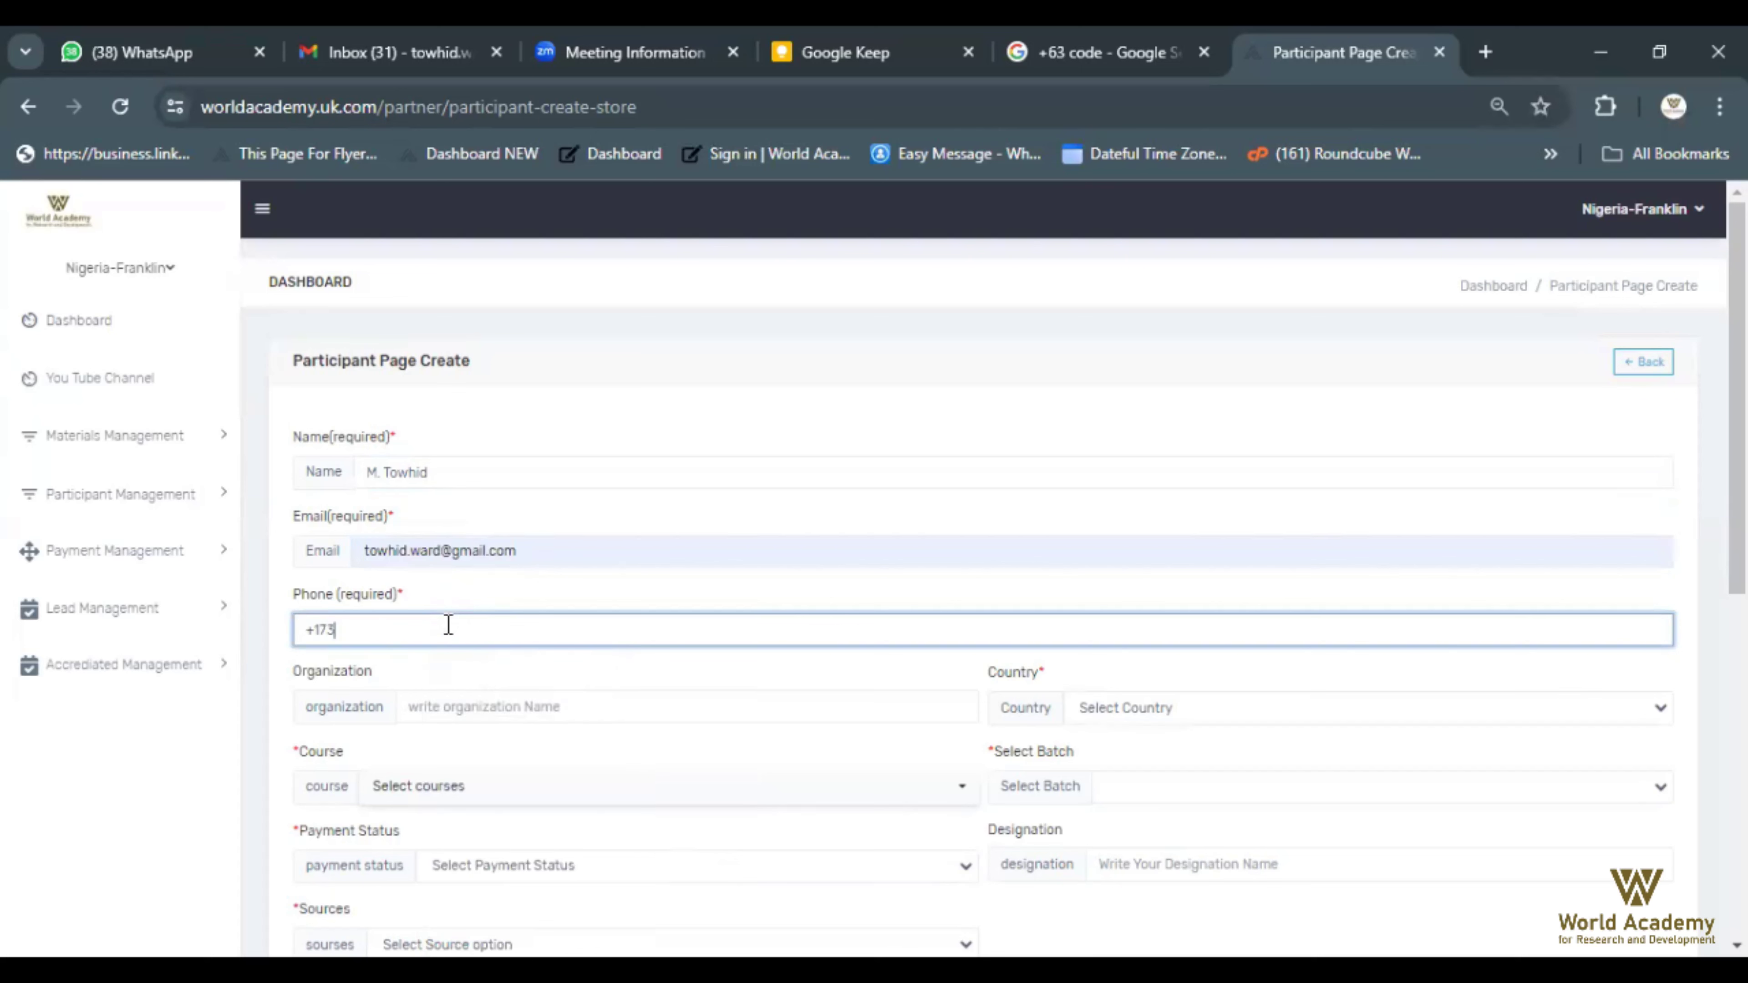
Set the organization to World Academy and the country to BANGLADESH
click(463, 699)
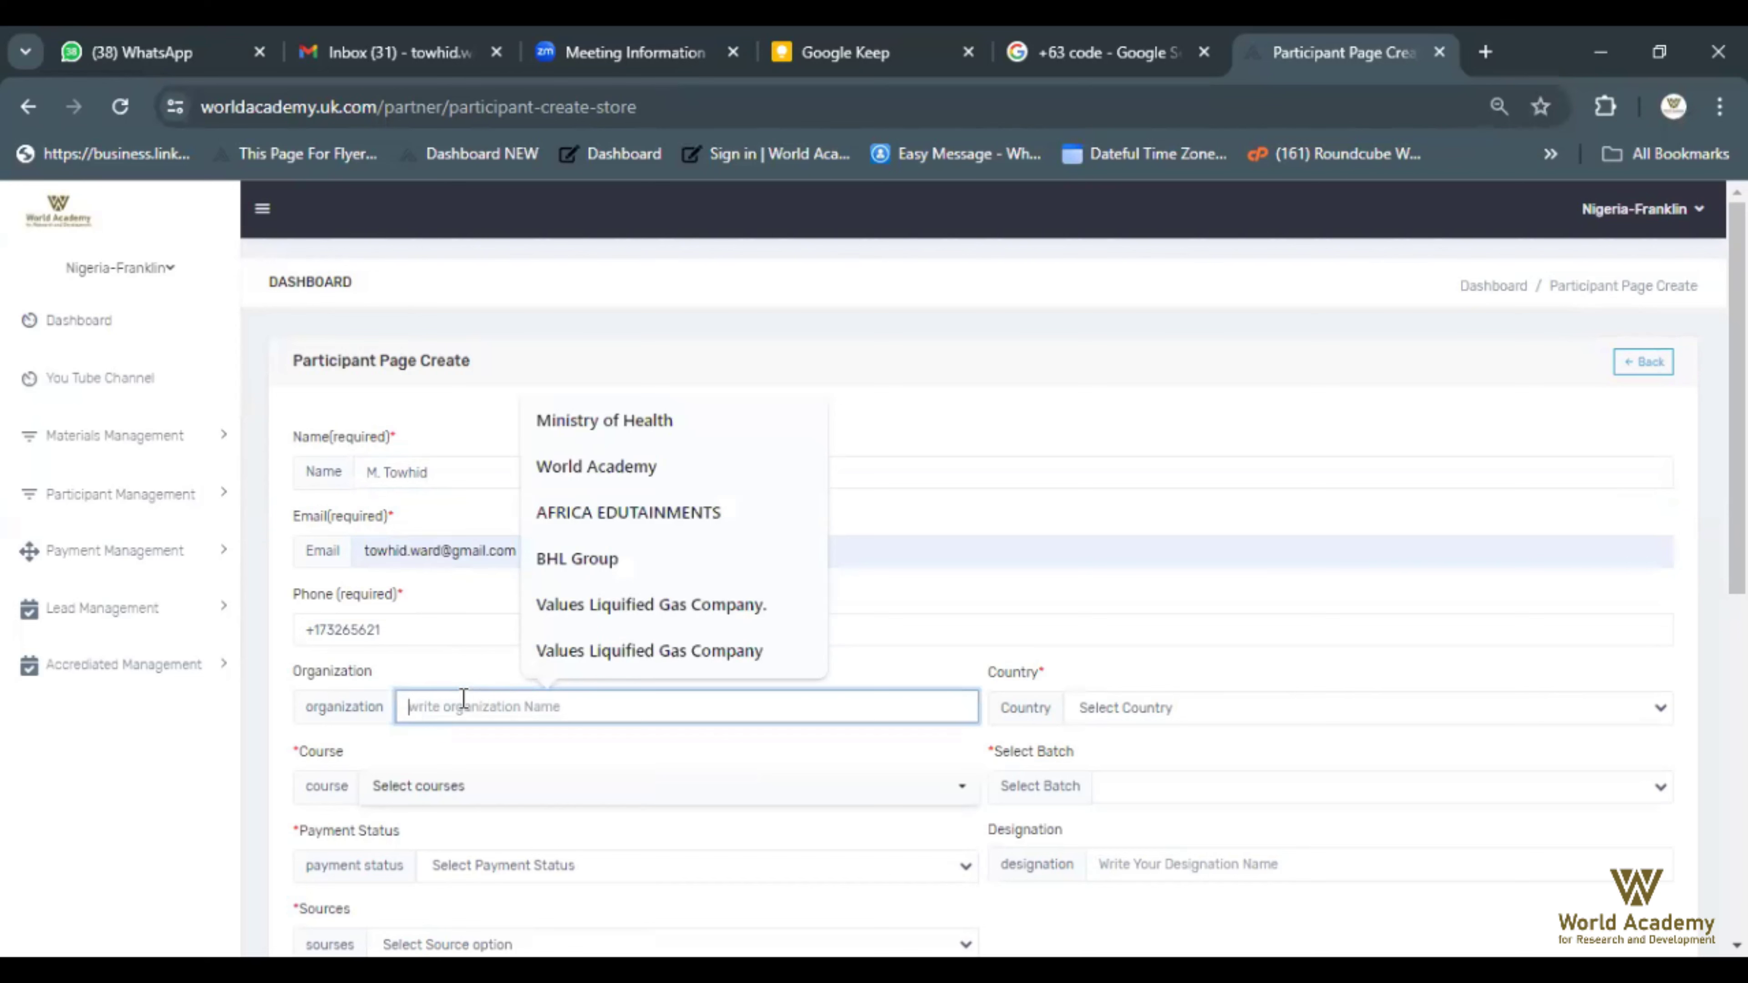
text(world aca)
click(578, 765)
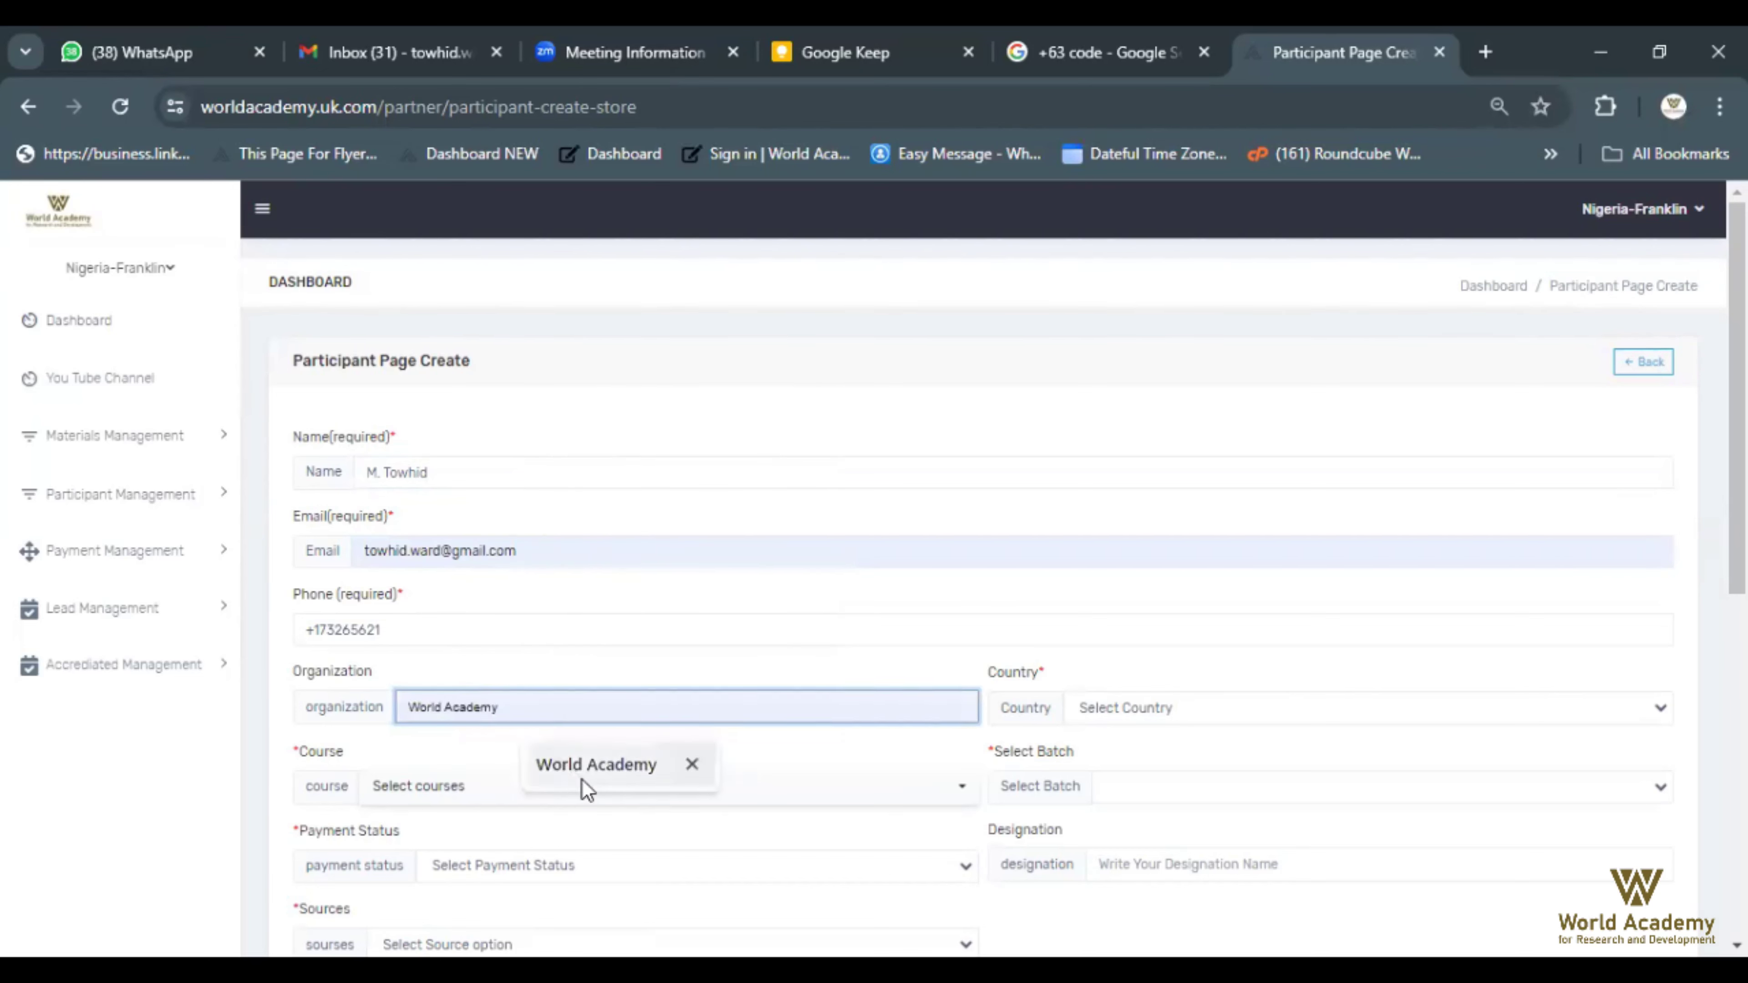
click(1158, 709)
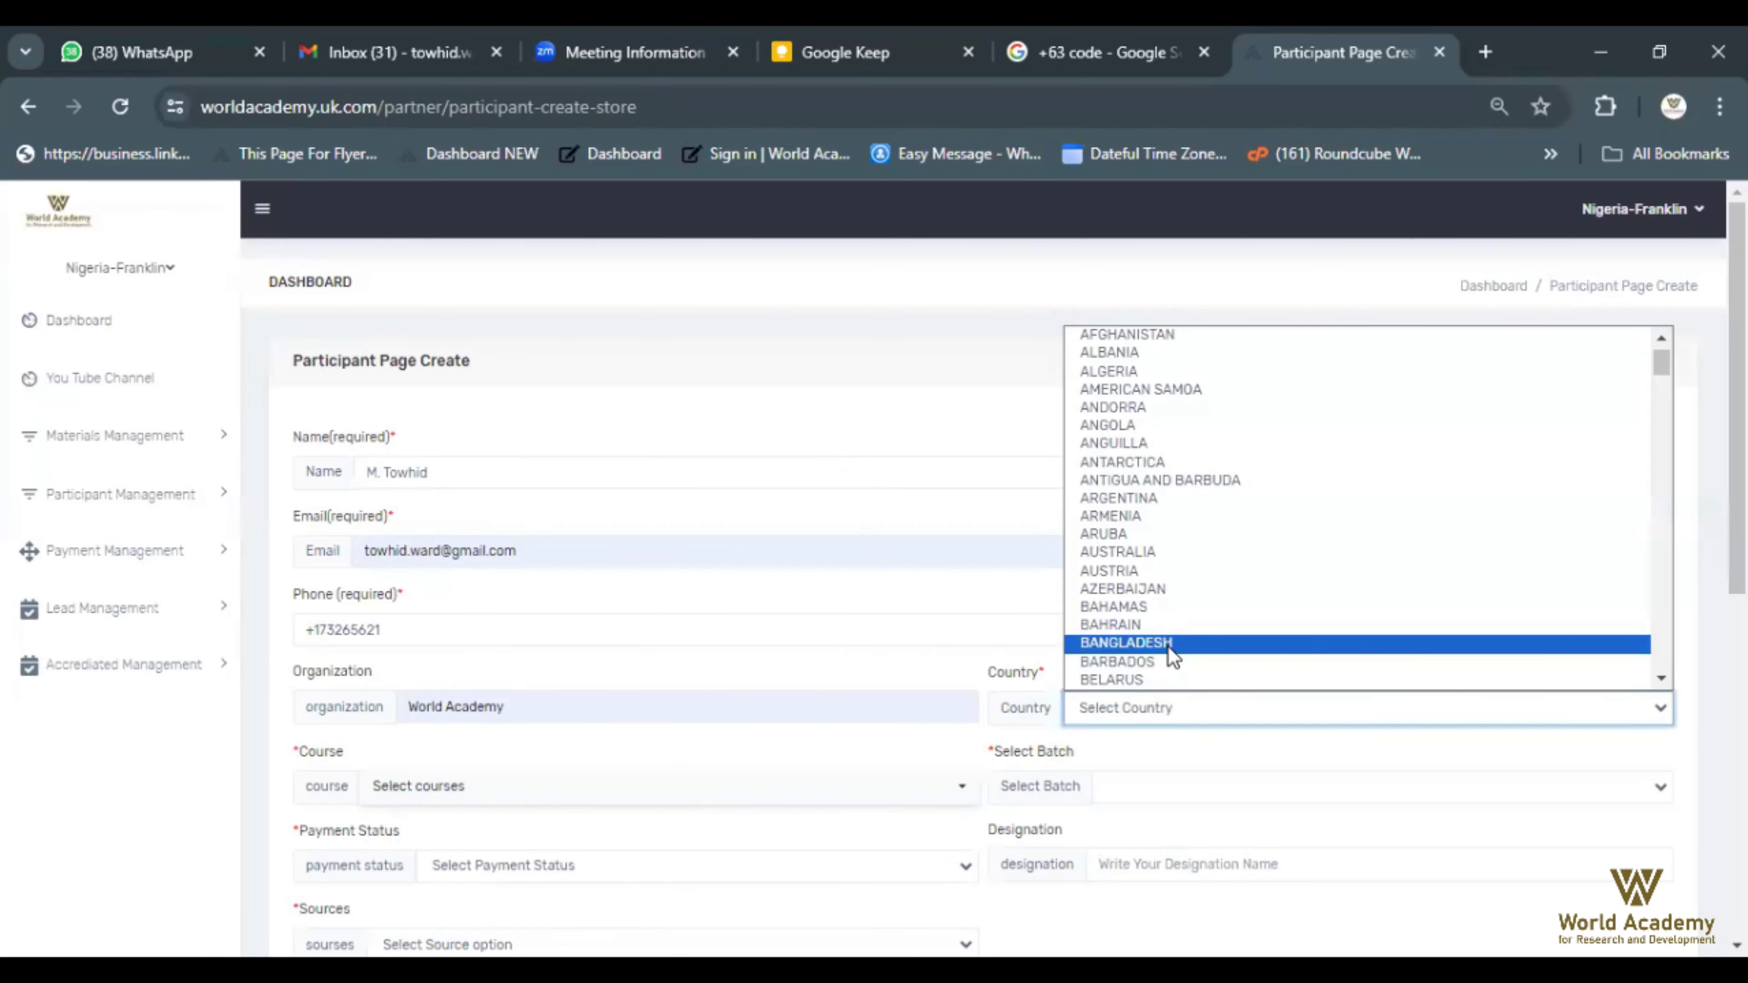
click(1169, 647)
scroll(1202, 570, down, 3)
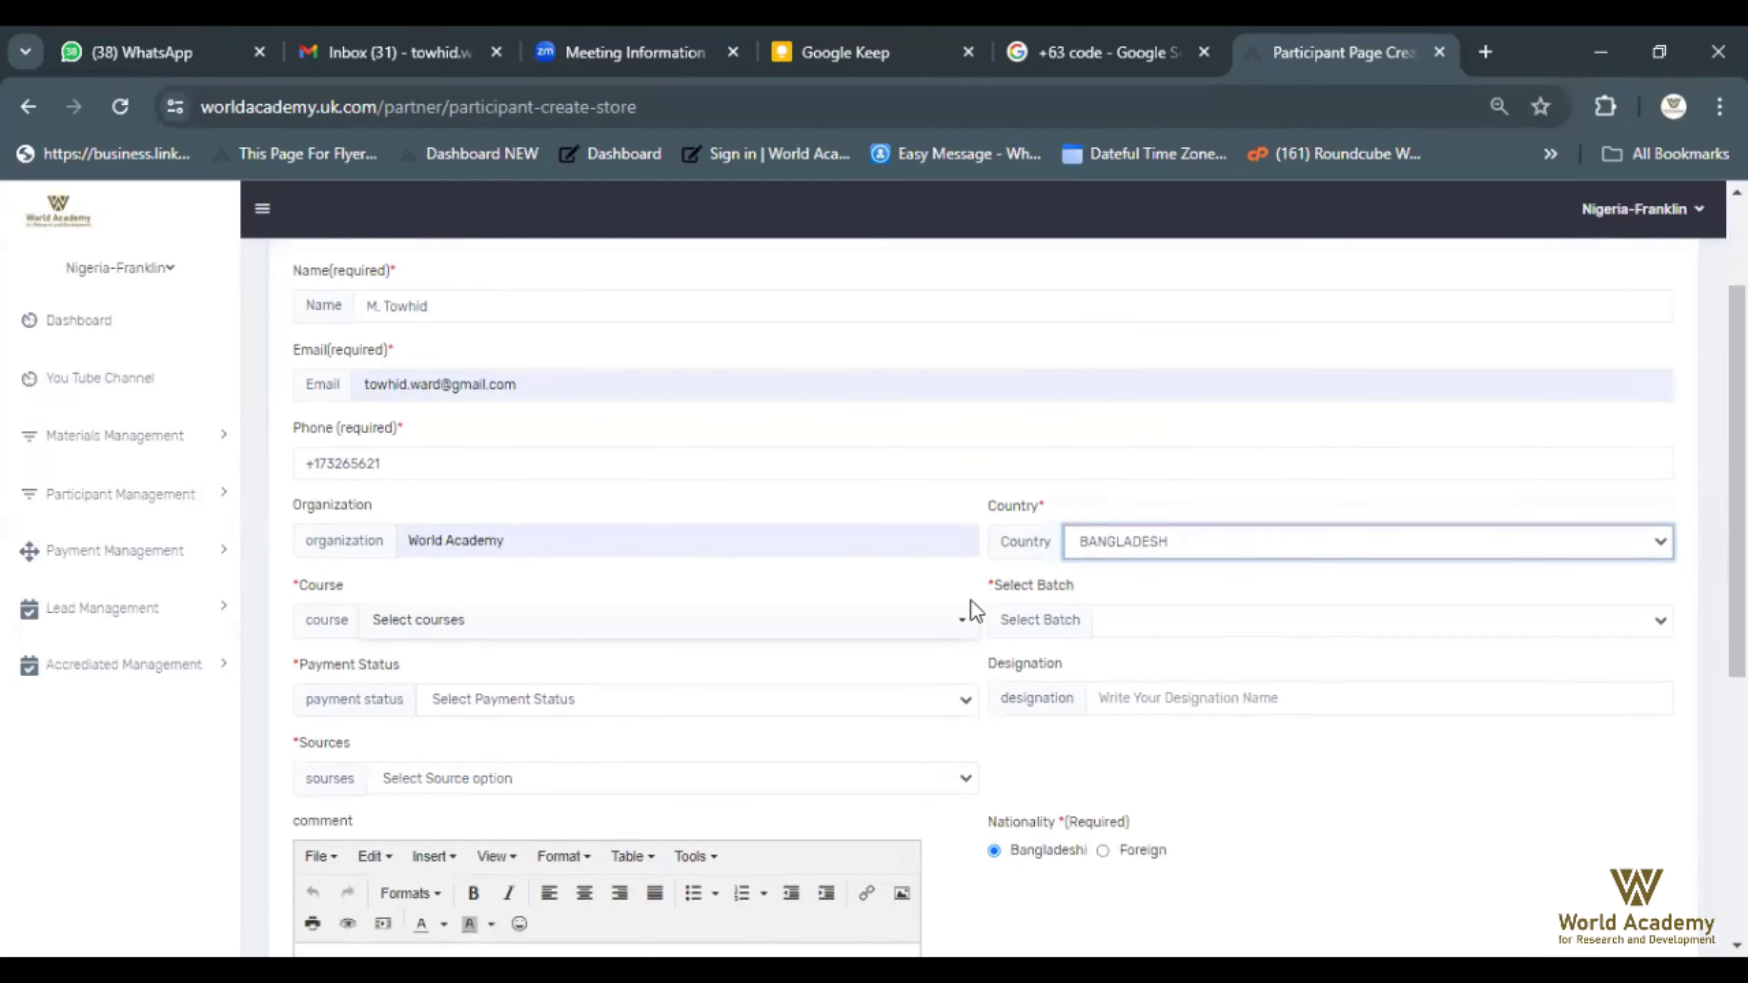
scroll(970, 600, down, 1)
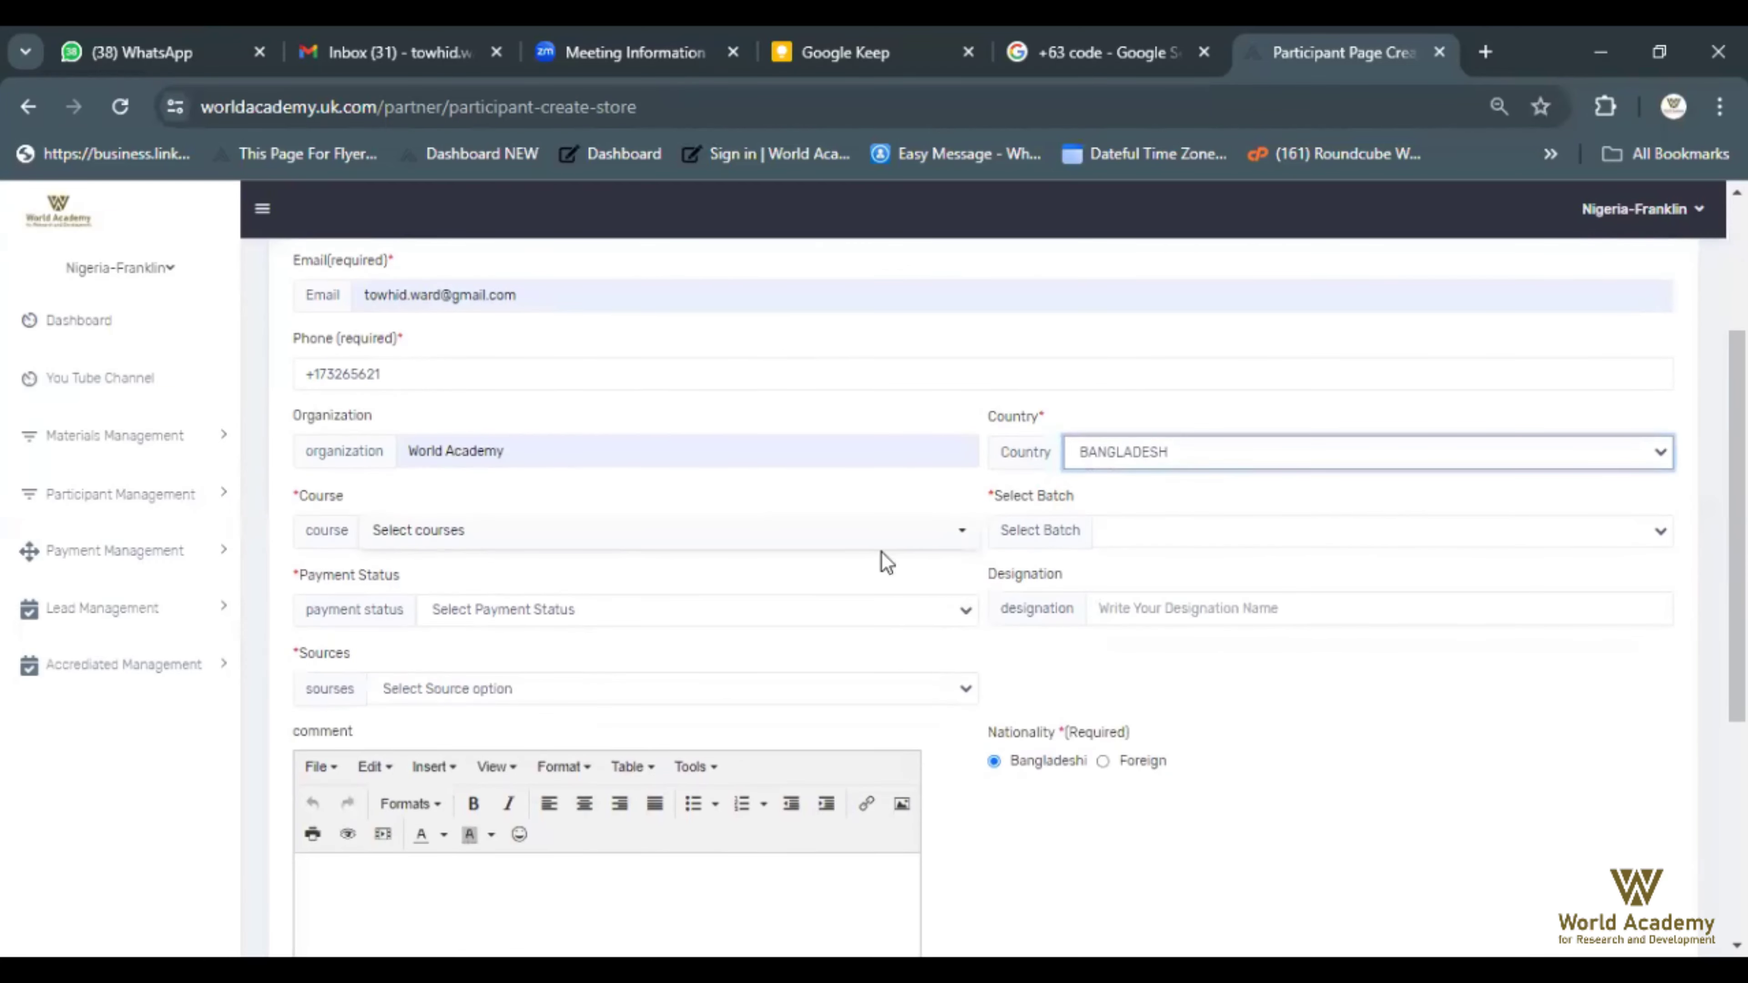
Open the Course list and scroll through the available courses
click(925, 540)
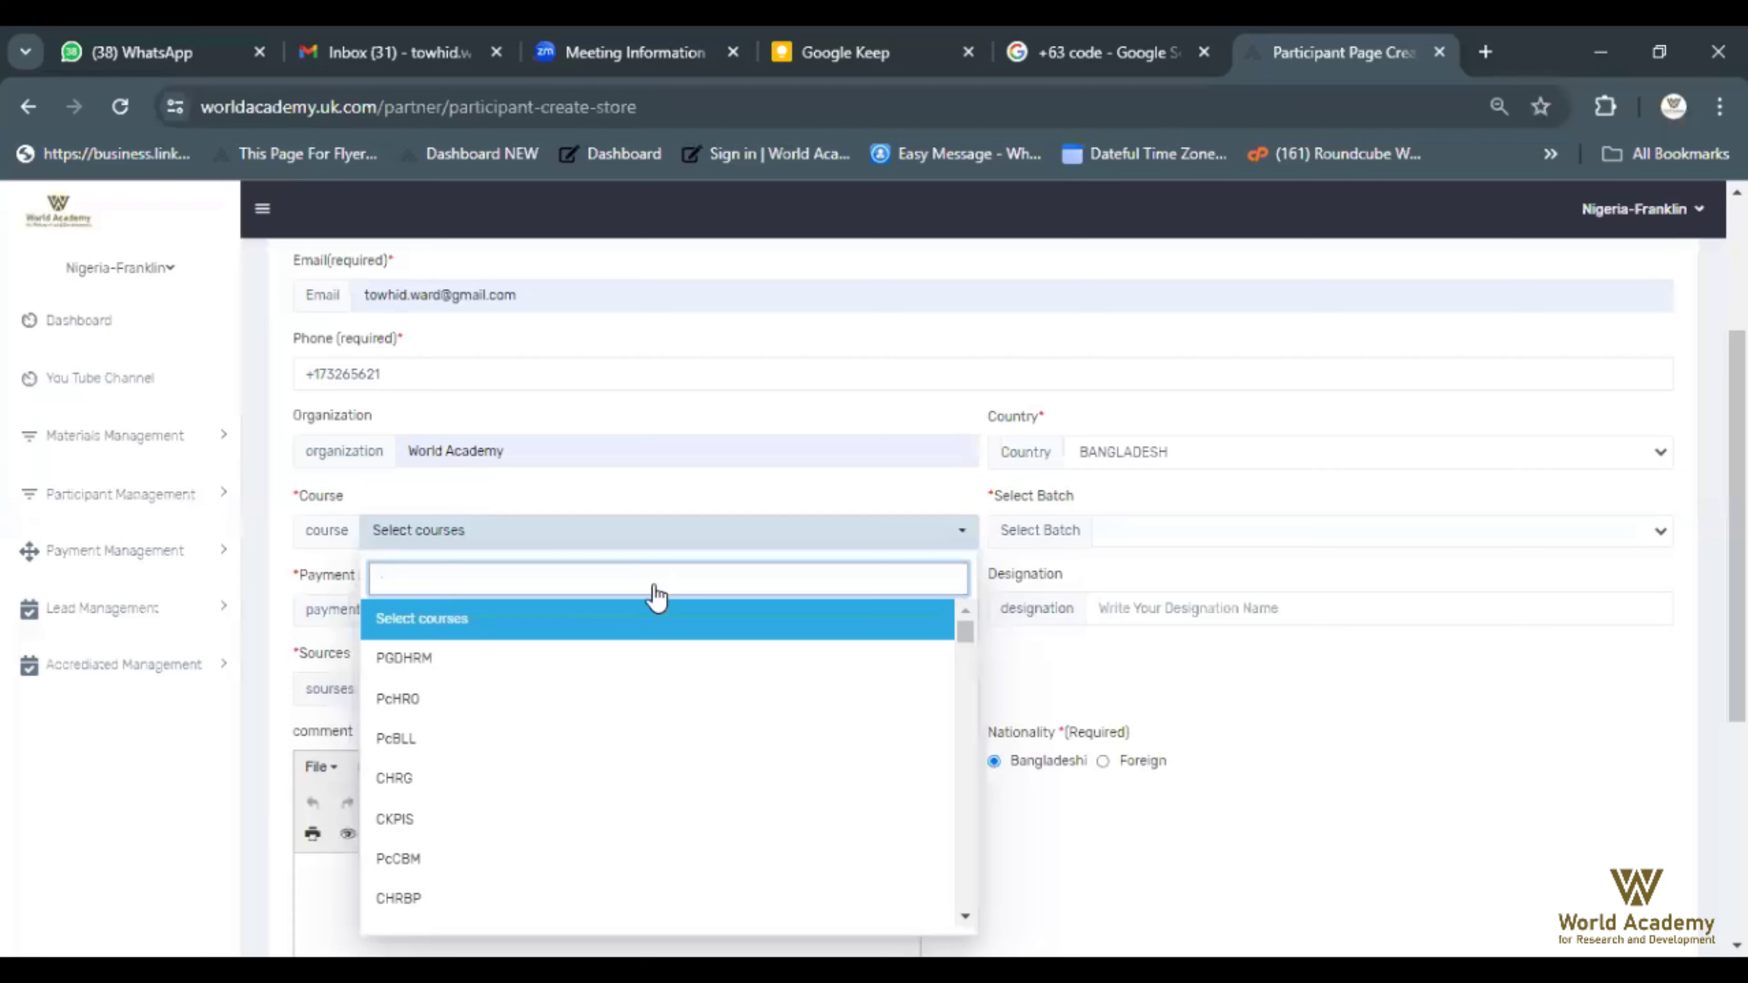
scroll(655, 594, down, 2)
scroll(675, 605, down, 3)
scroll(679, 604, down, 2)
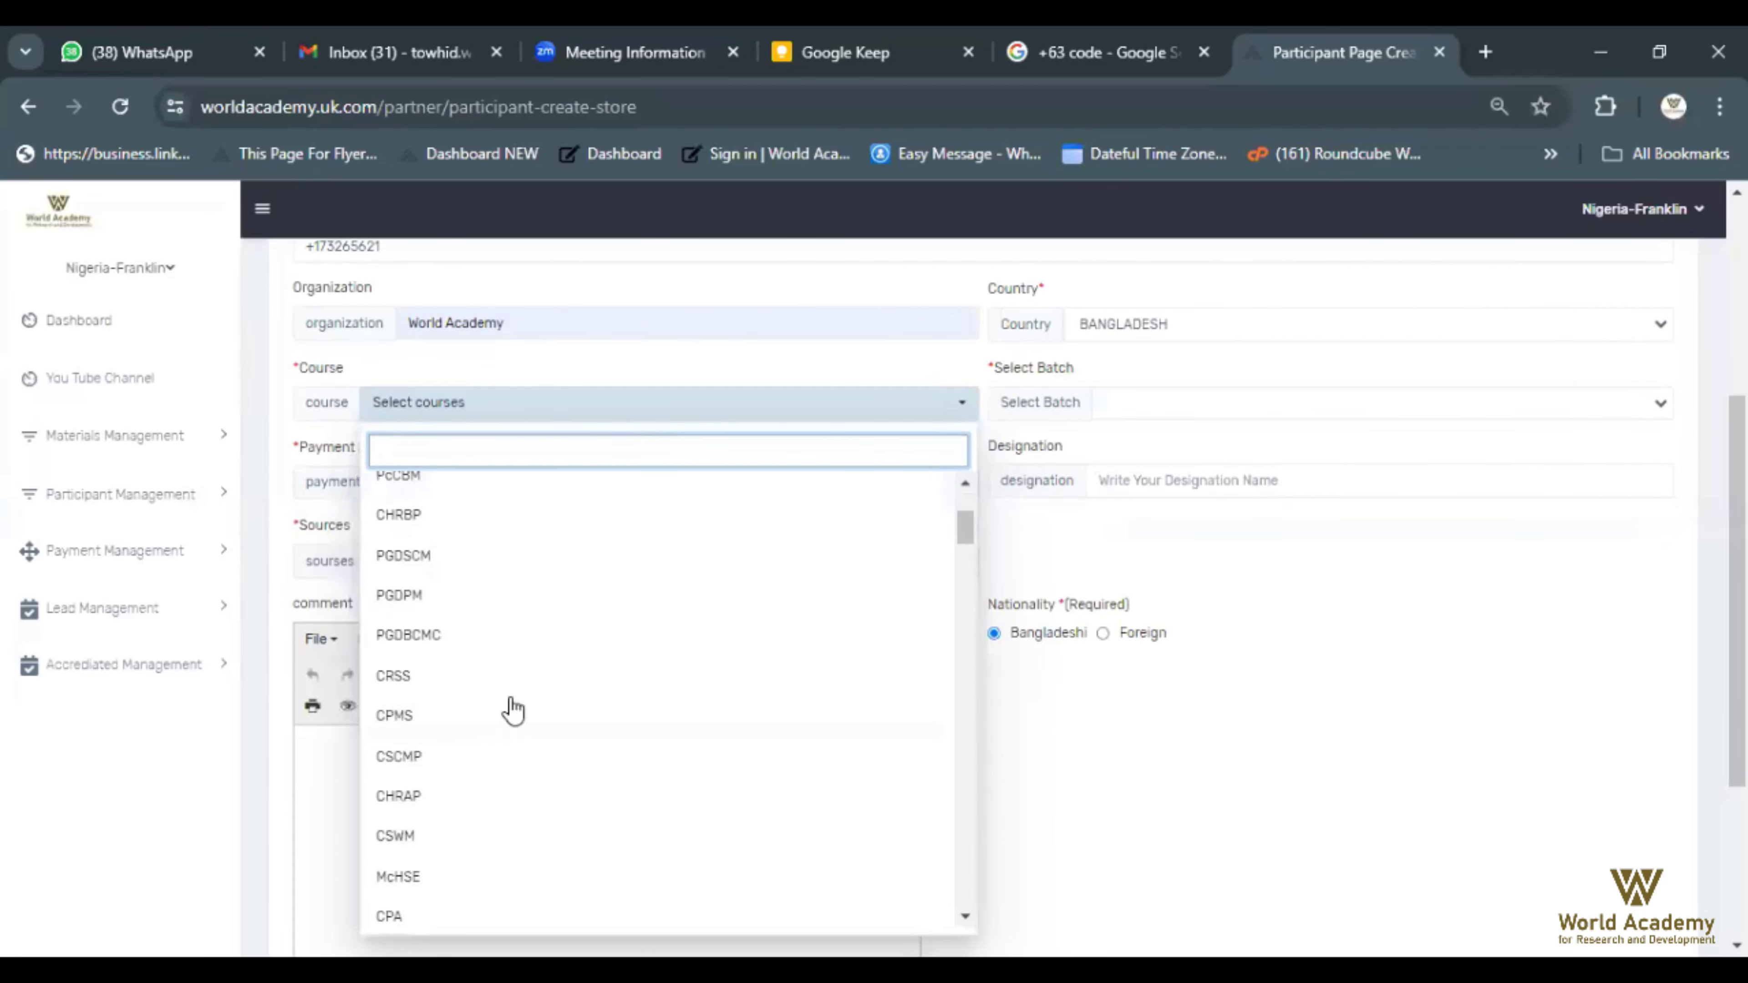
Choose course CPMS and the CPMS-Fully Online batch
click(492, 720)
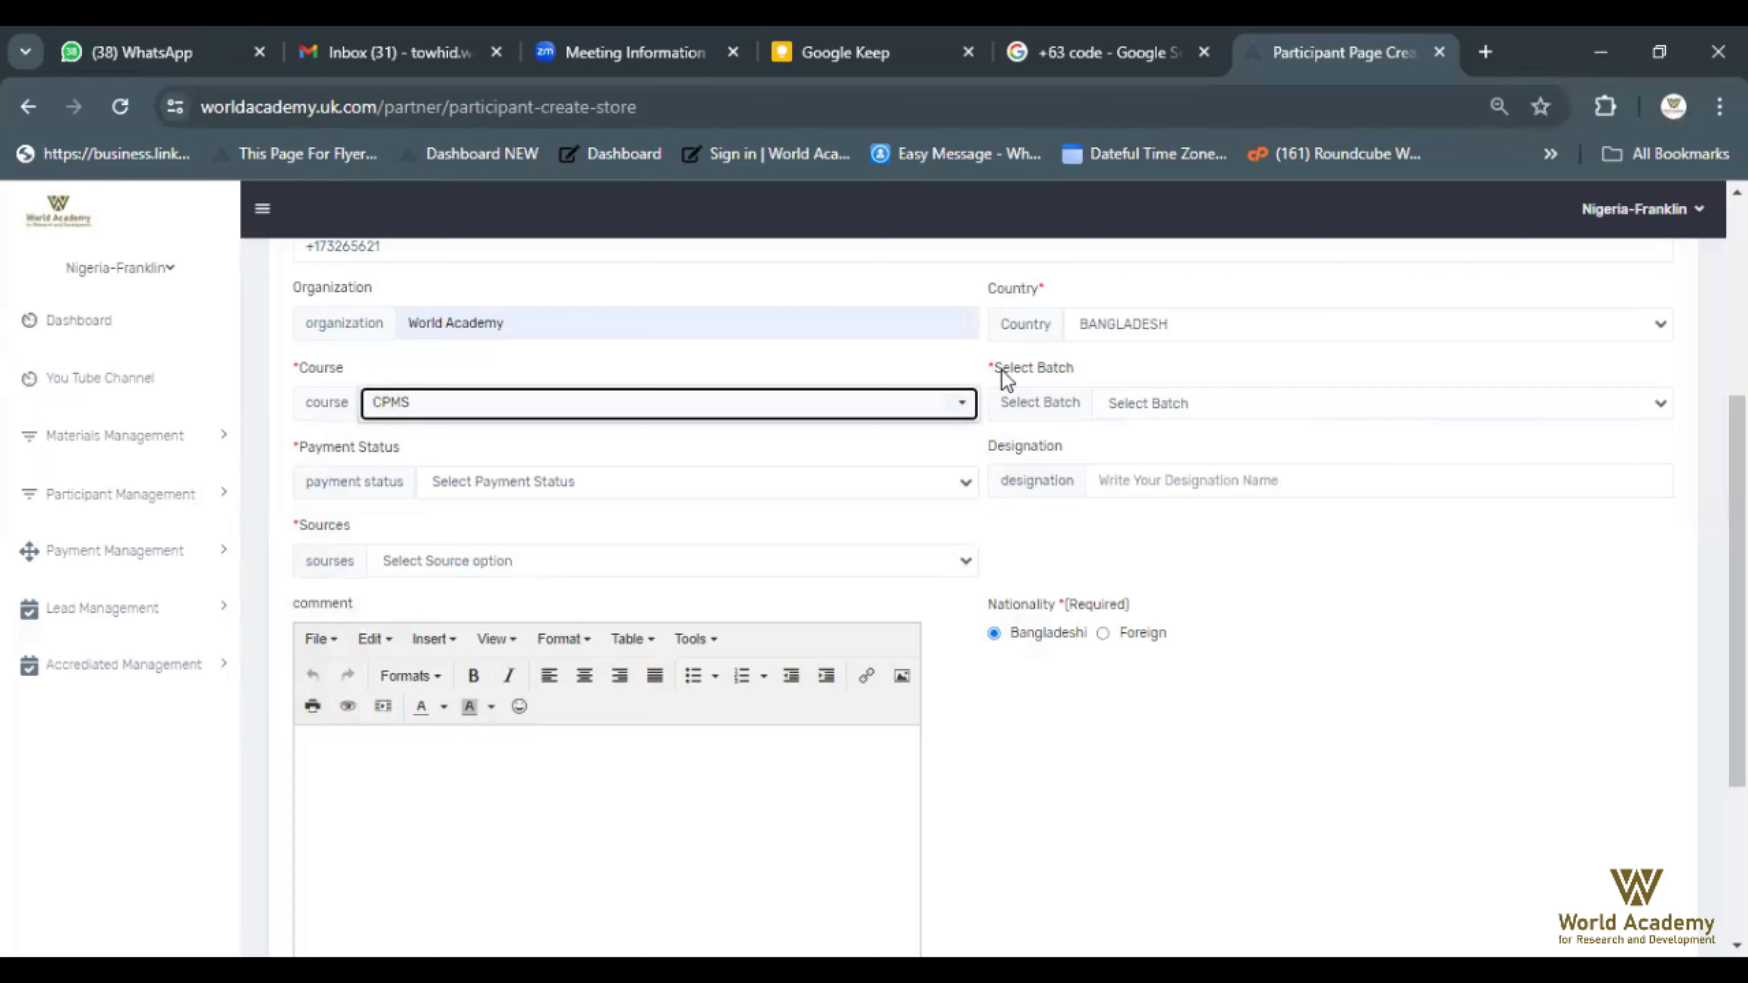
click(1289, 411)
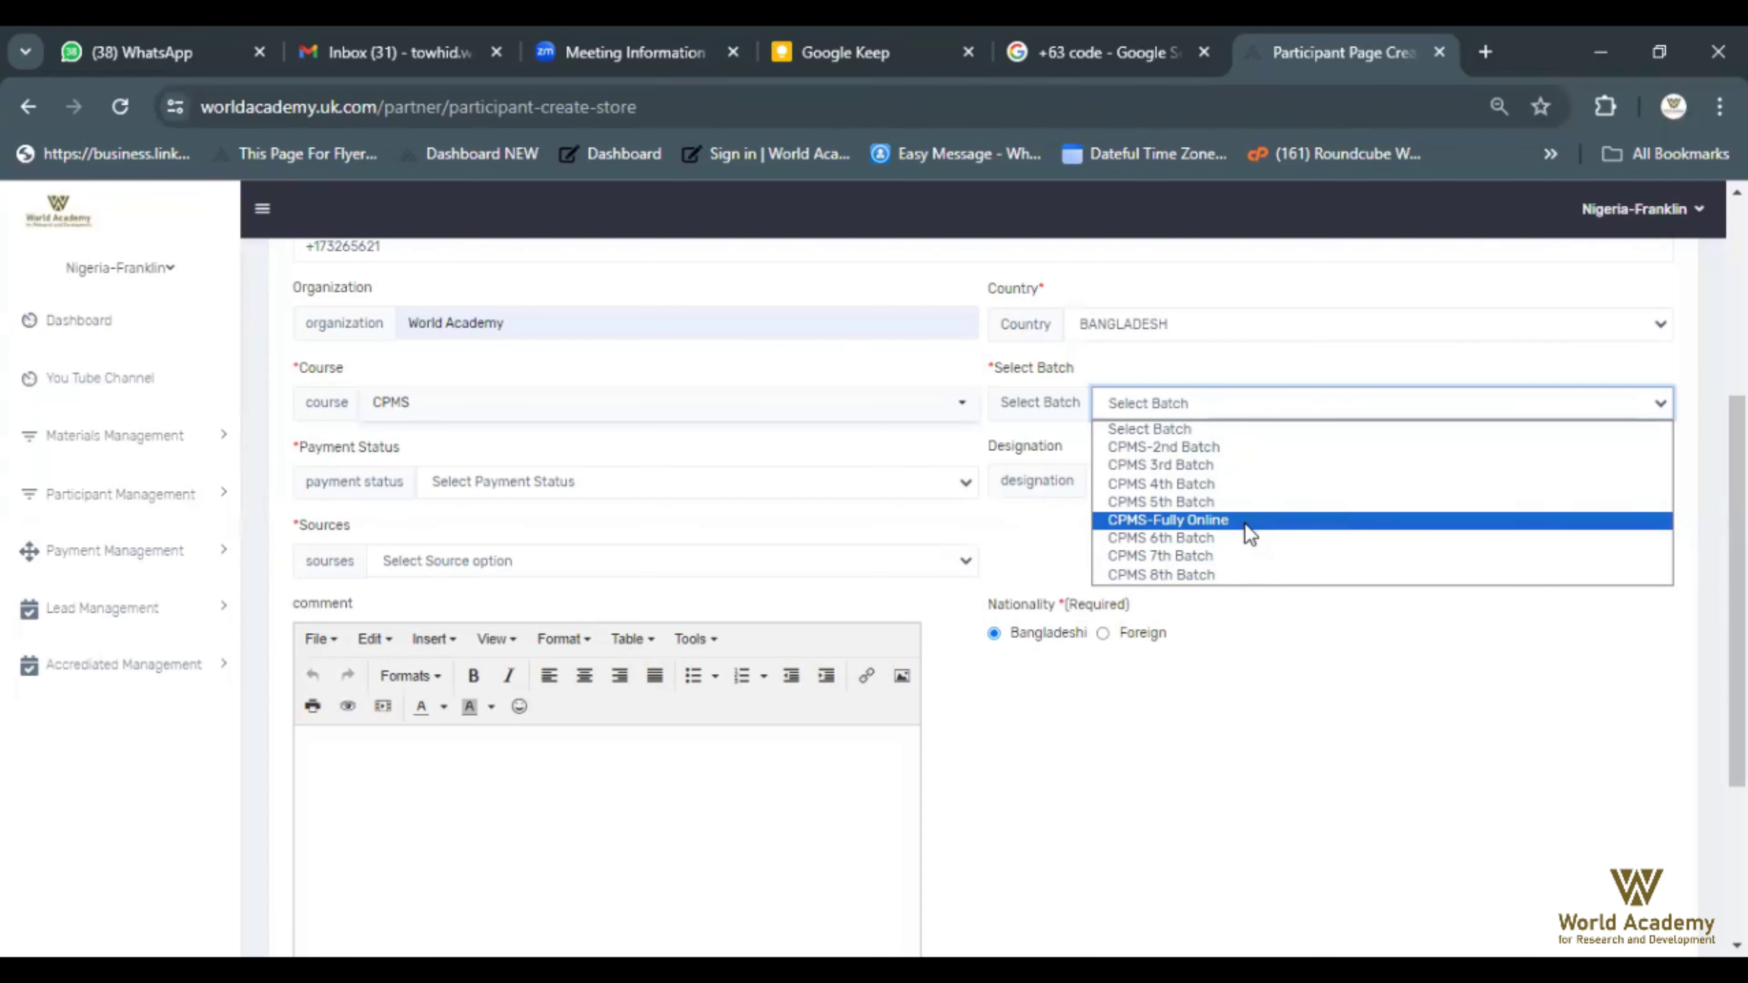
click(1249, 534)
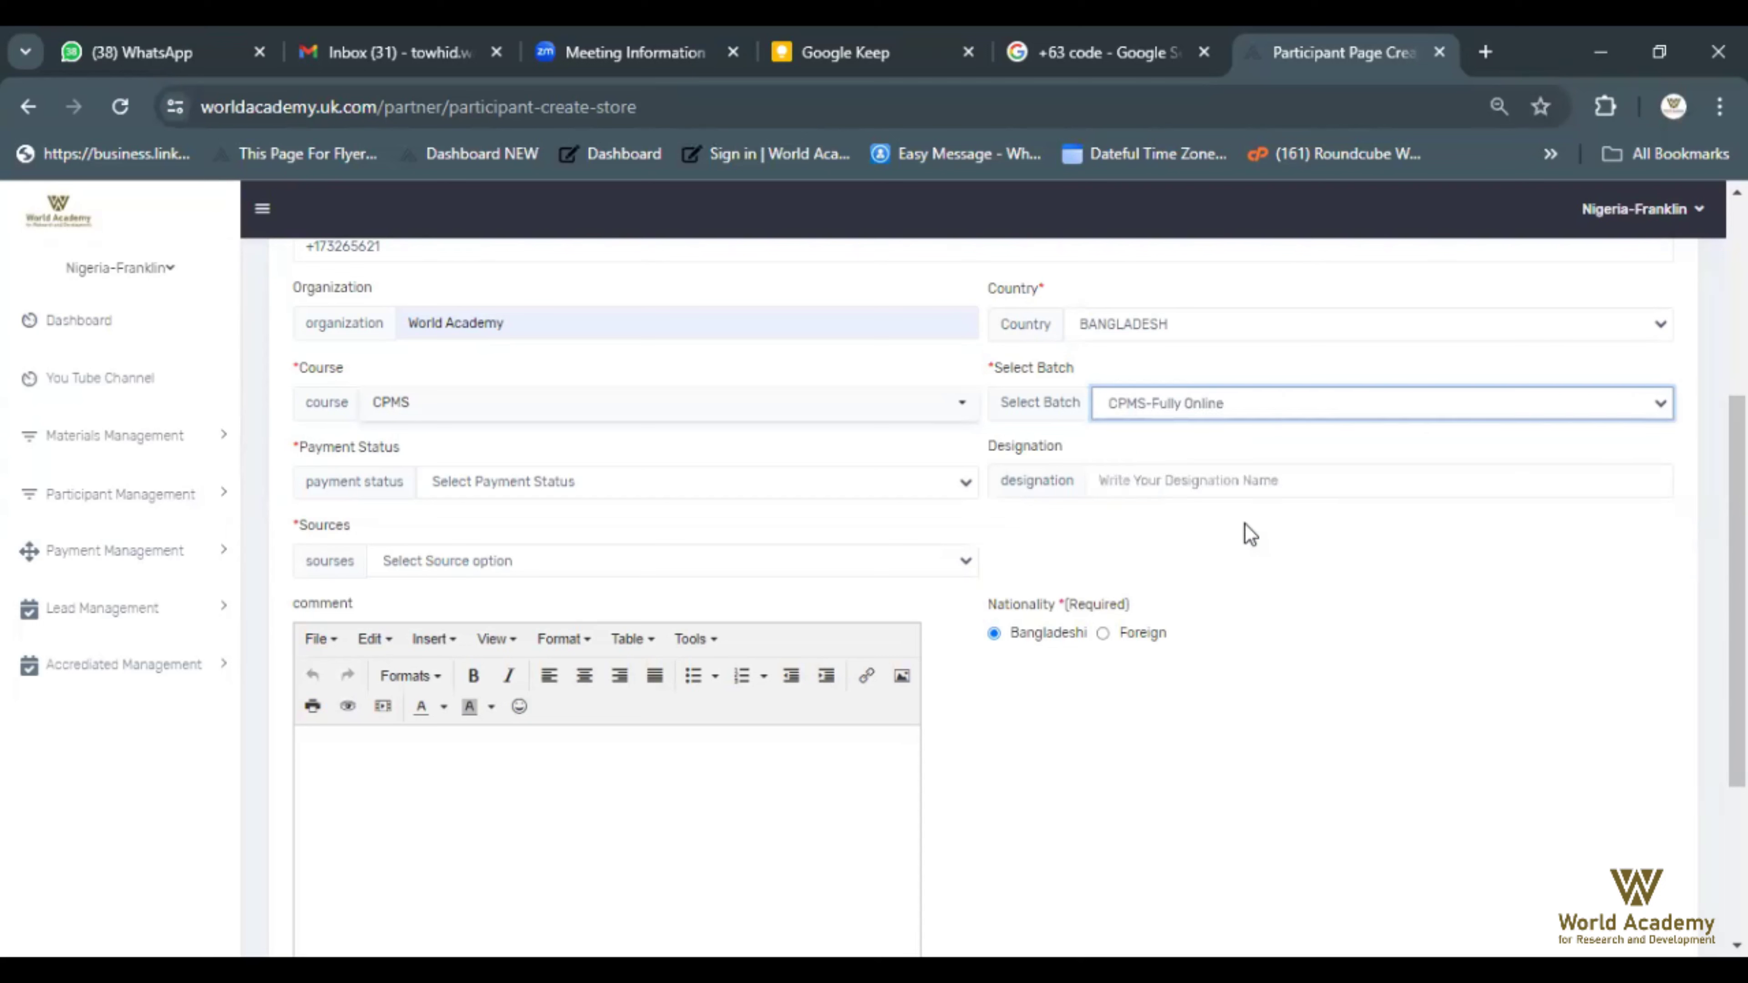
click(960, 485)
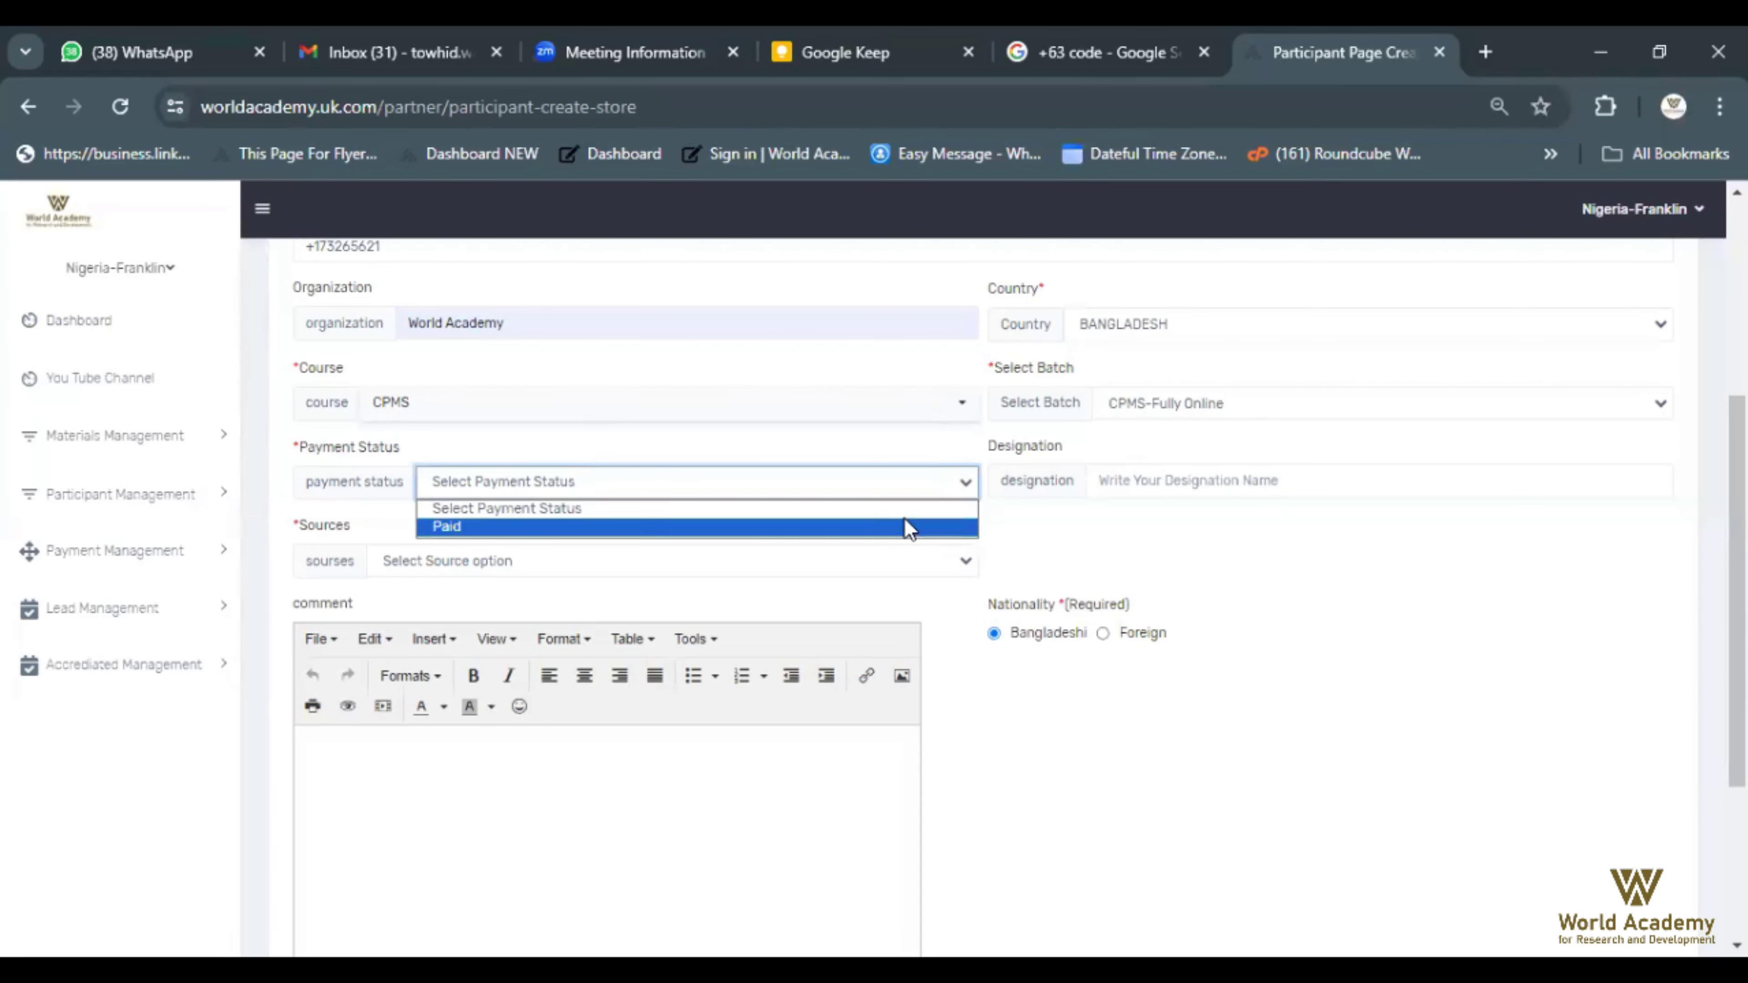
Set payment status to Paid and designation to Manager
click(959, 527)
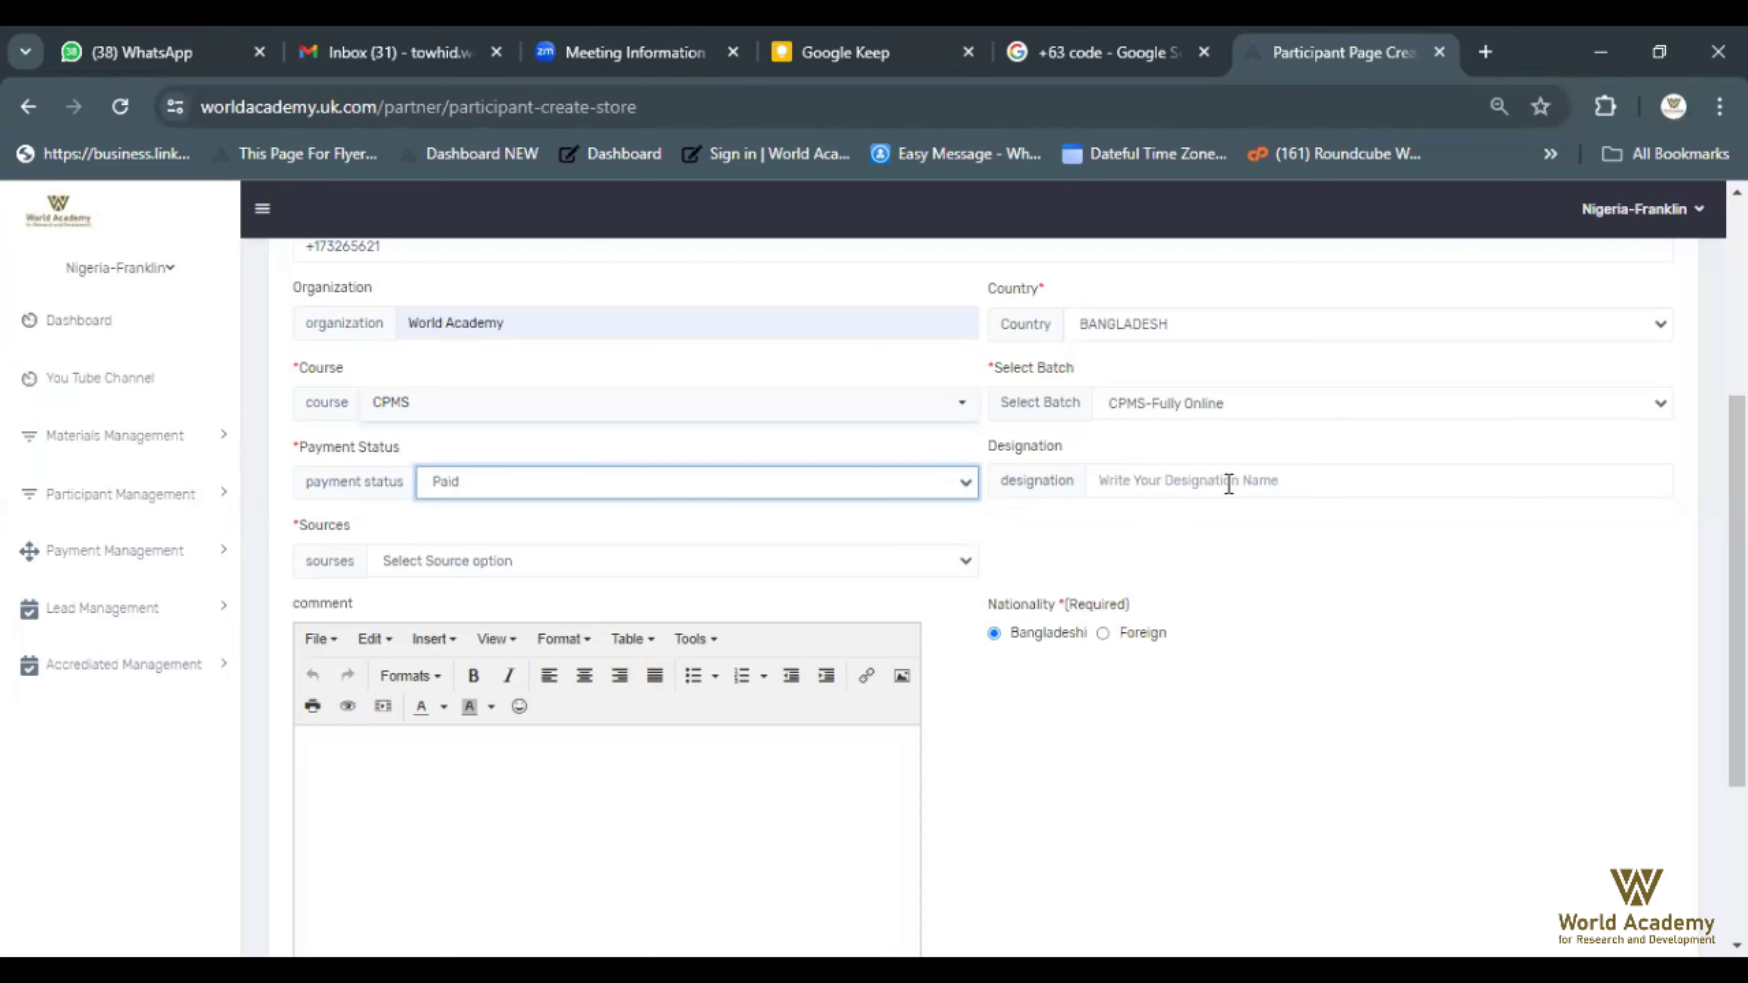
click(1443, 486)
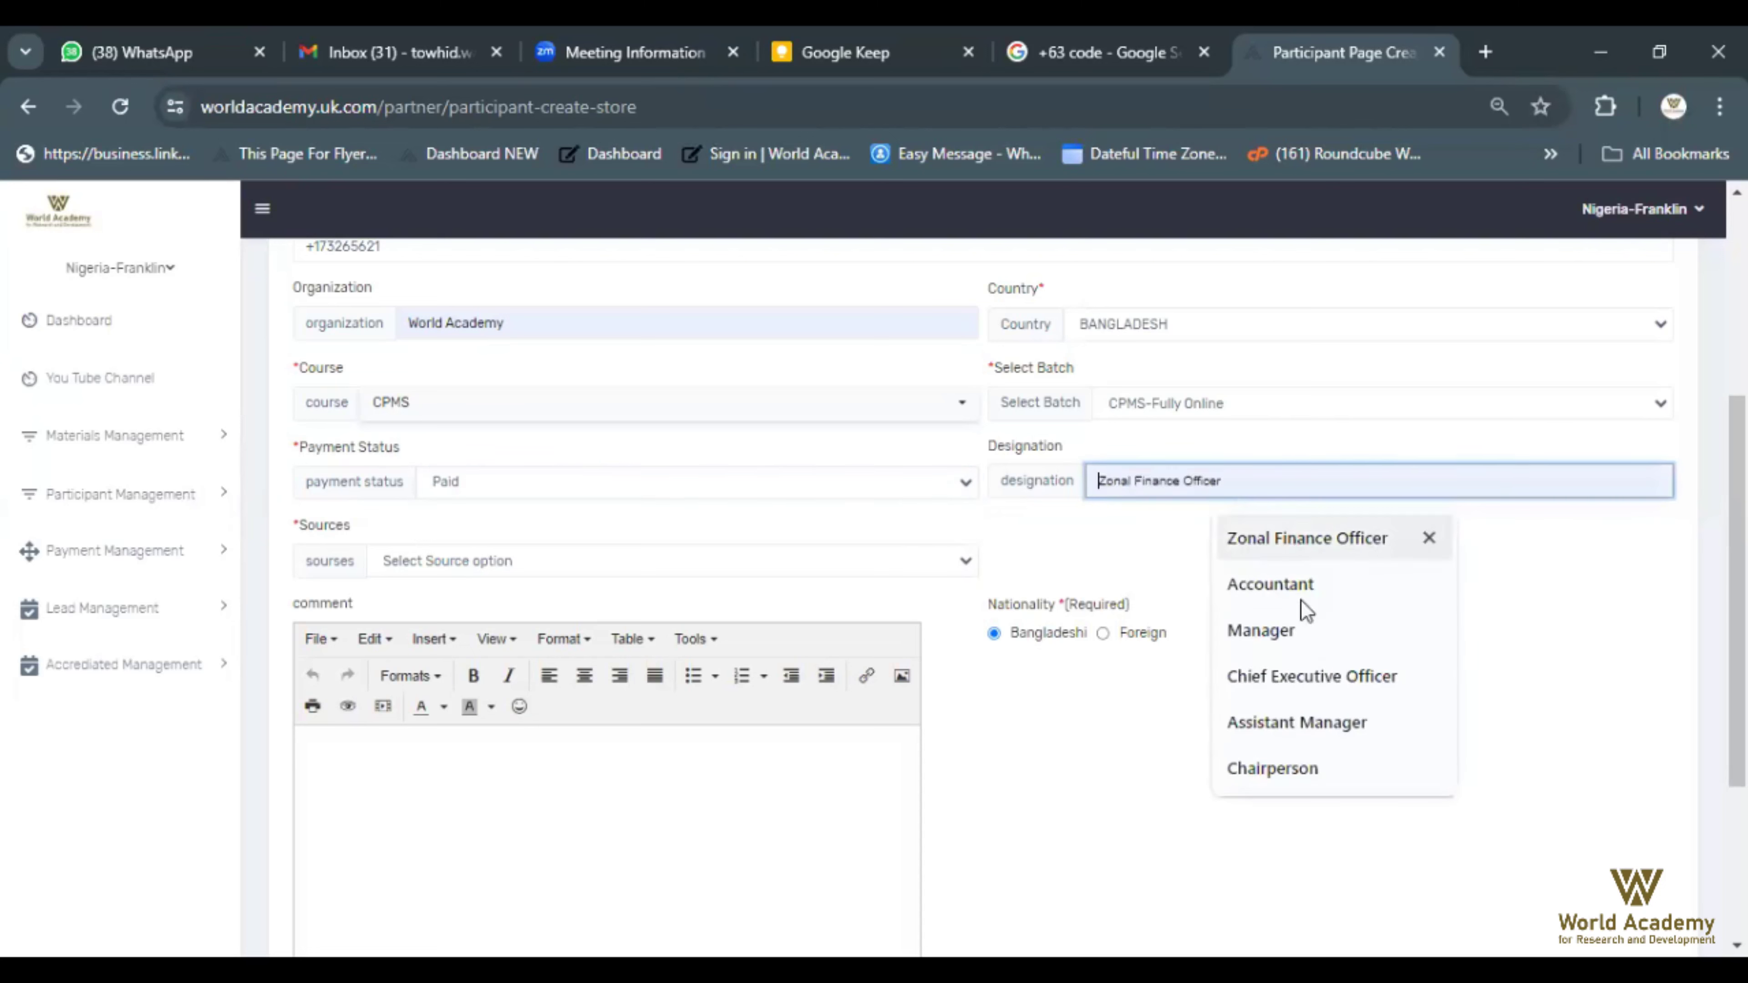
click(1294, 620)
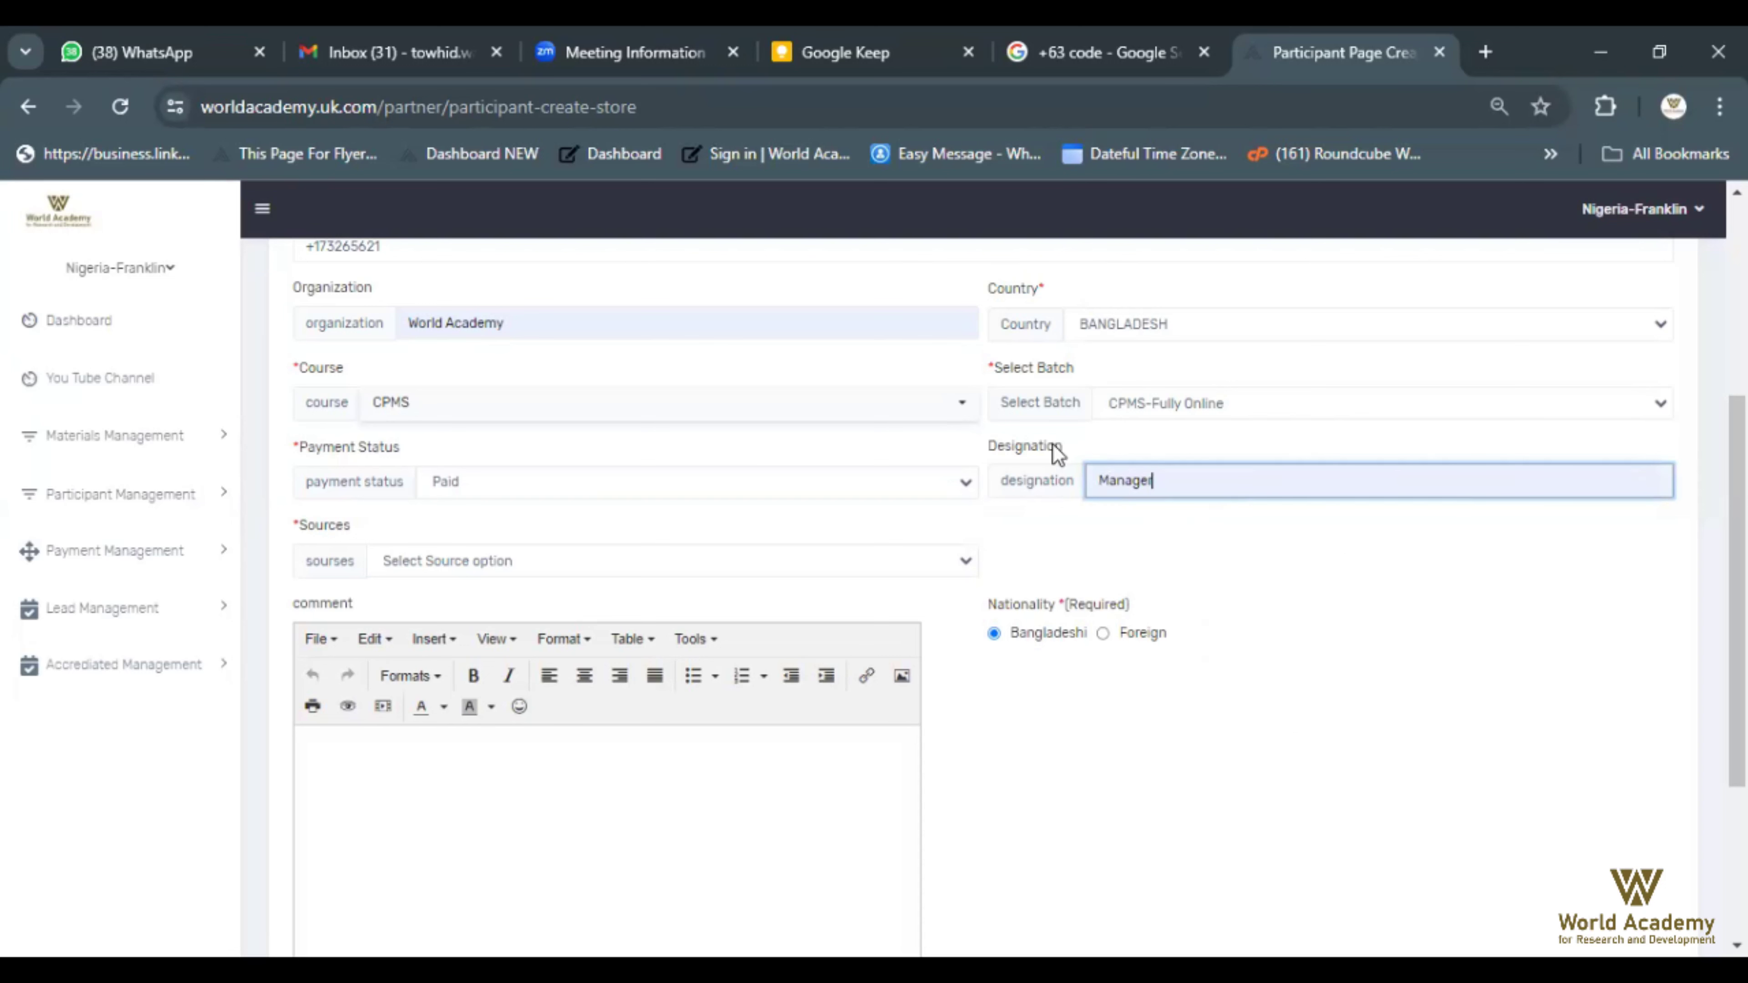
Set source to Contact and nationality to Foreign, then submit the participant
click(967, 563)
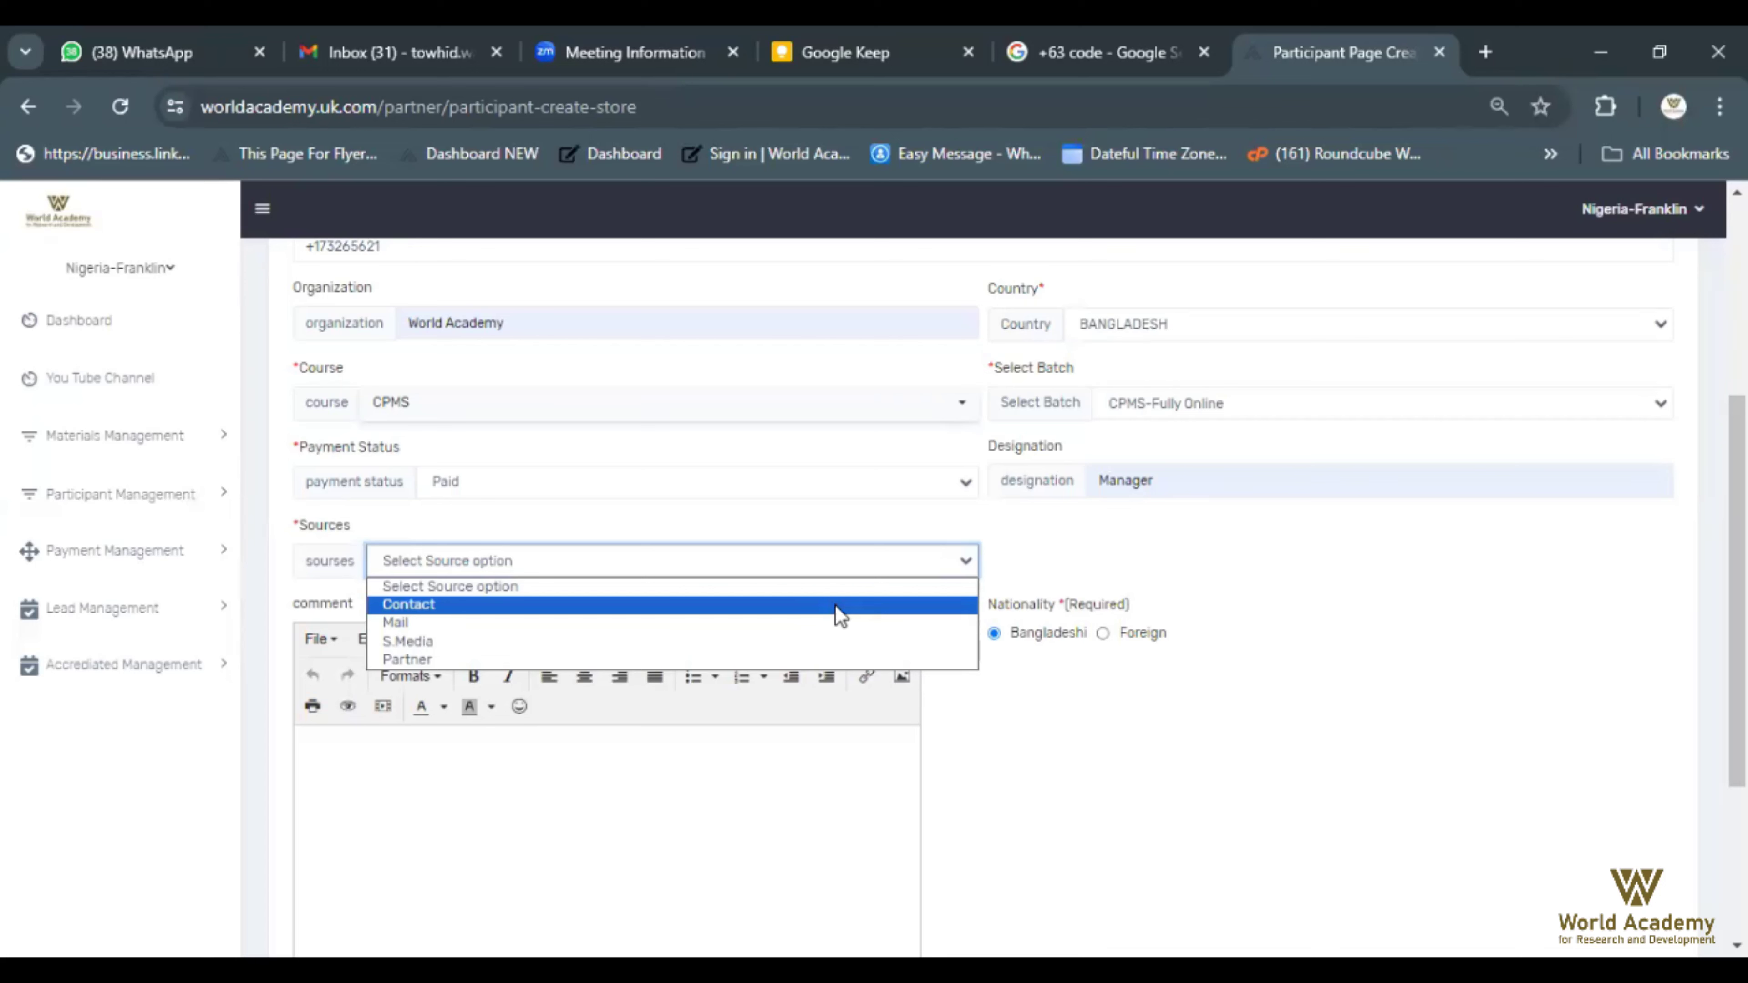
click(835, 605)
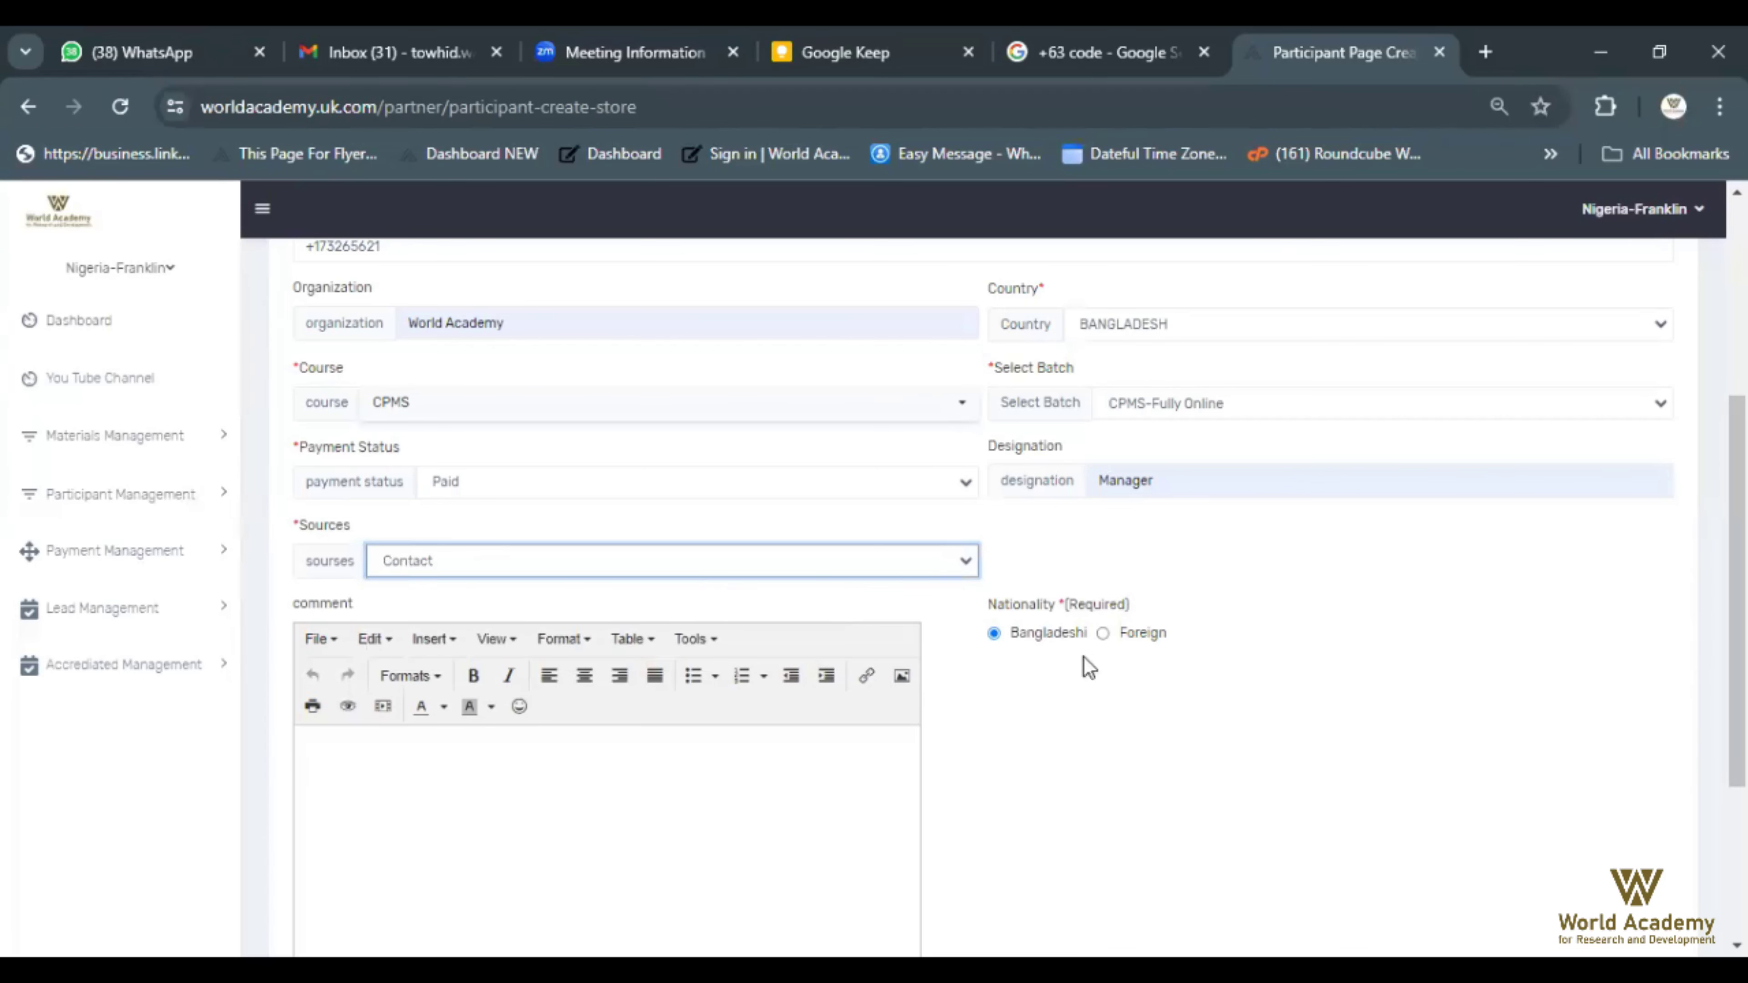
click(1103, 637)
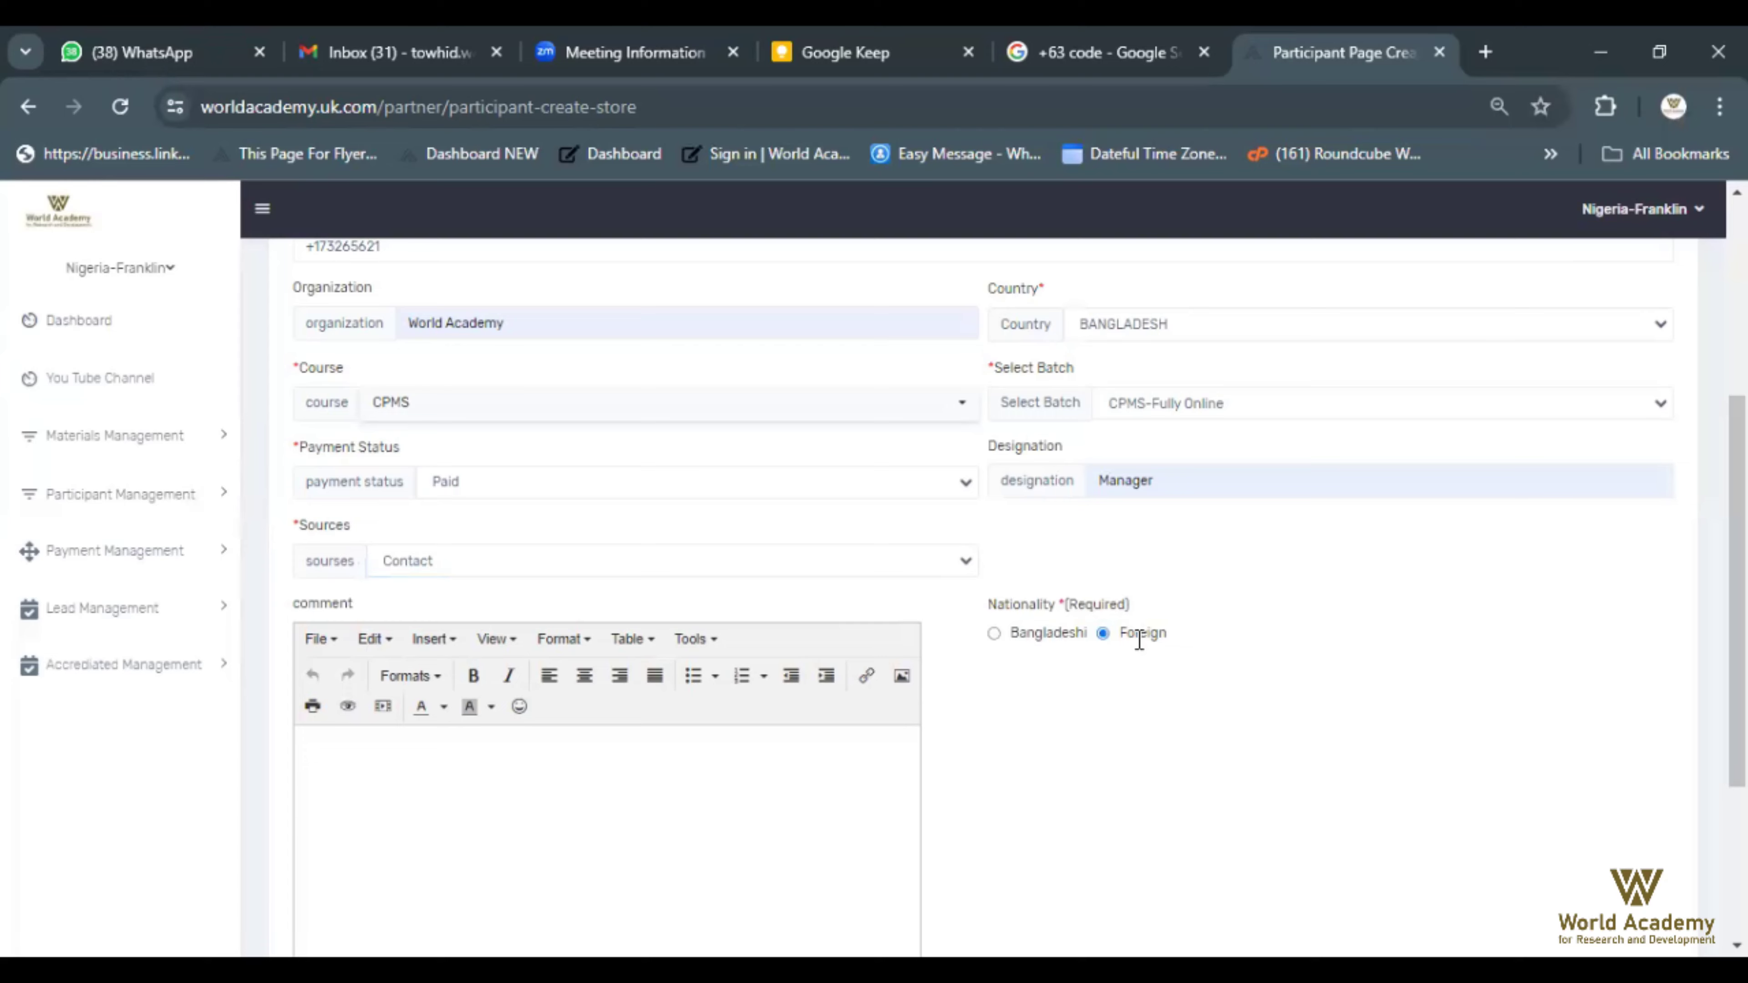
scroll(1139, 640, down, 4)
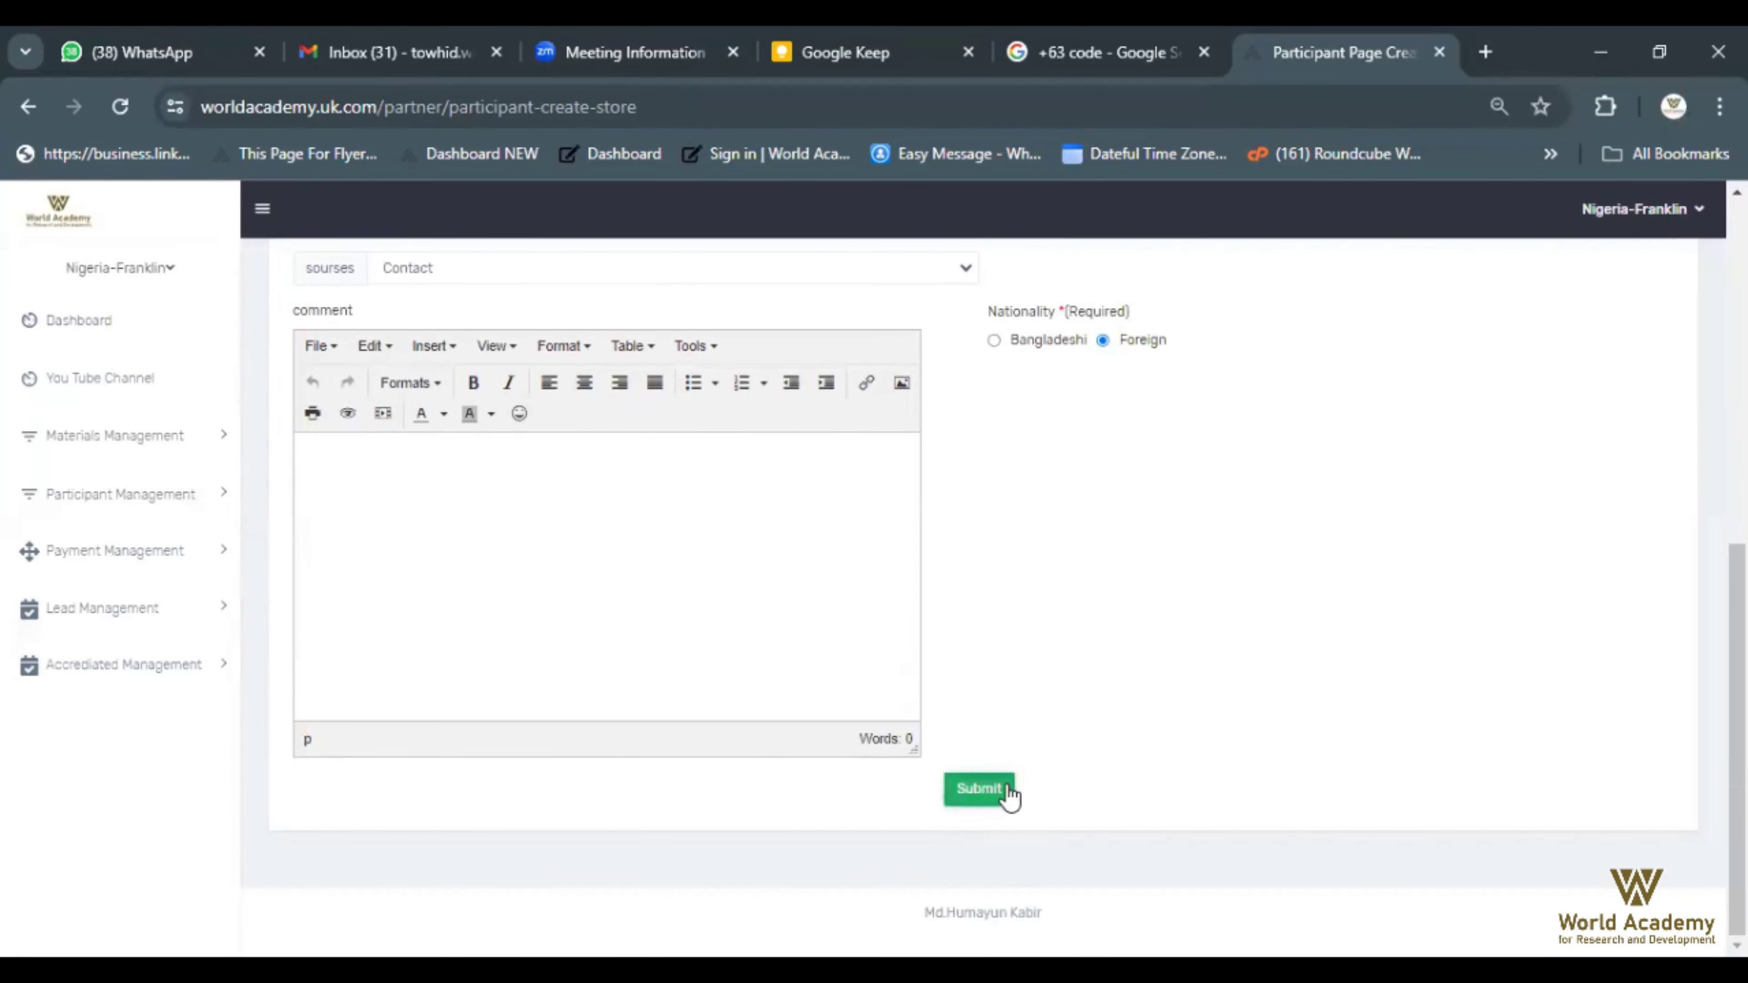
click(1010, 796)
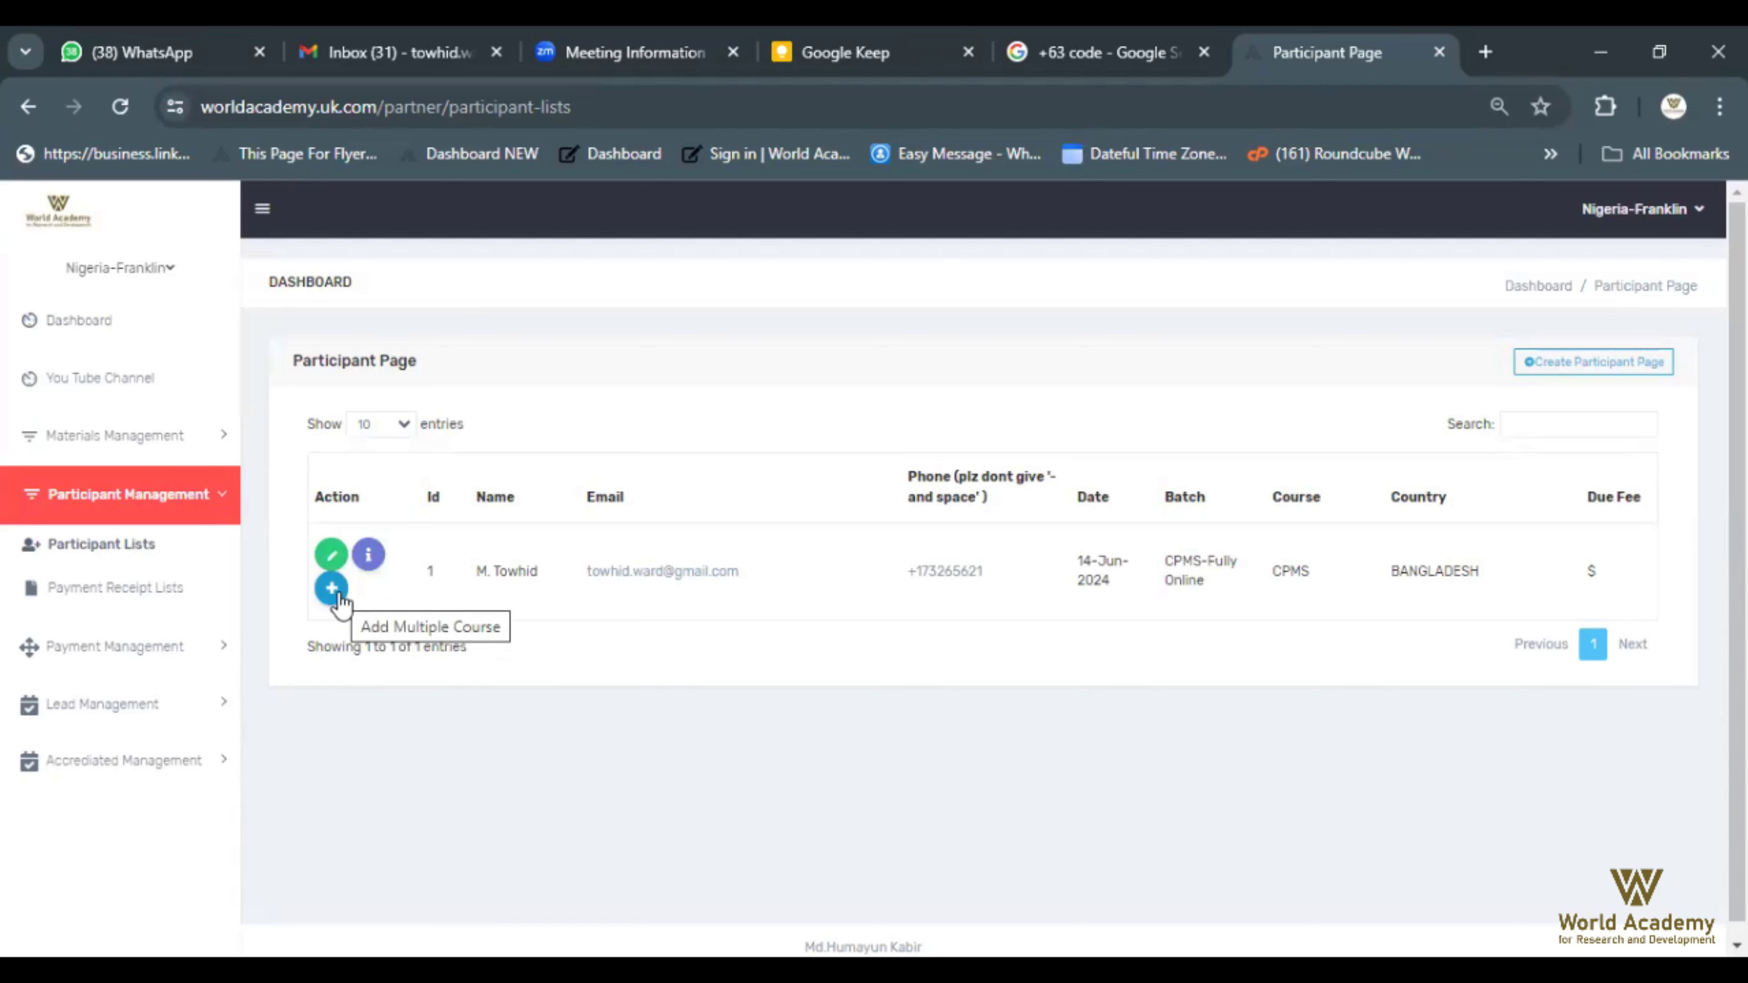
Open the new participant's payment details page and review their details
click(369, 559)
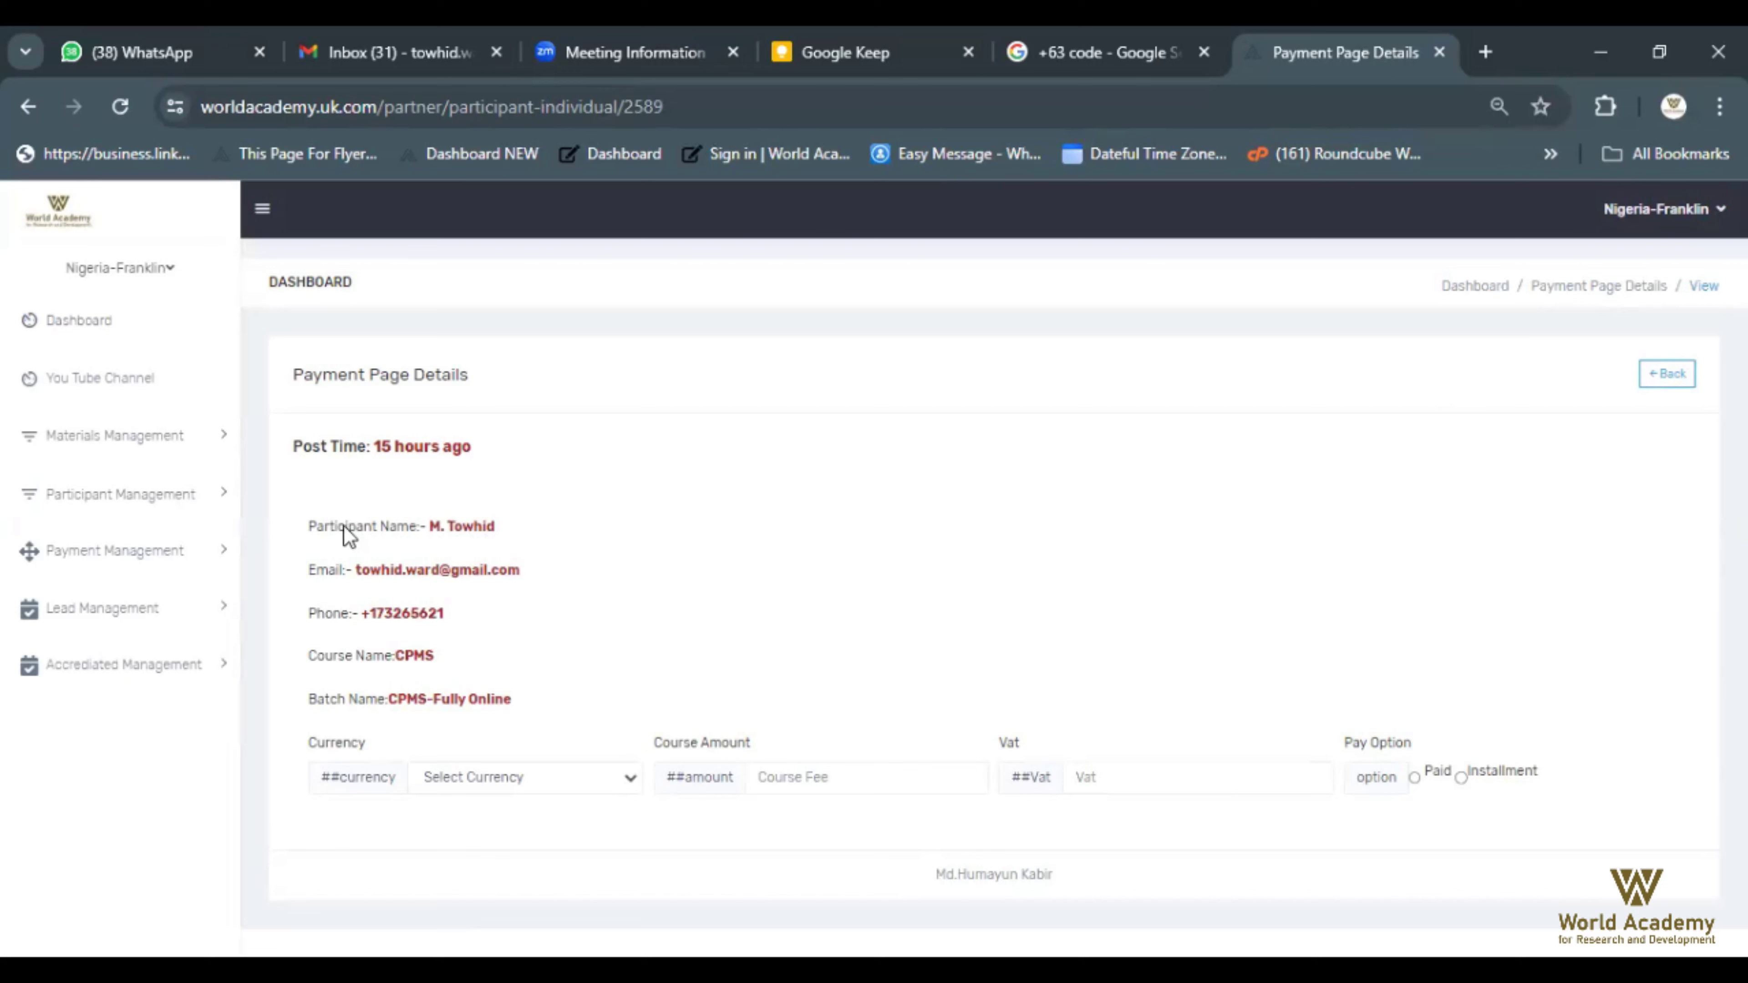
drag(352, 571, 491, 572)
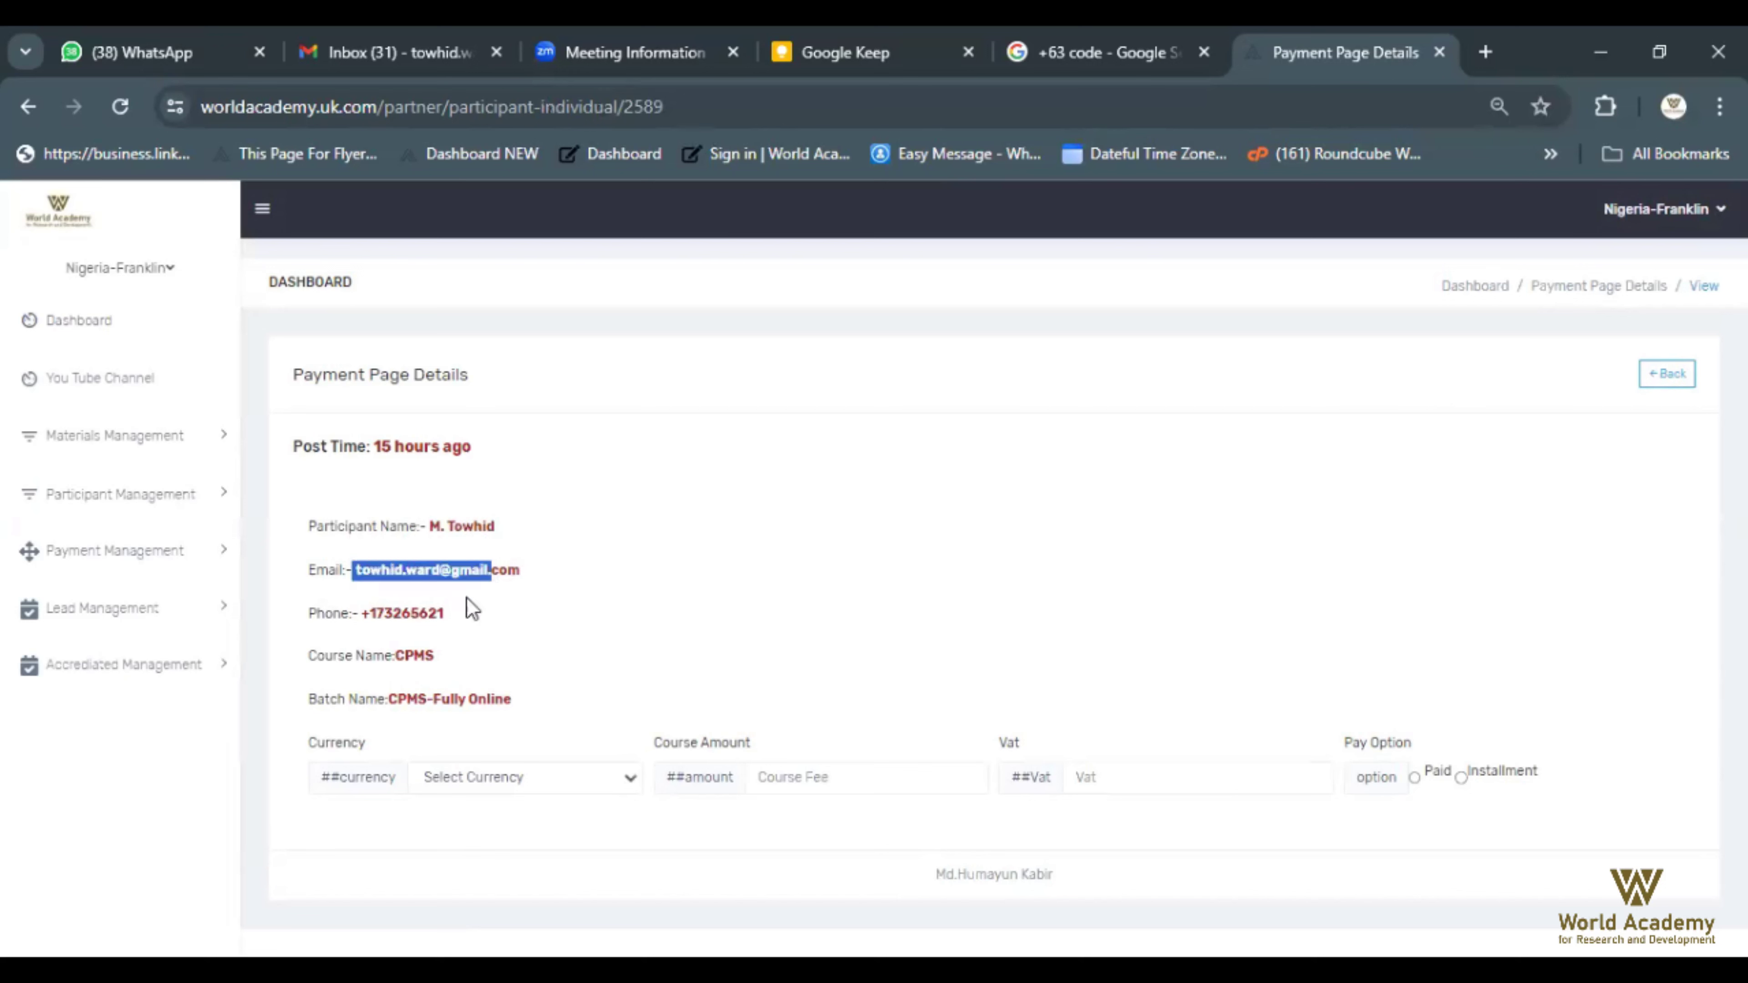
drag(384, 614, 461, 710)
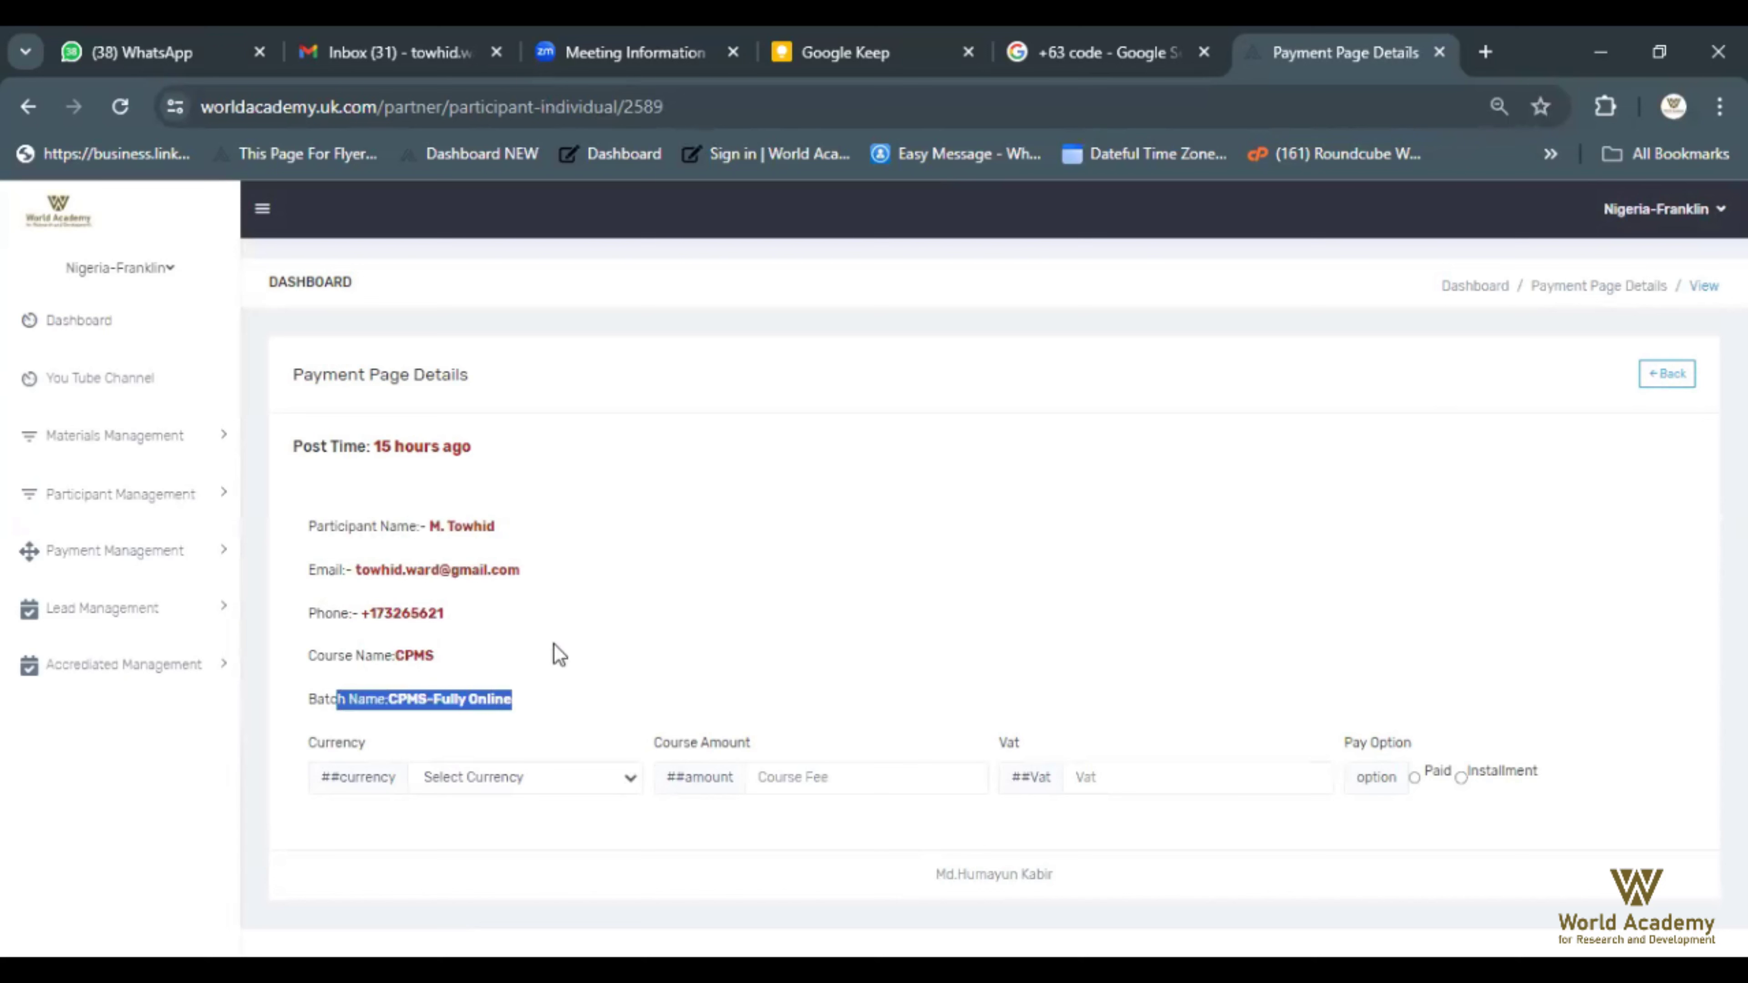
Set the currency to USD and the course fee to 395
click(629, 779)
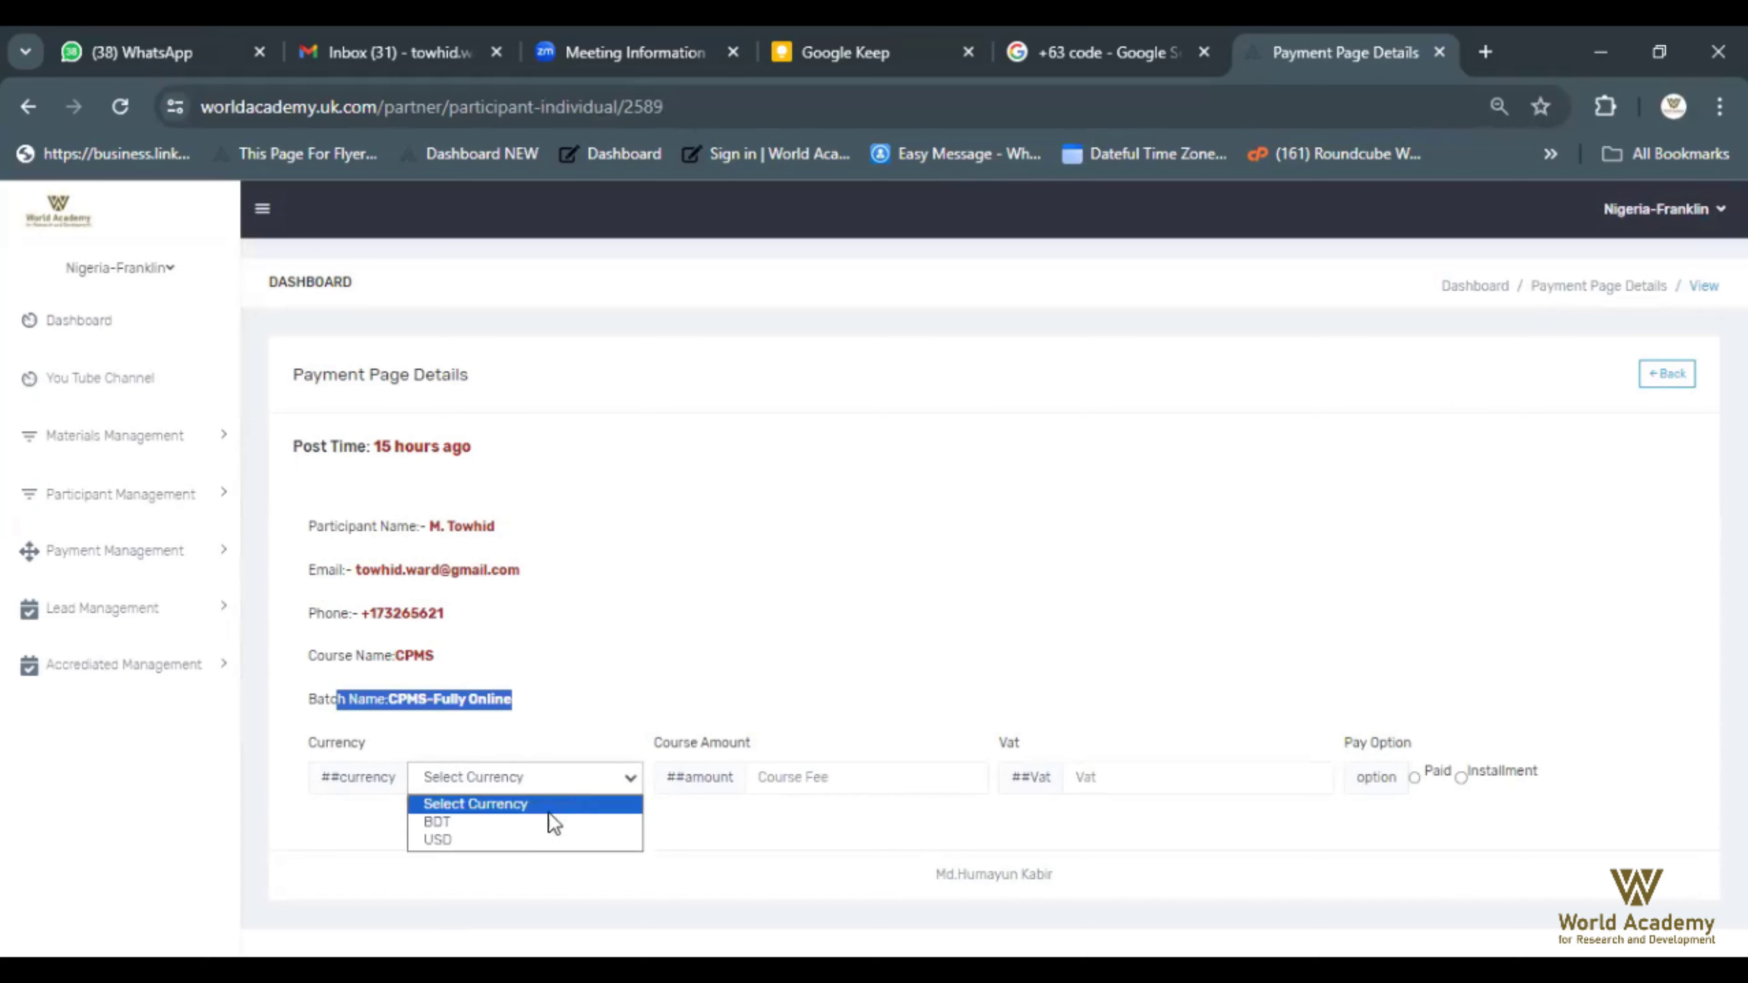
click(498, 841)
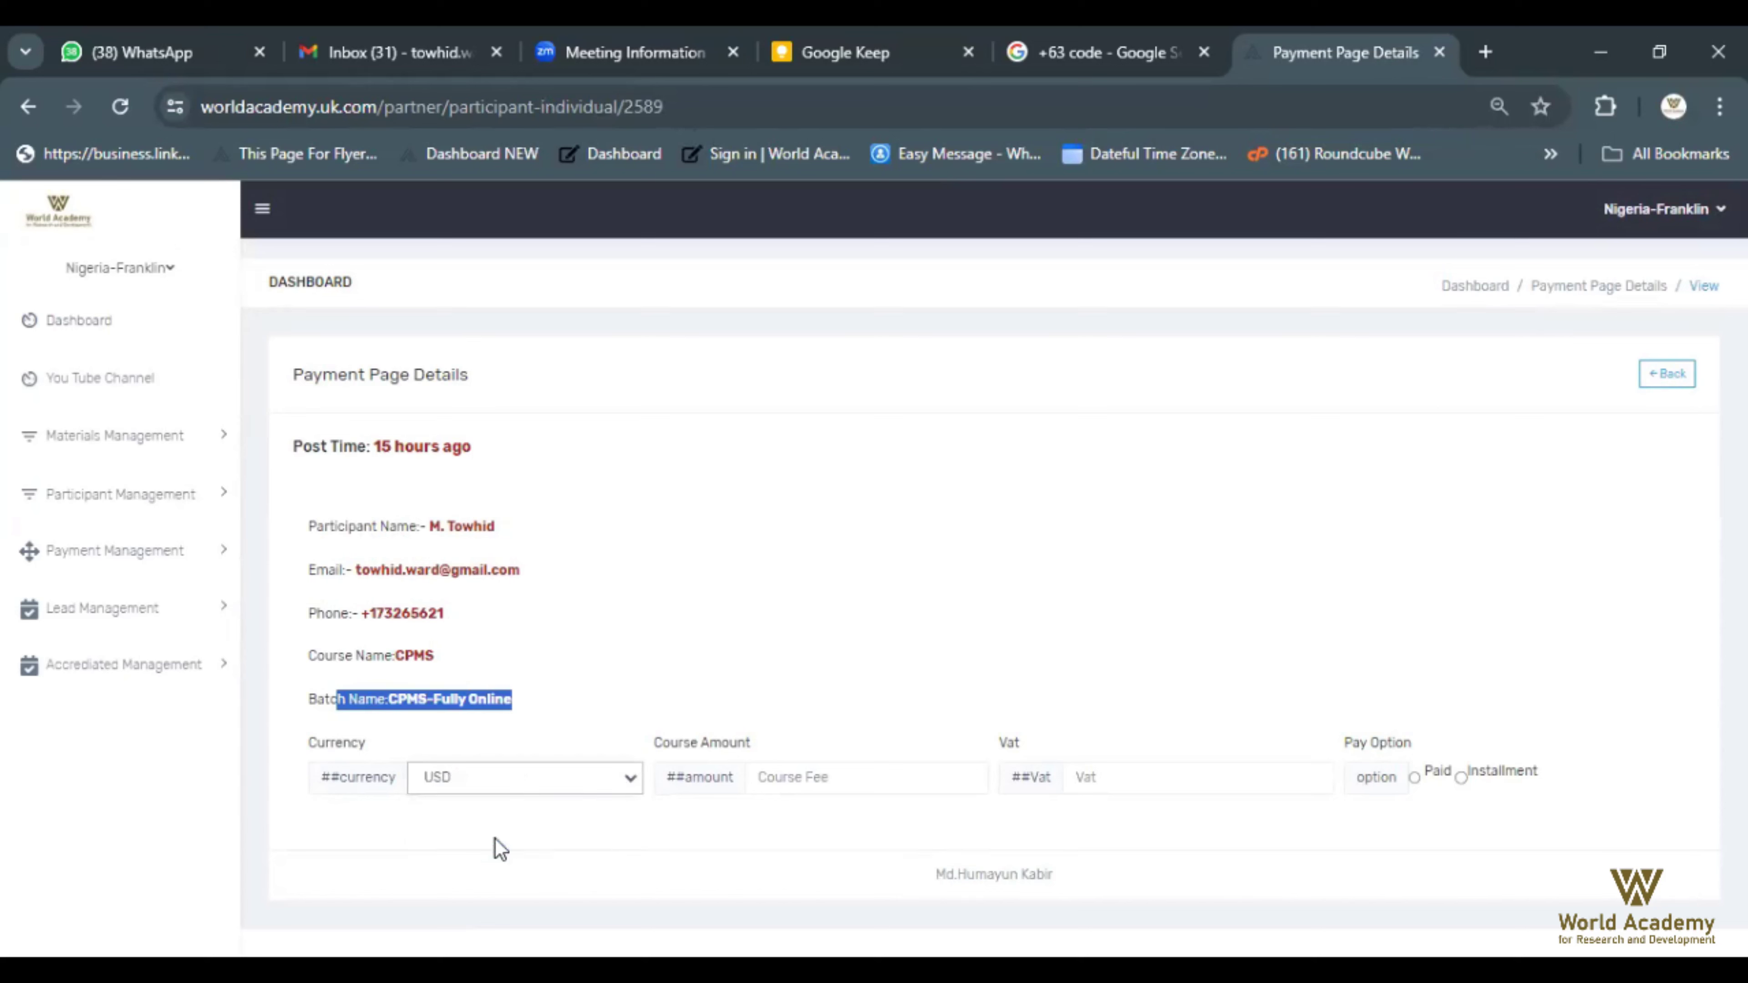
click(819, 777)
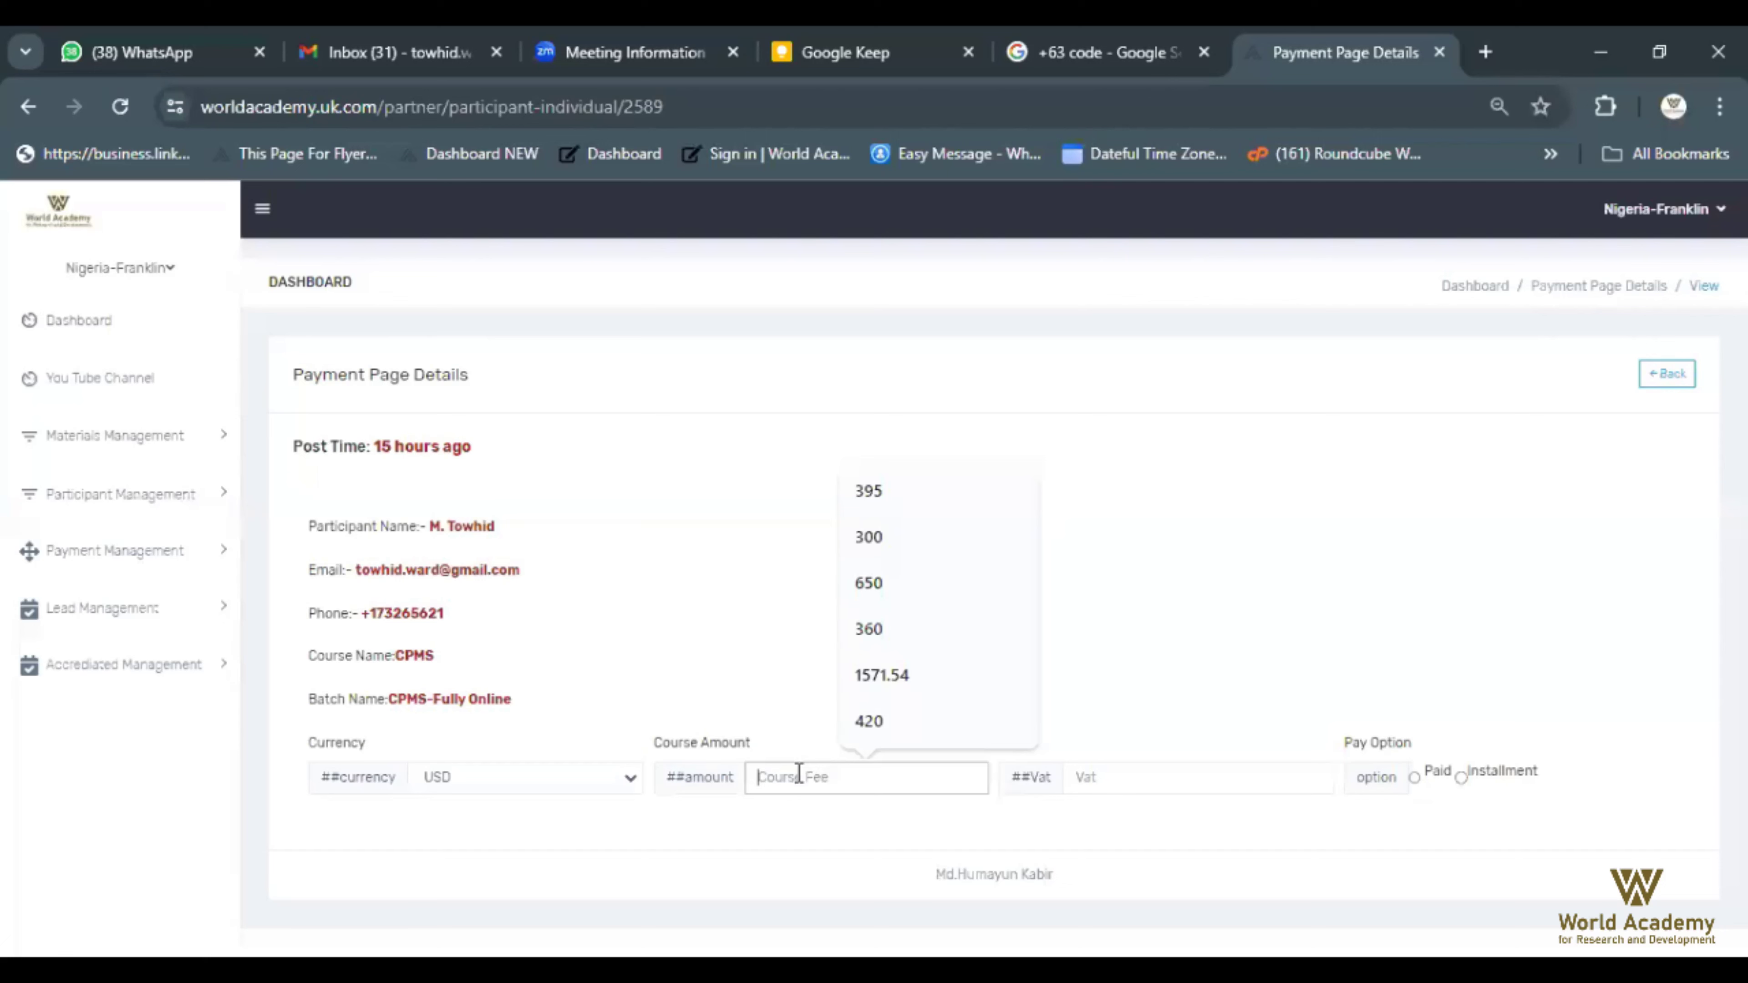
text(395)
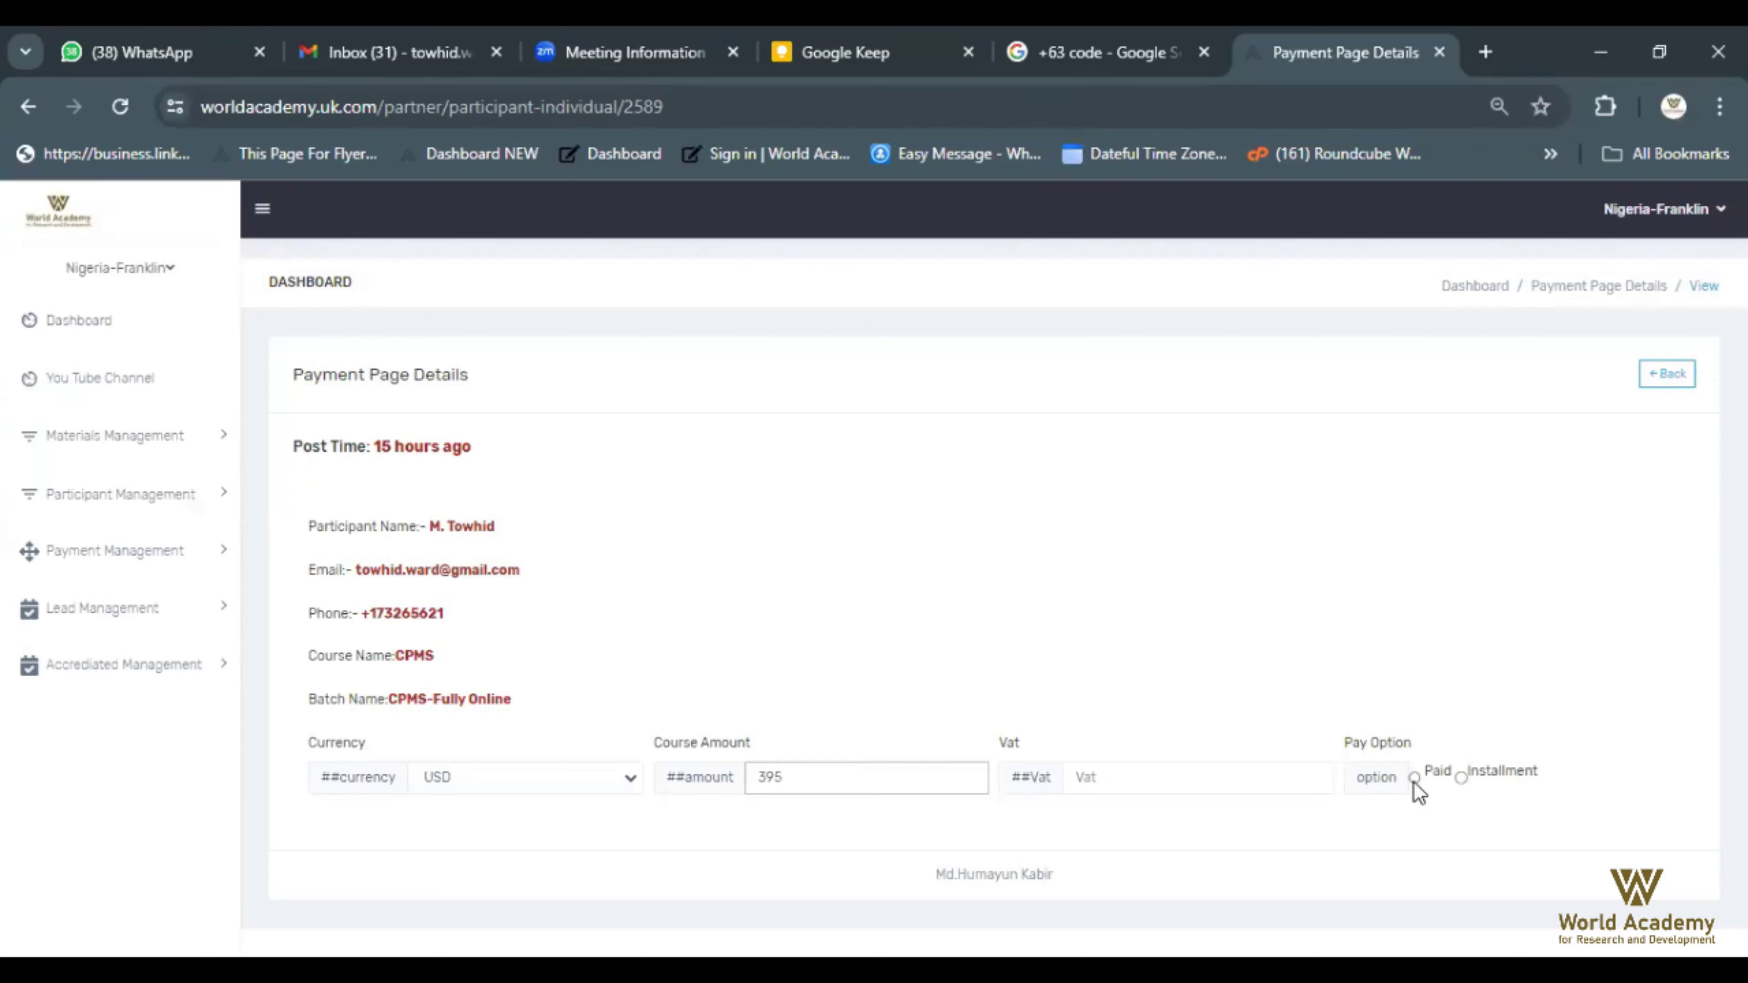
Choose the Installment pay option with 2 installments and review both installment blocks
click(1462, 779)
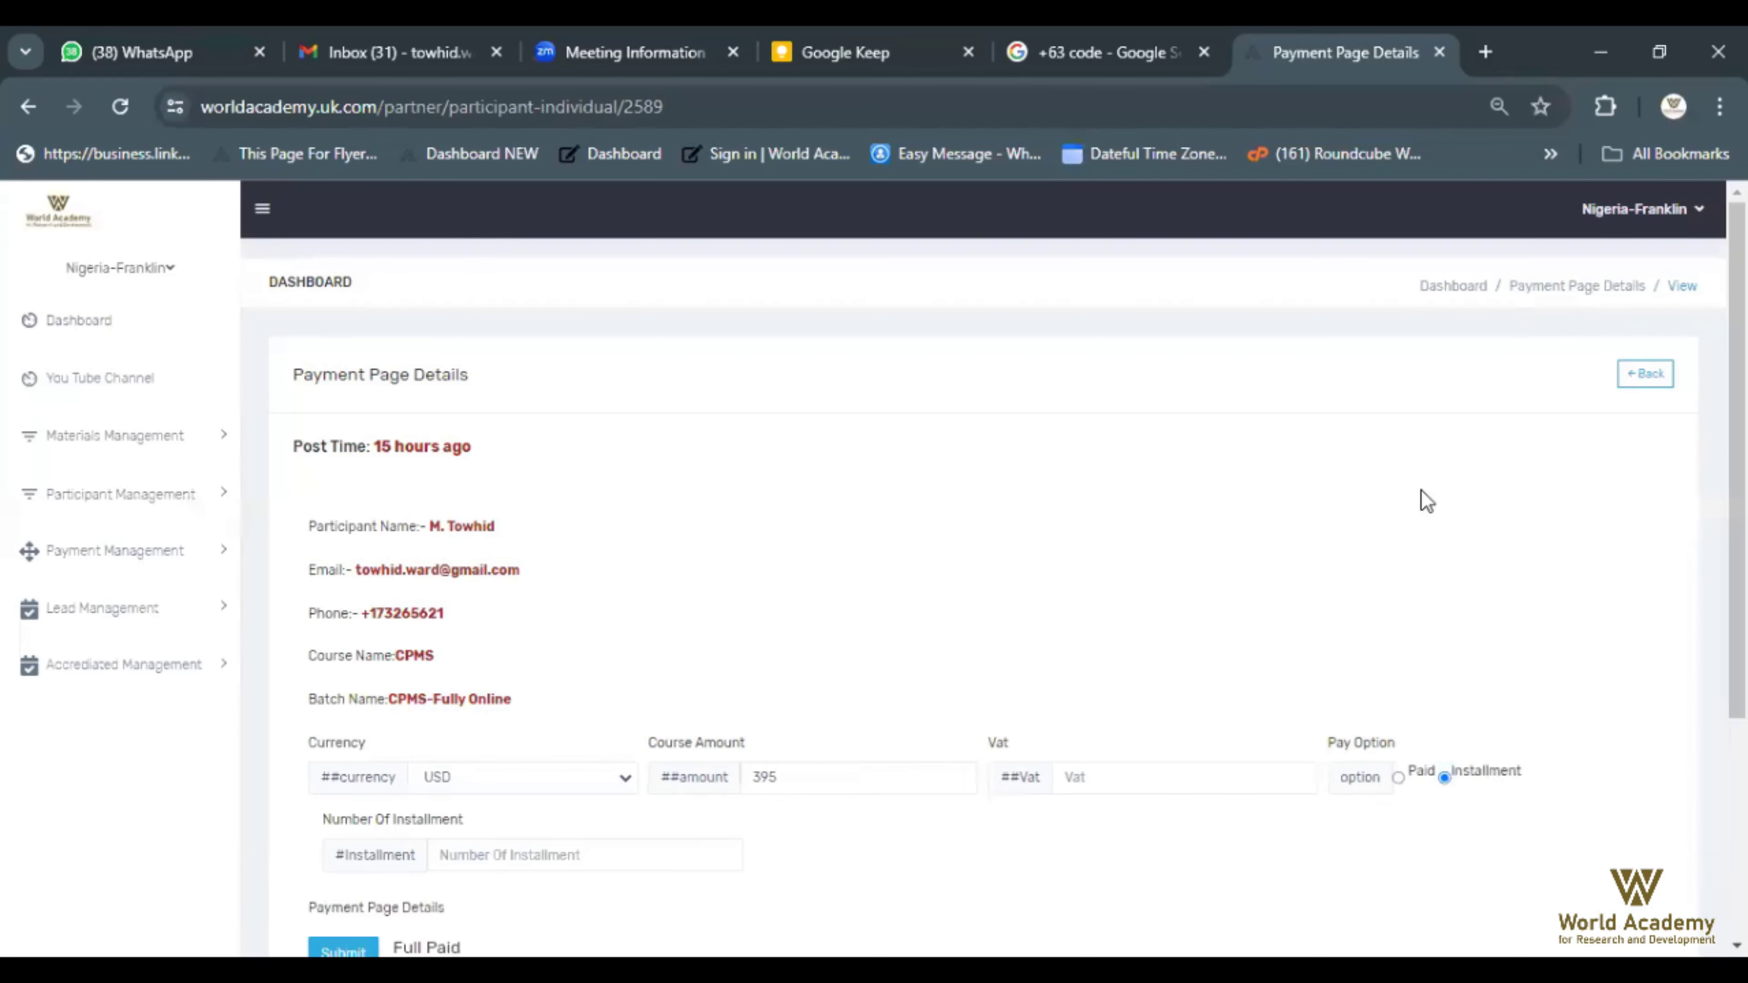
scroll(1421, 490, down, 3)
scroll(1420, 489, down, 1)
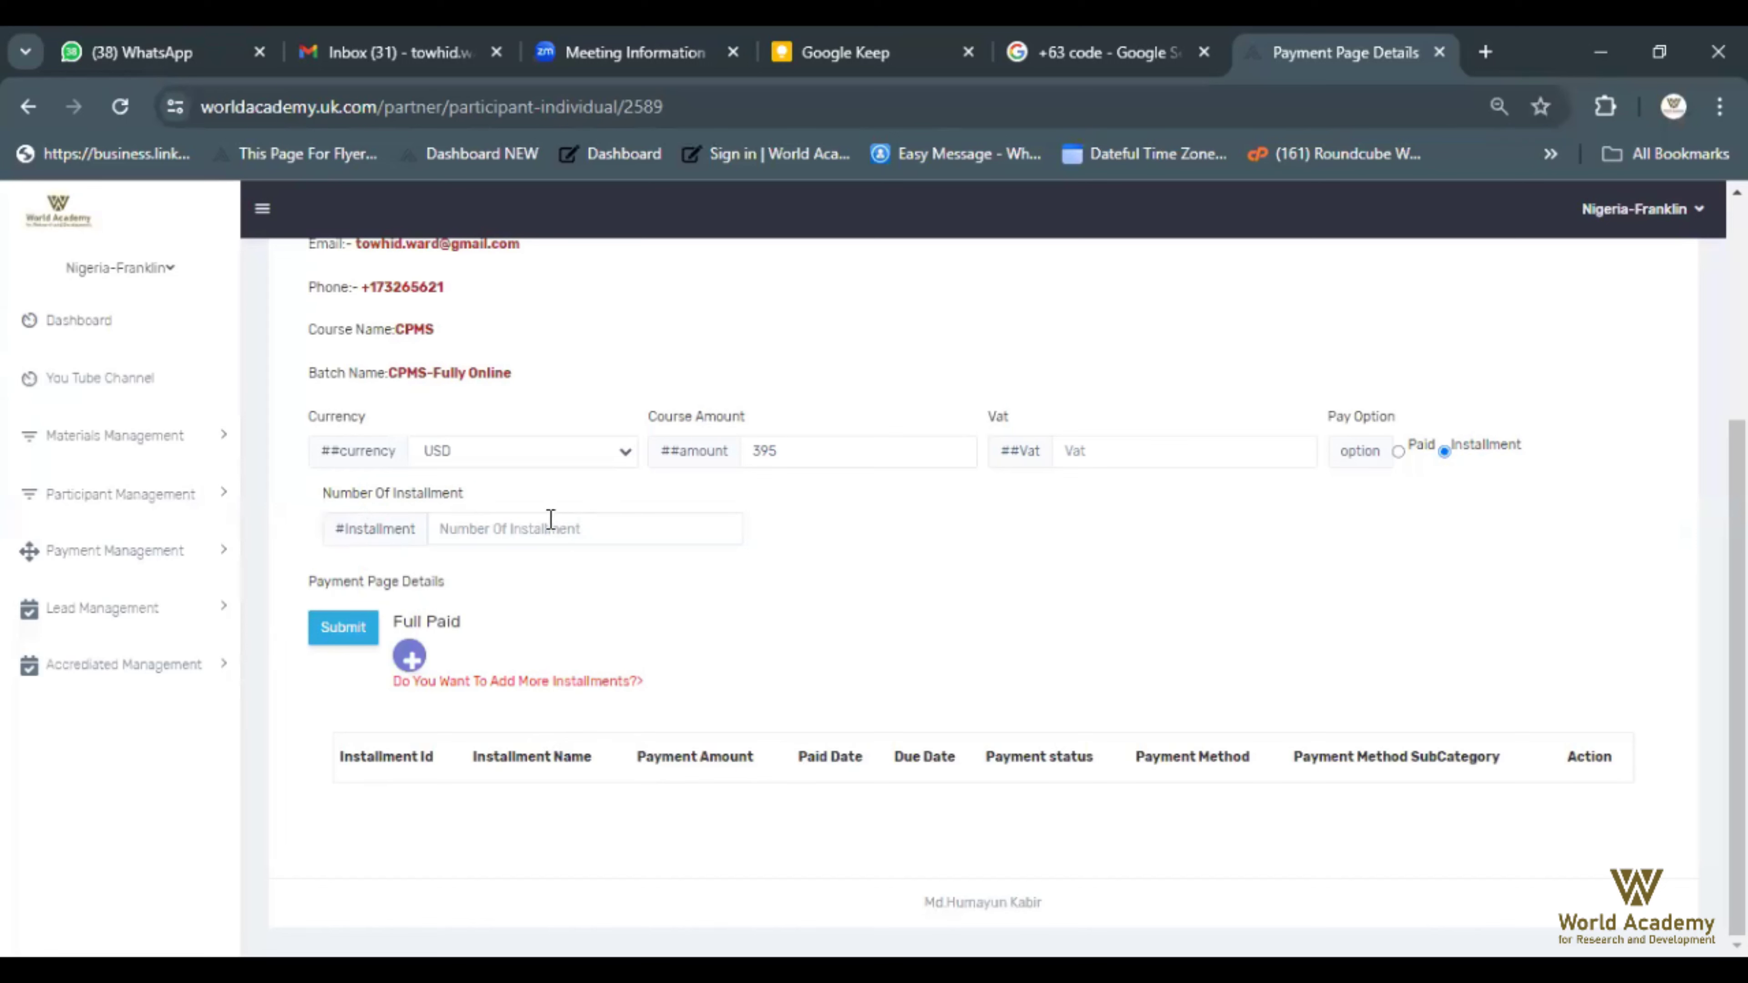
click(601, 531)
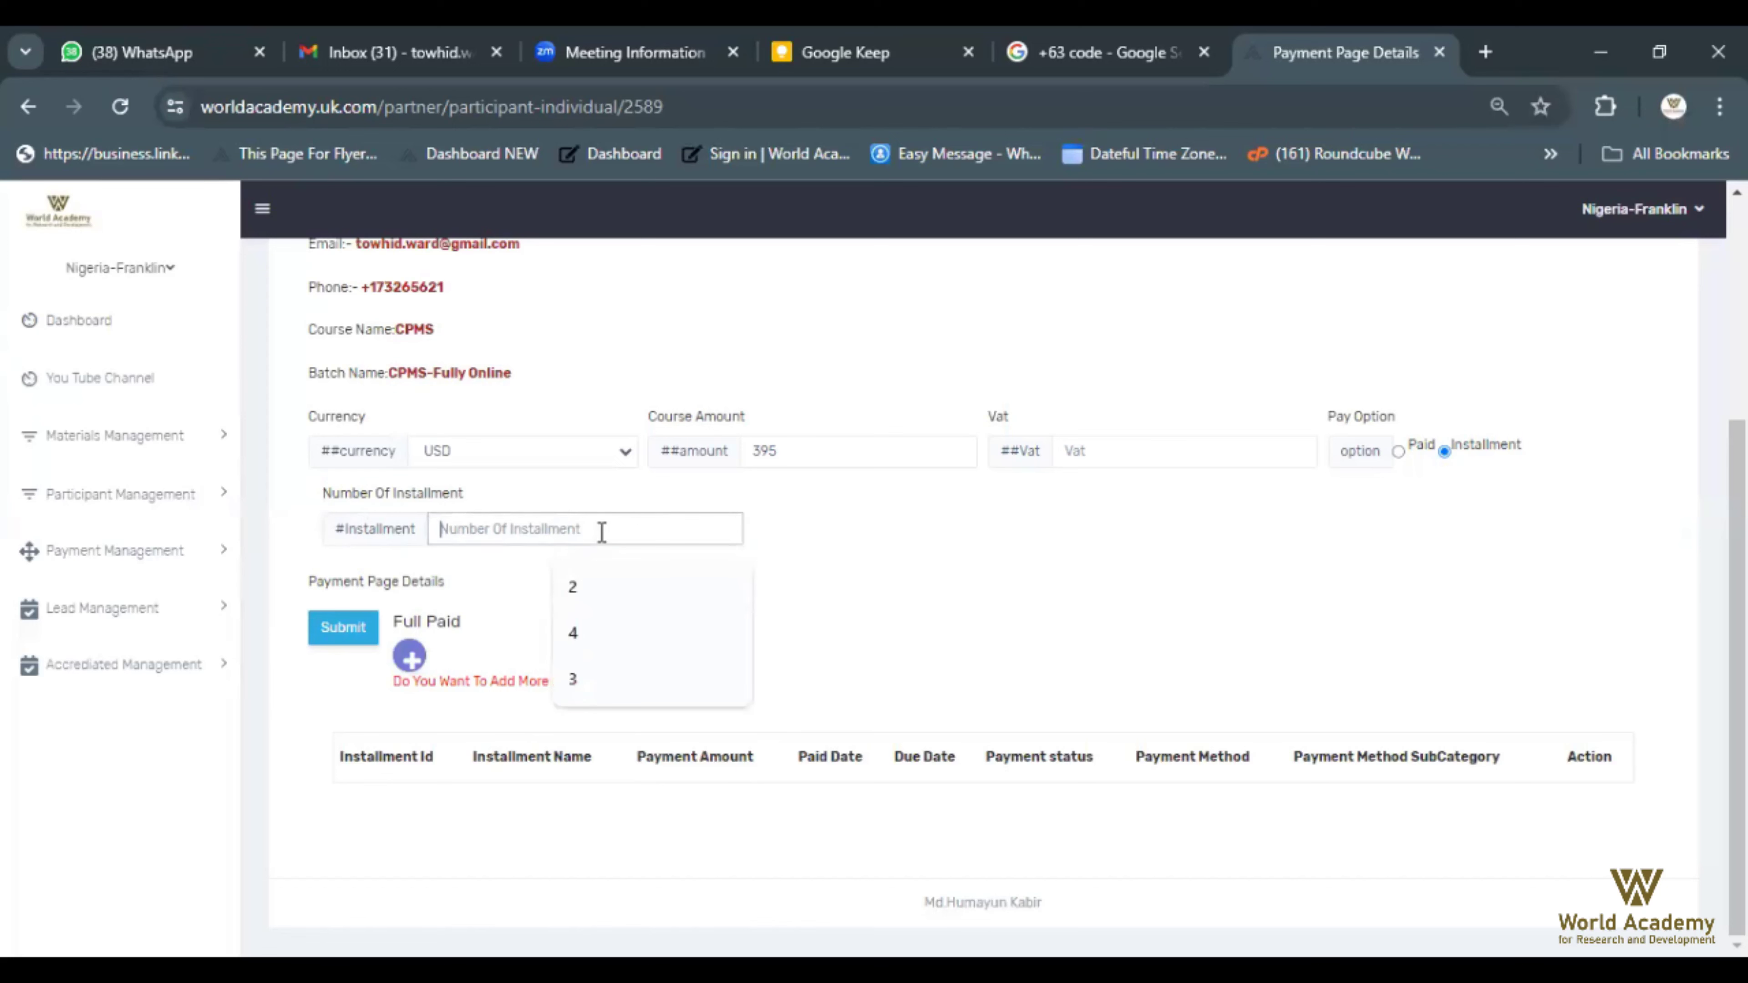
text(2)
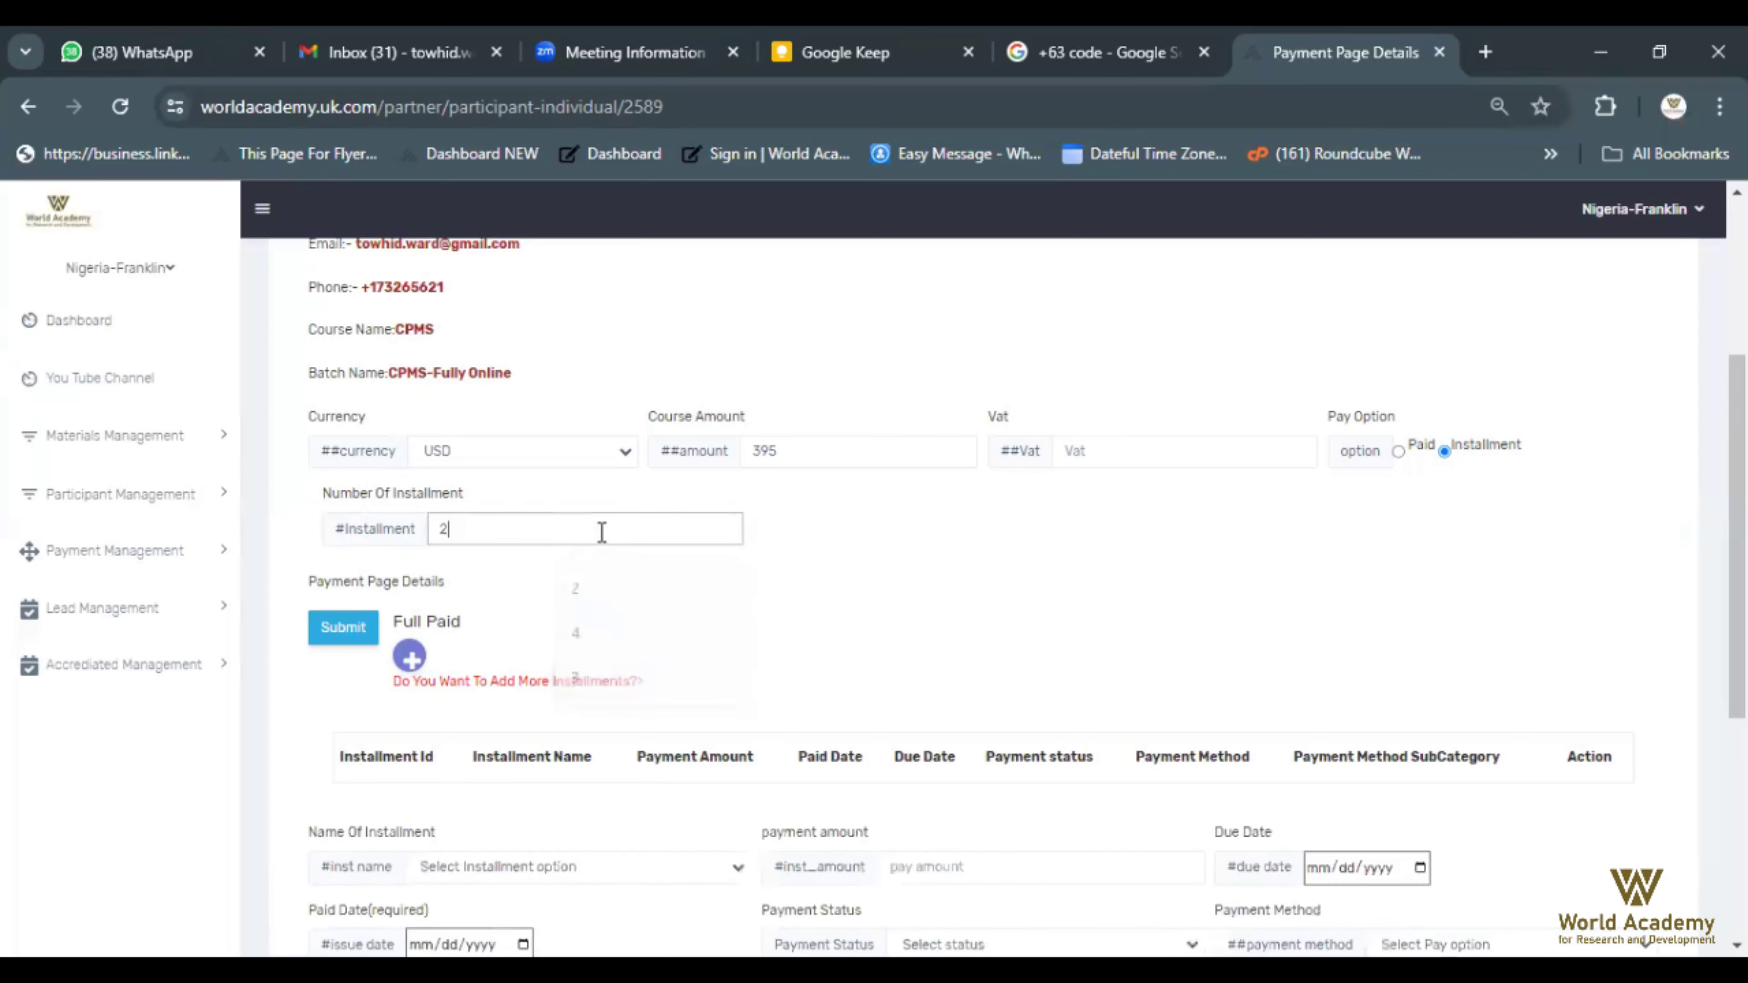
scroll(601, 532, down, 1)
scroll(601, 532, down, 6)
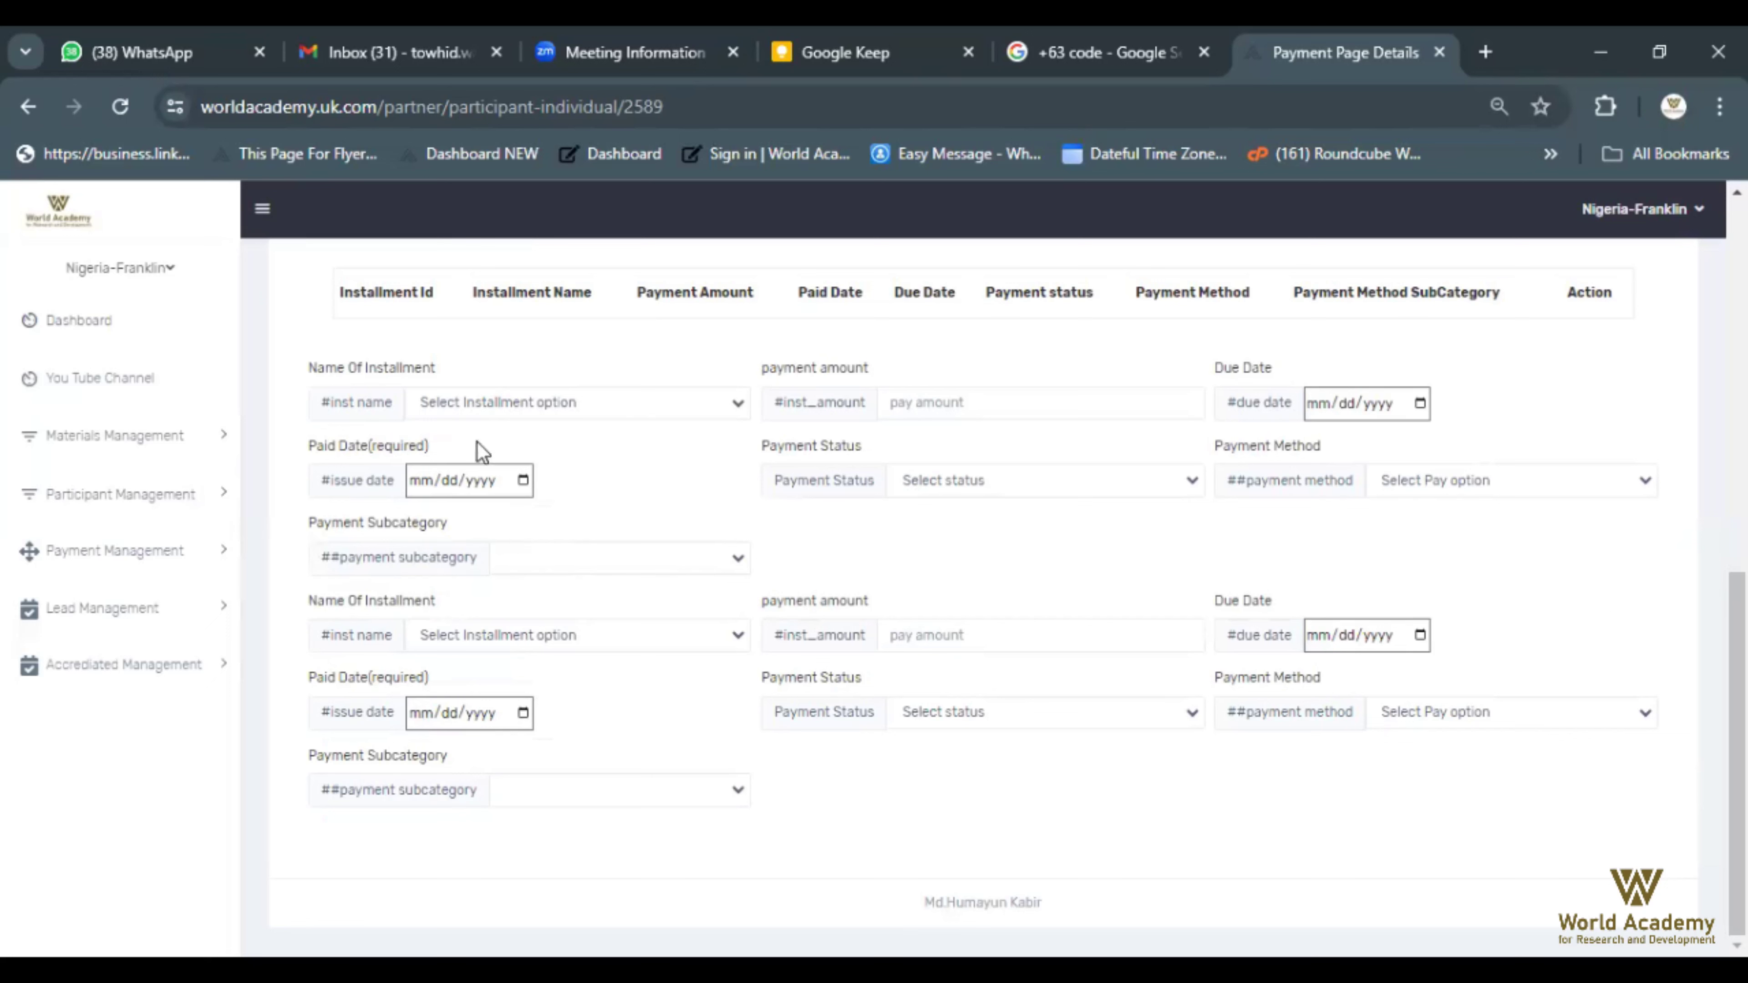
drag(311, 370, 454, 370)
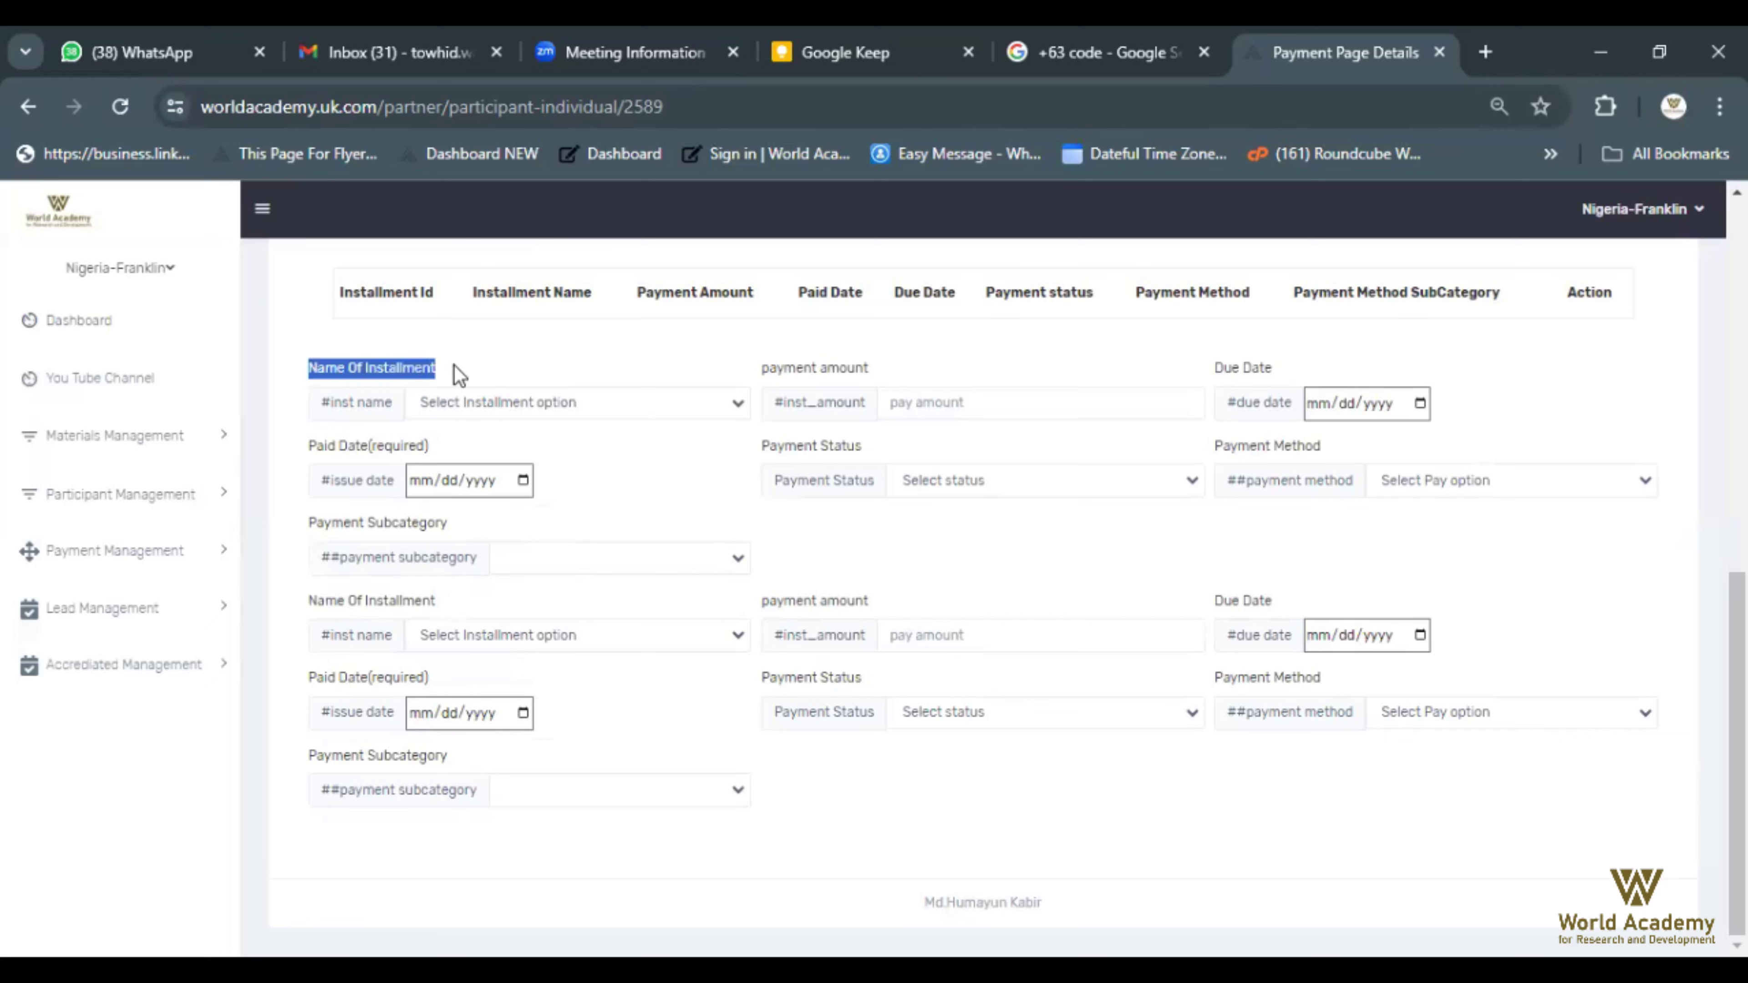
drag(307, 602, 460, 604)
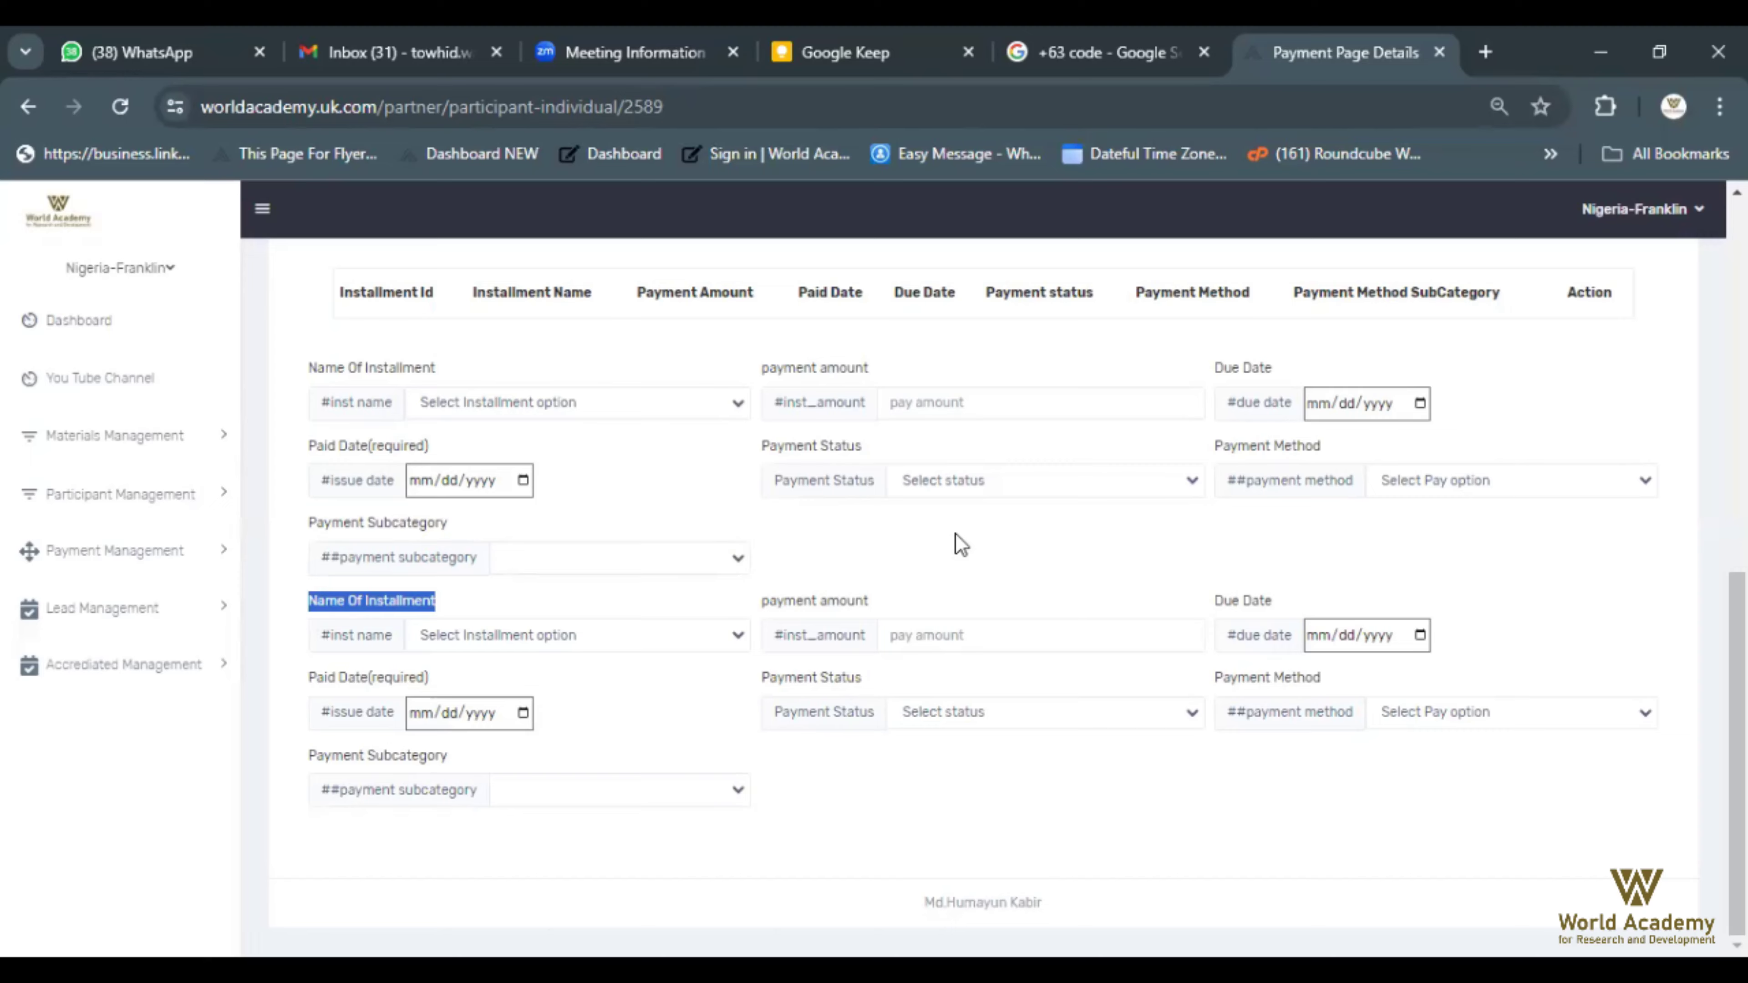
scroll(955, 534, up, 2)
scroll(804, 500, up, 4)
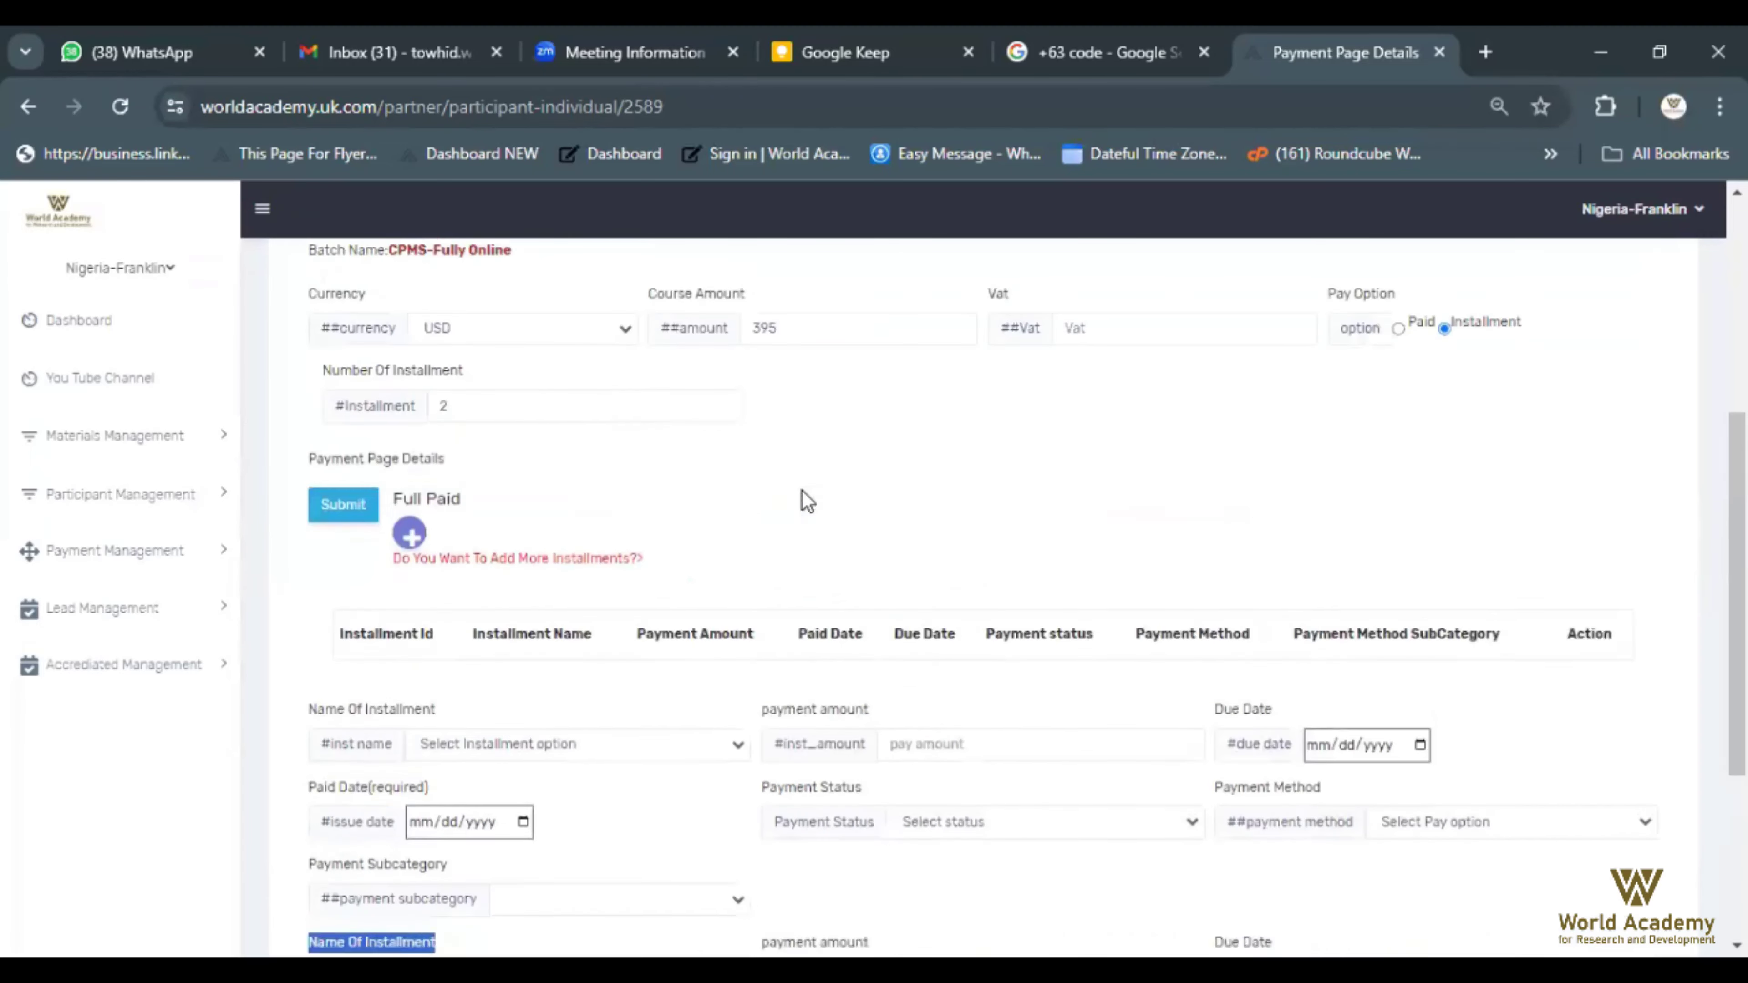
scroll(640, 453, down, 6)
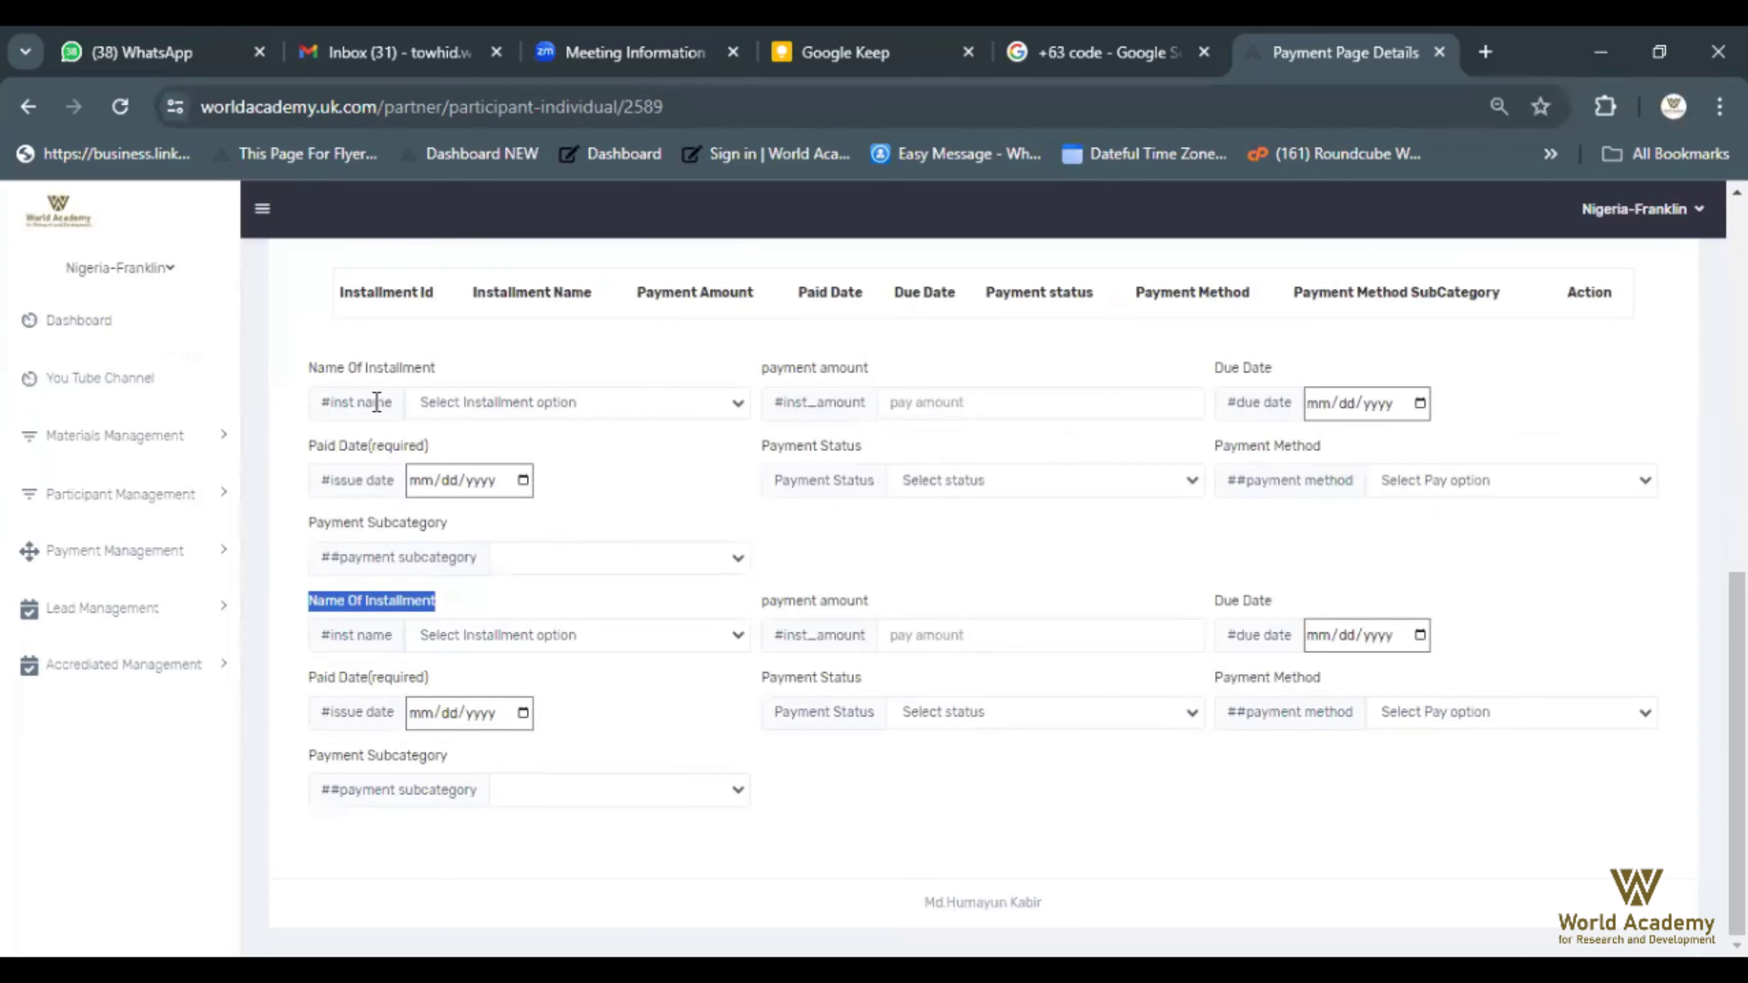
Name the first block First Installment with an amount of 195
click(734, 405)
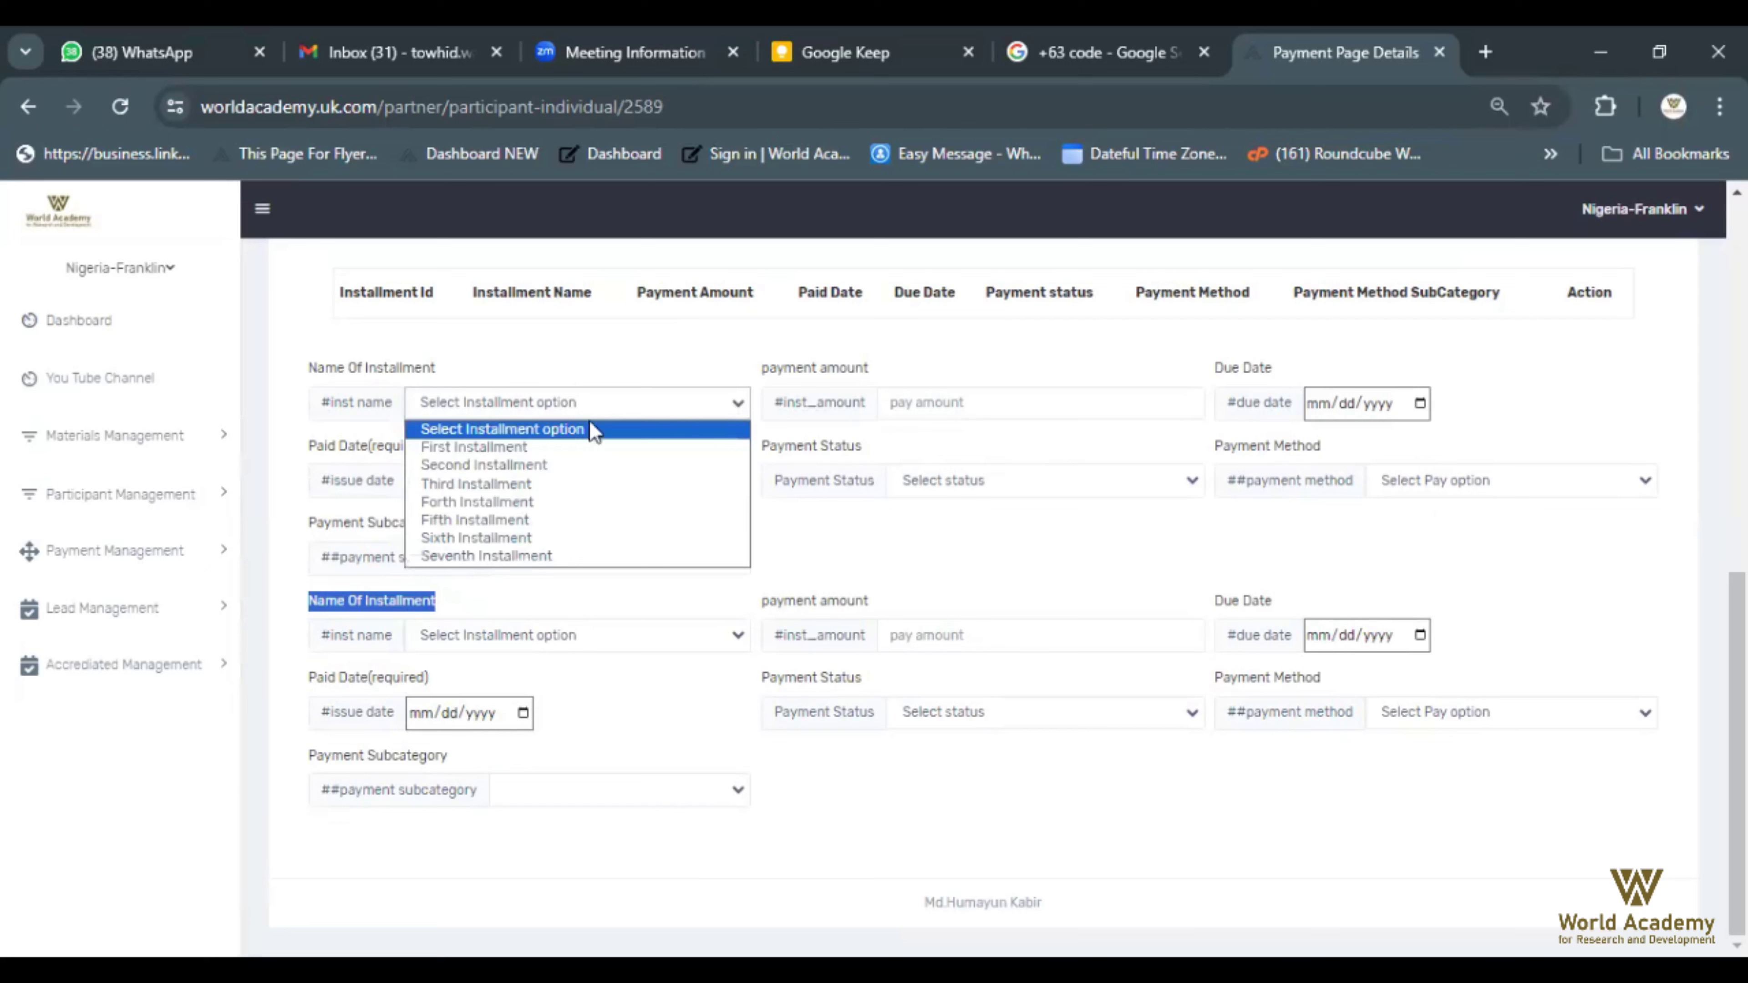
click(492, 447)
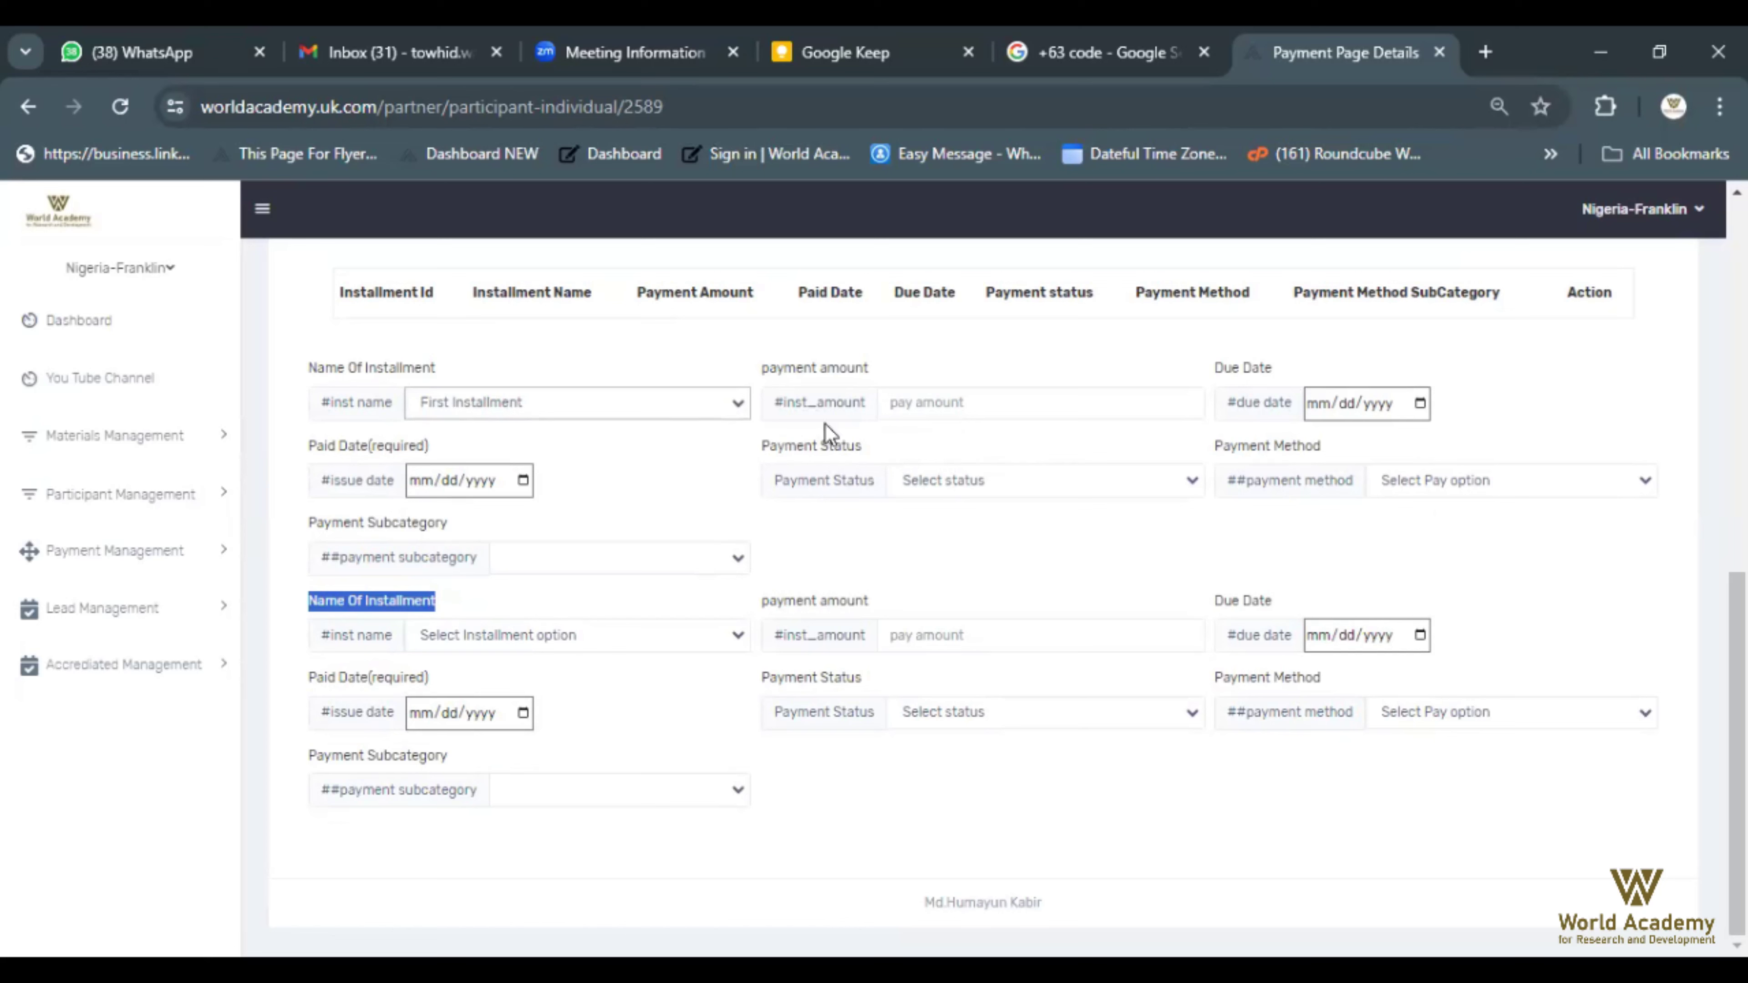
click(939, 412)
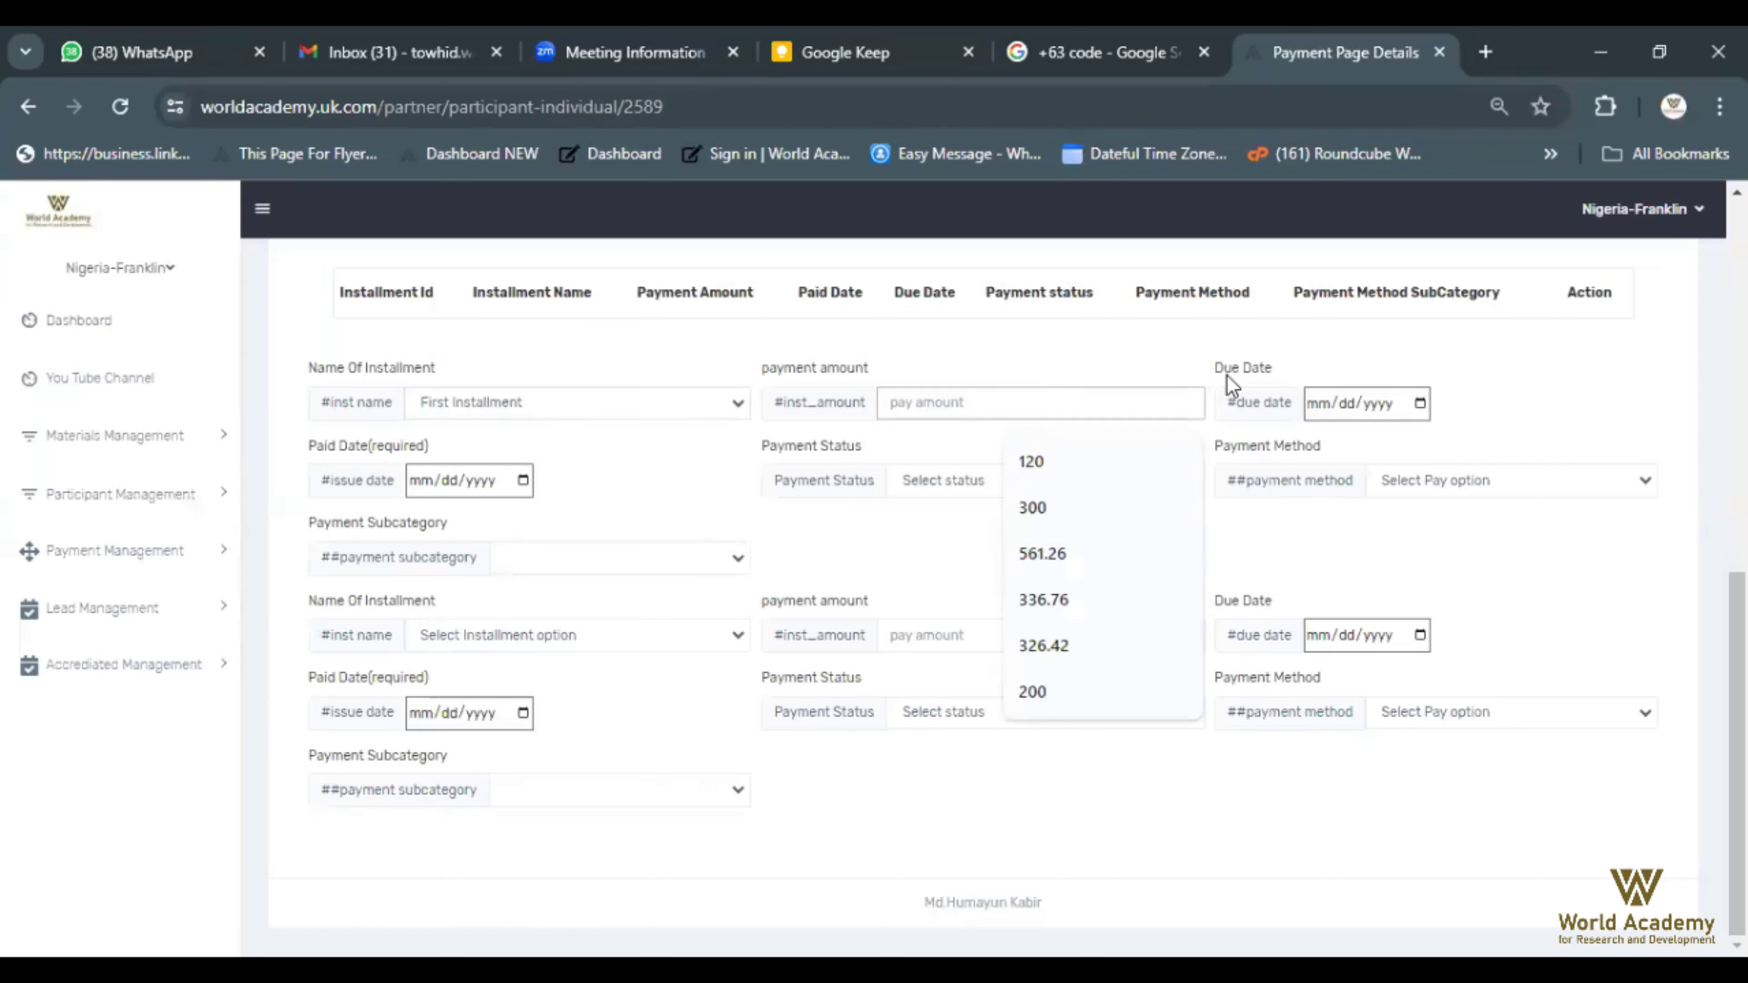
text(19)
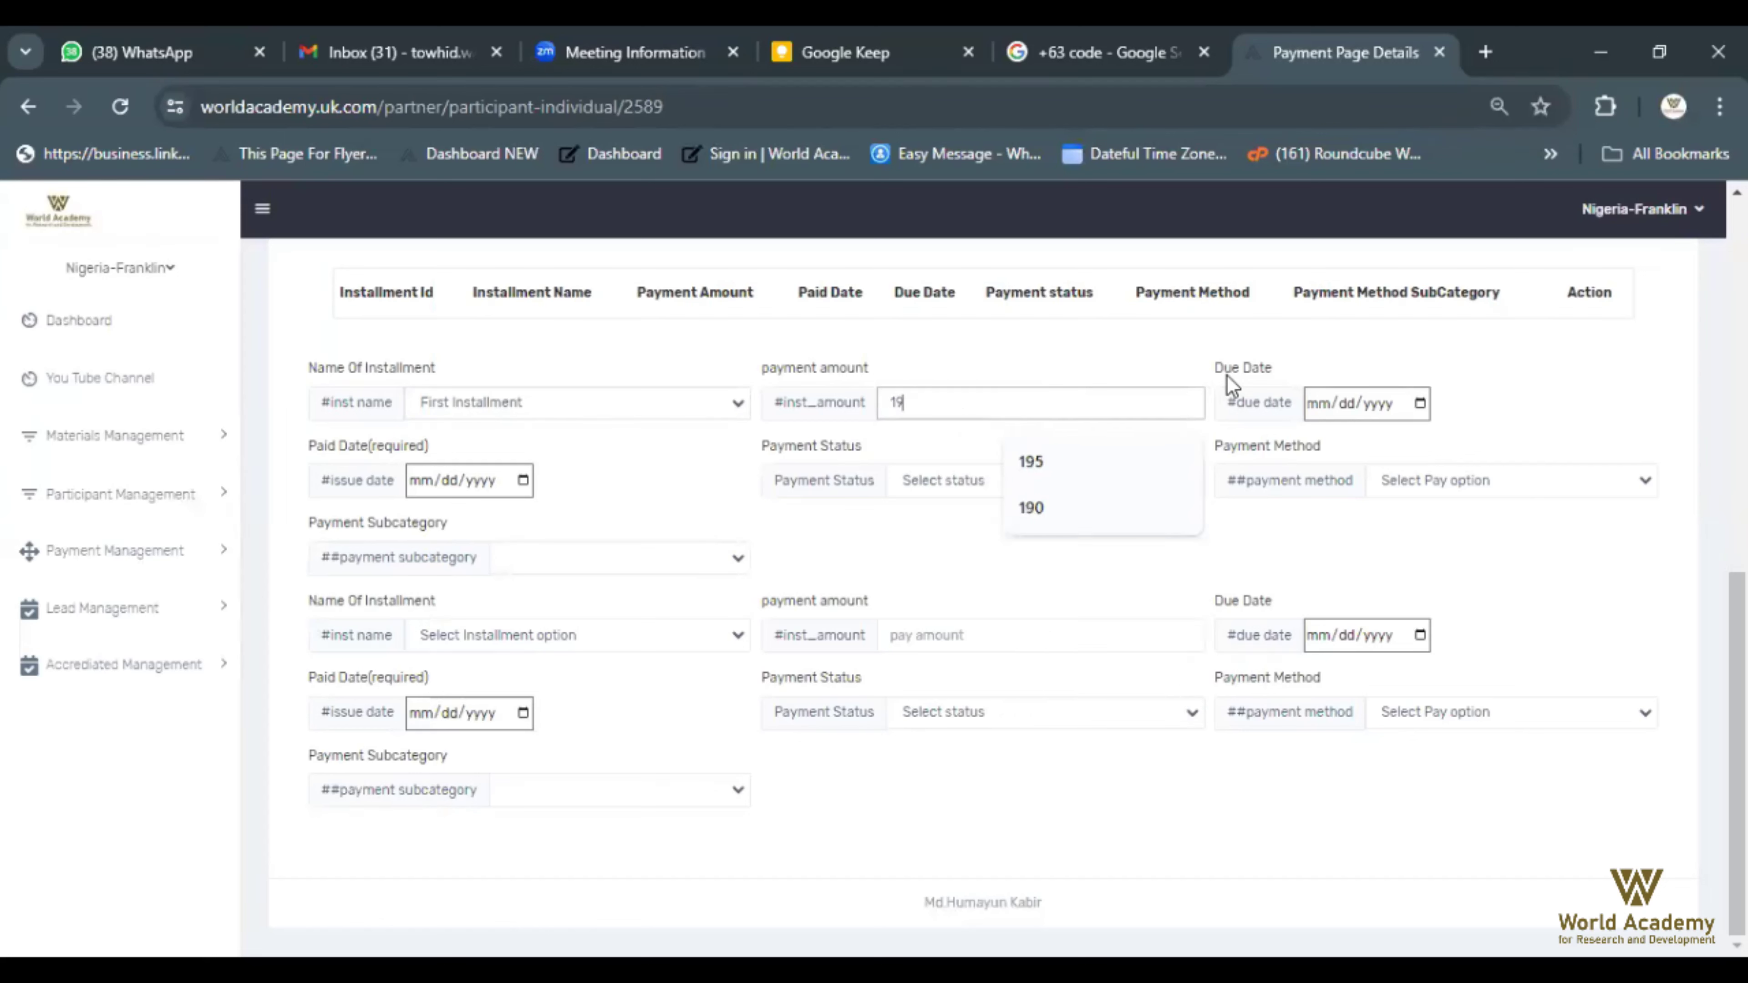
text(5)
Set the first installment's due date to 06/15/2024 and paid date to 06/16/2024
click(1420, 406)
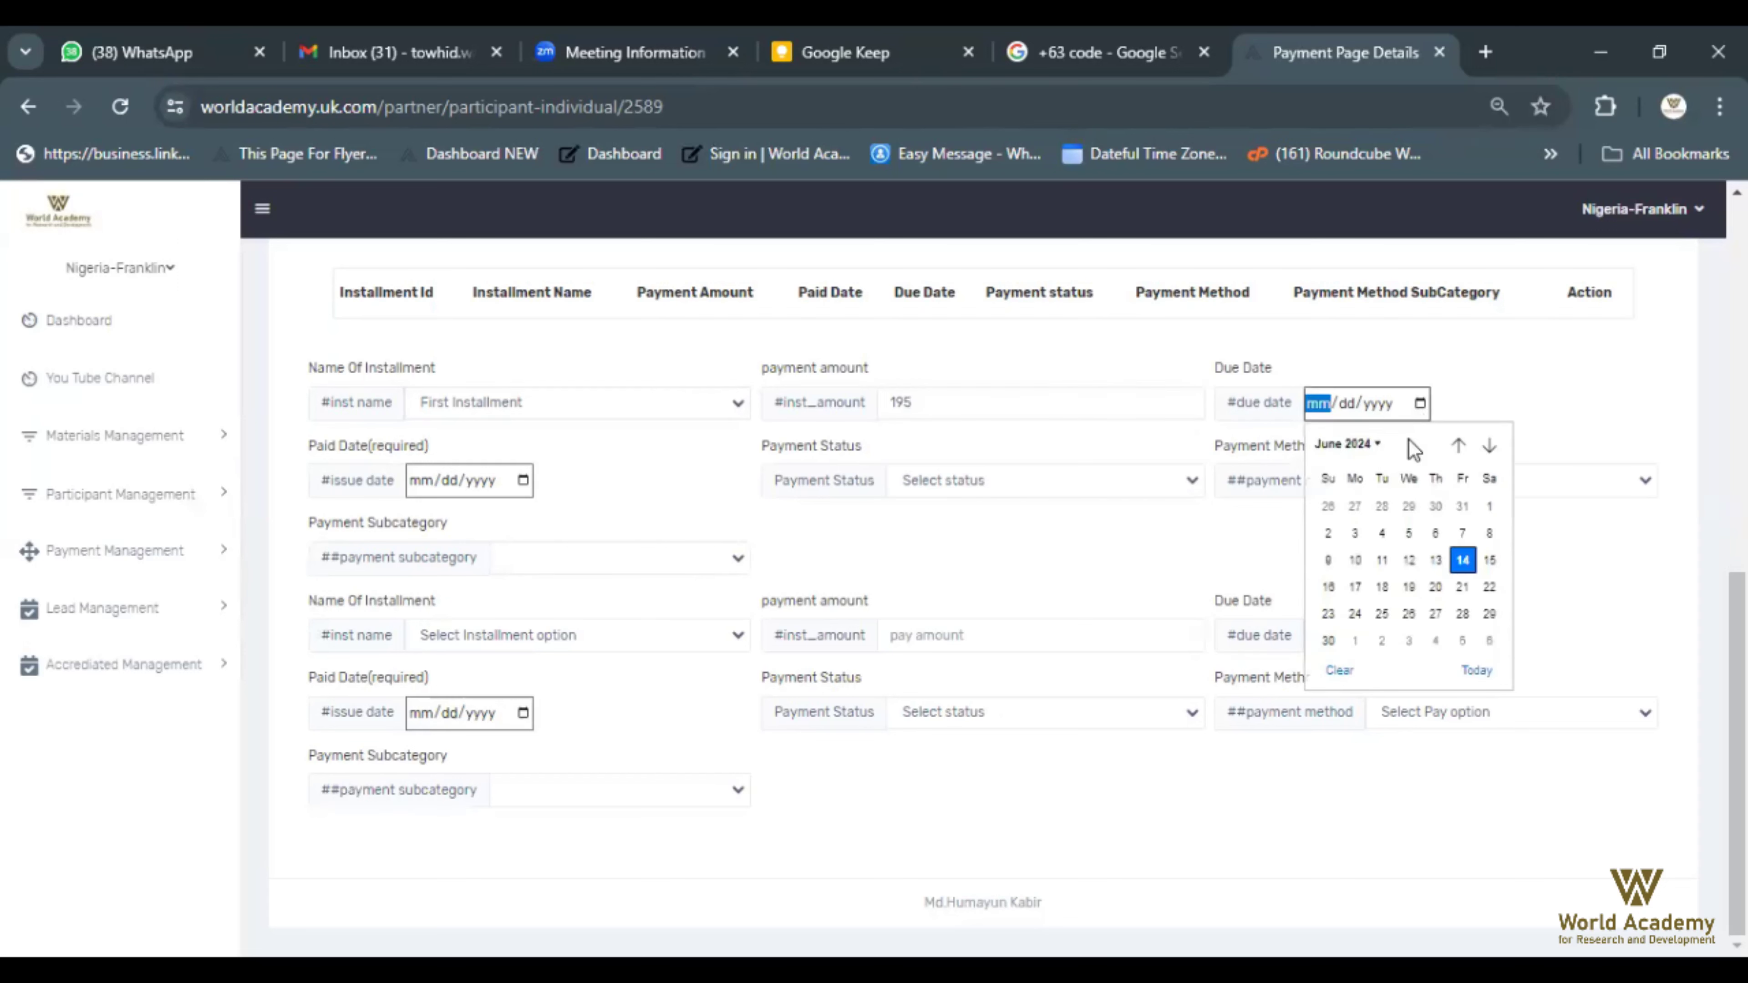
click(1489, 561)
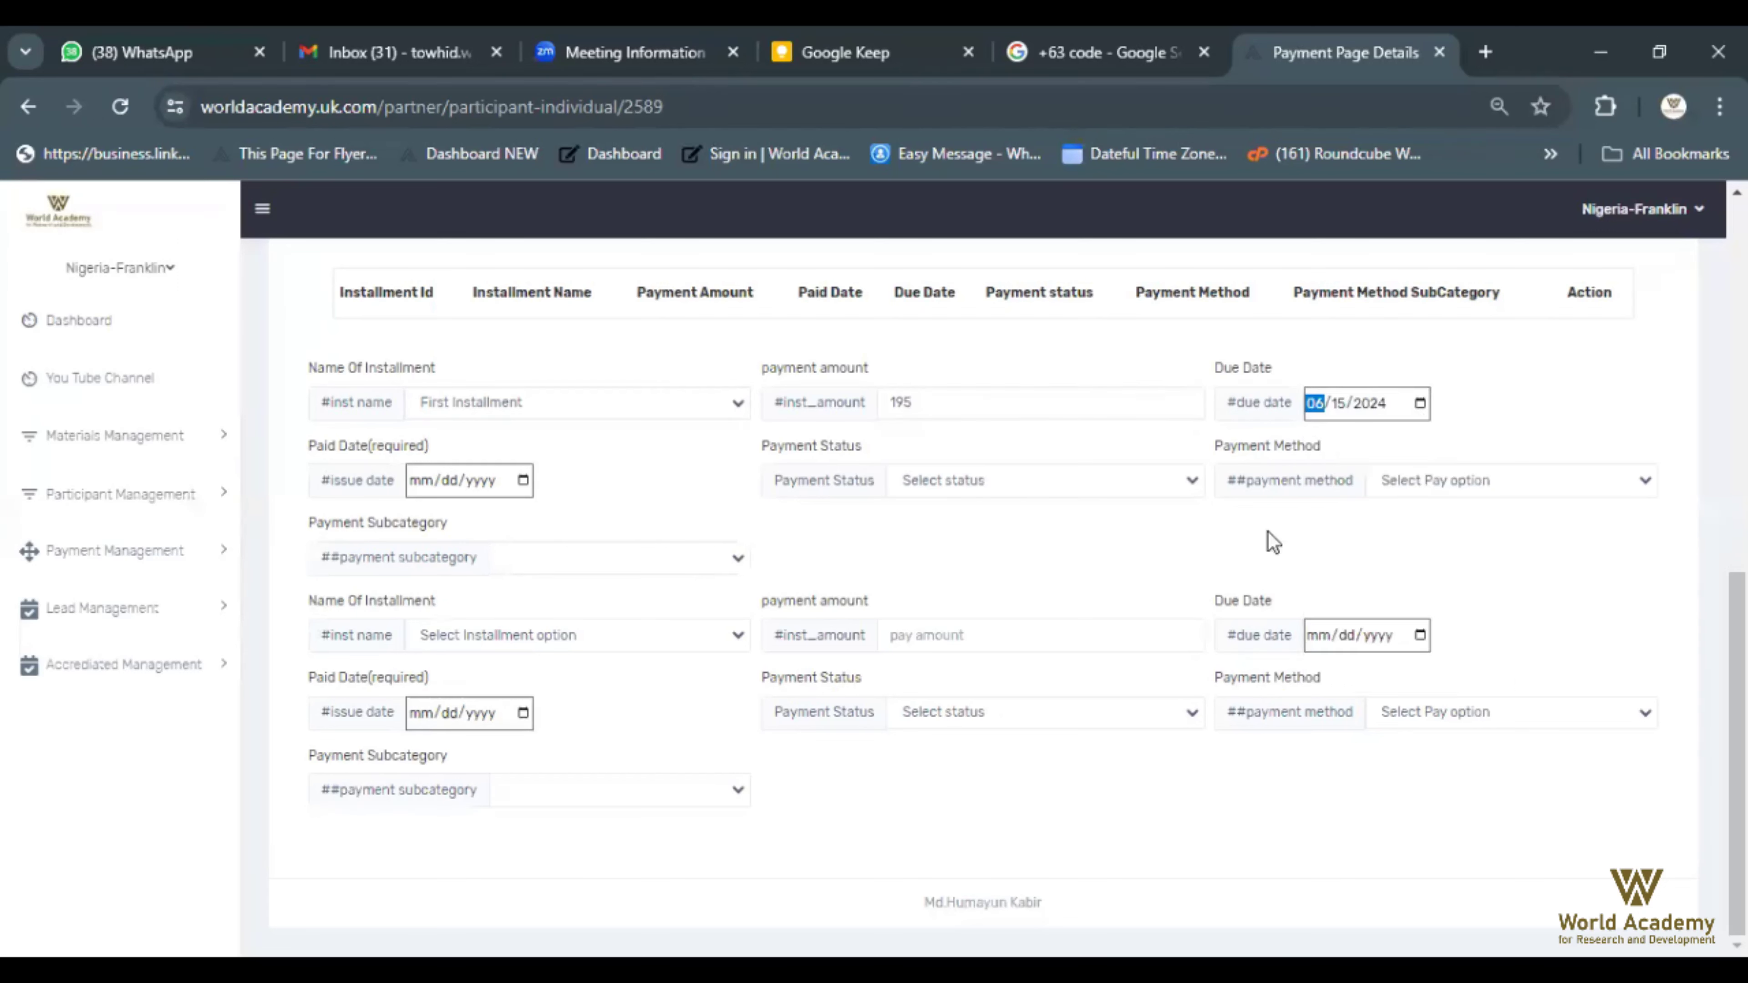
click(523, 480)
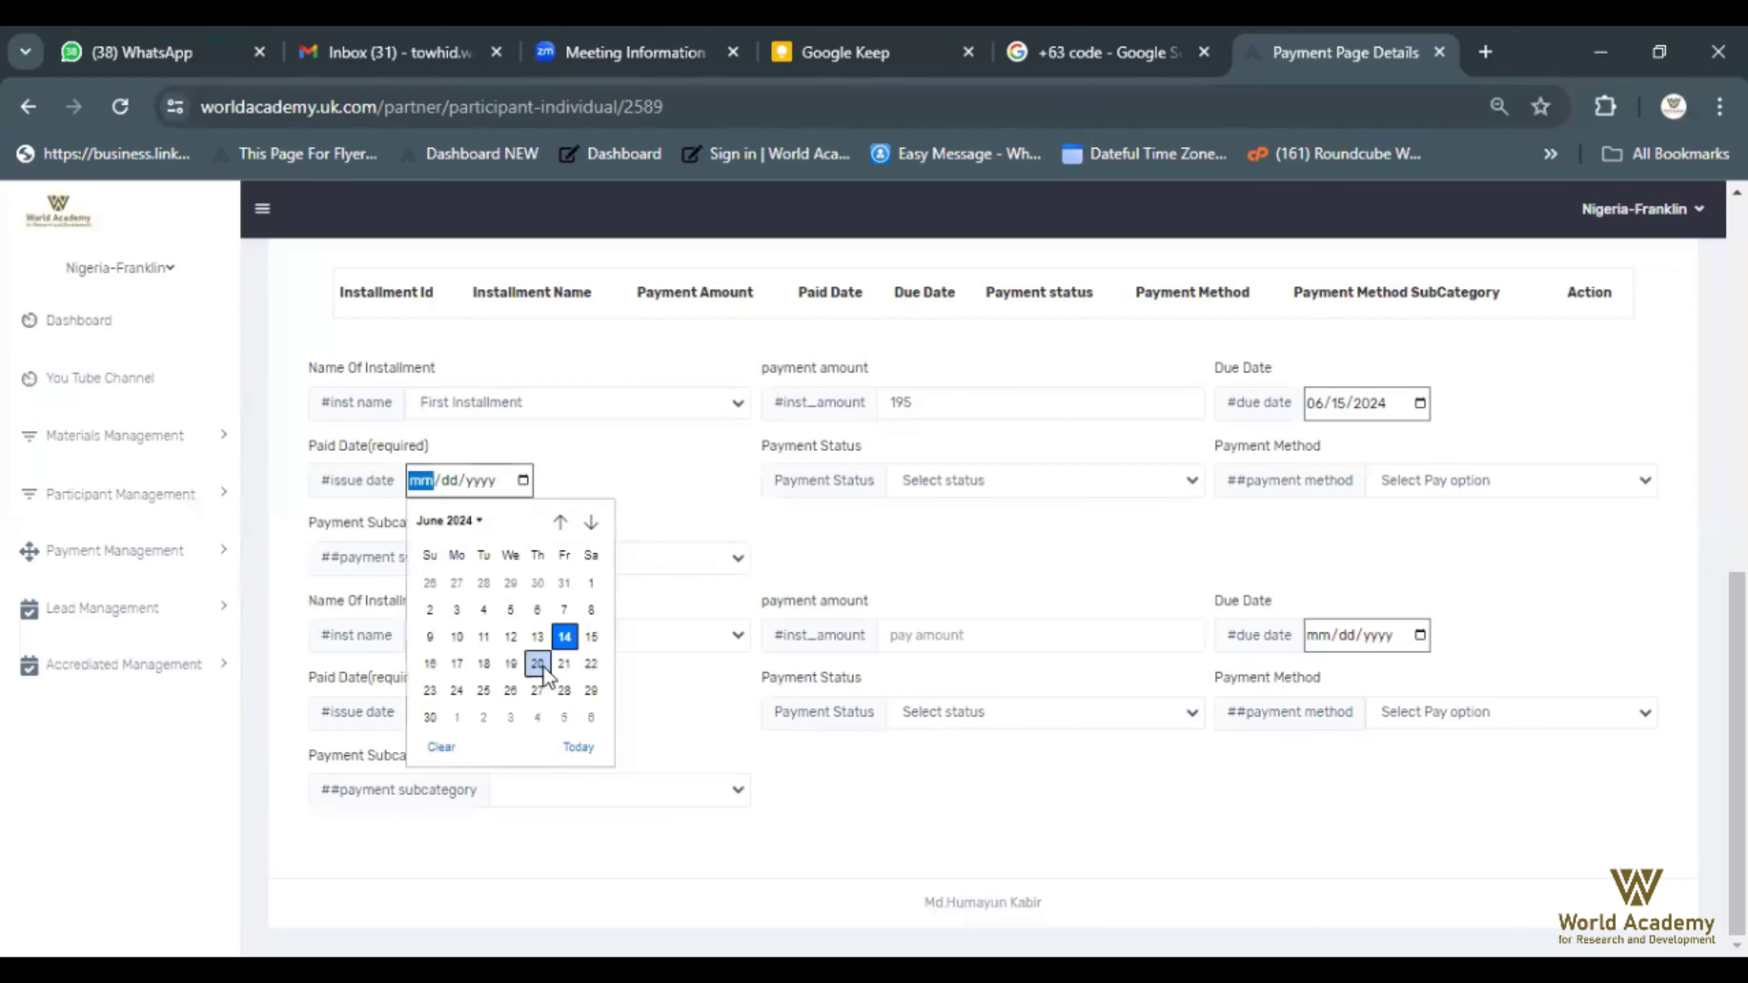
click(430, 664)
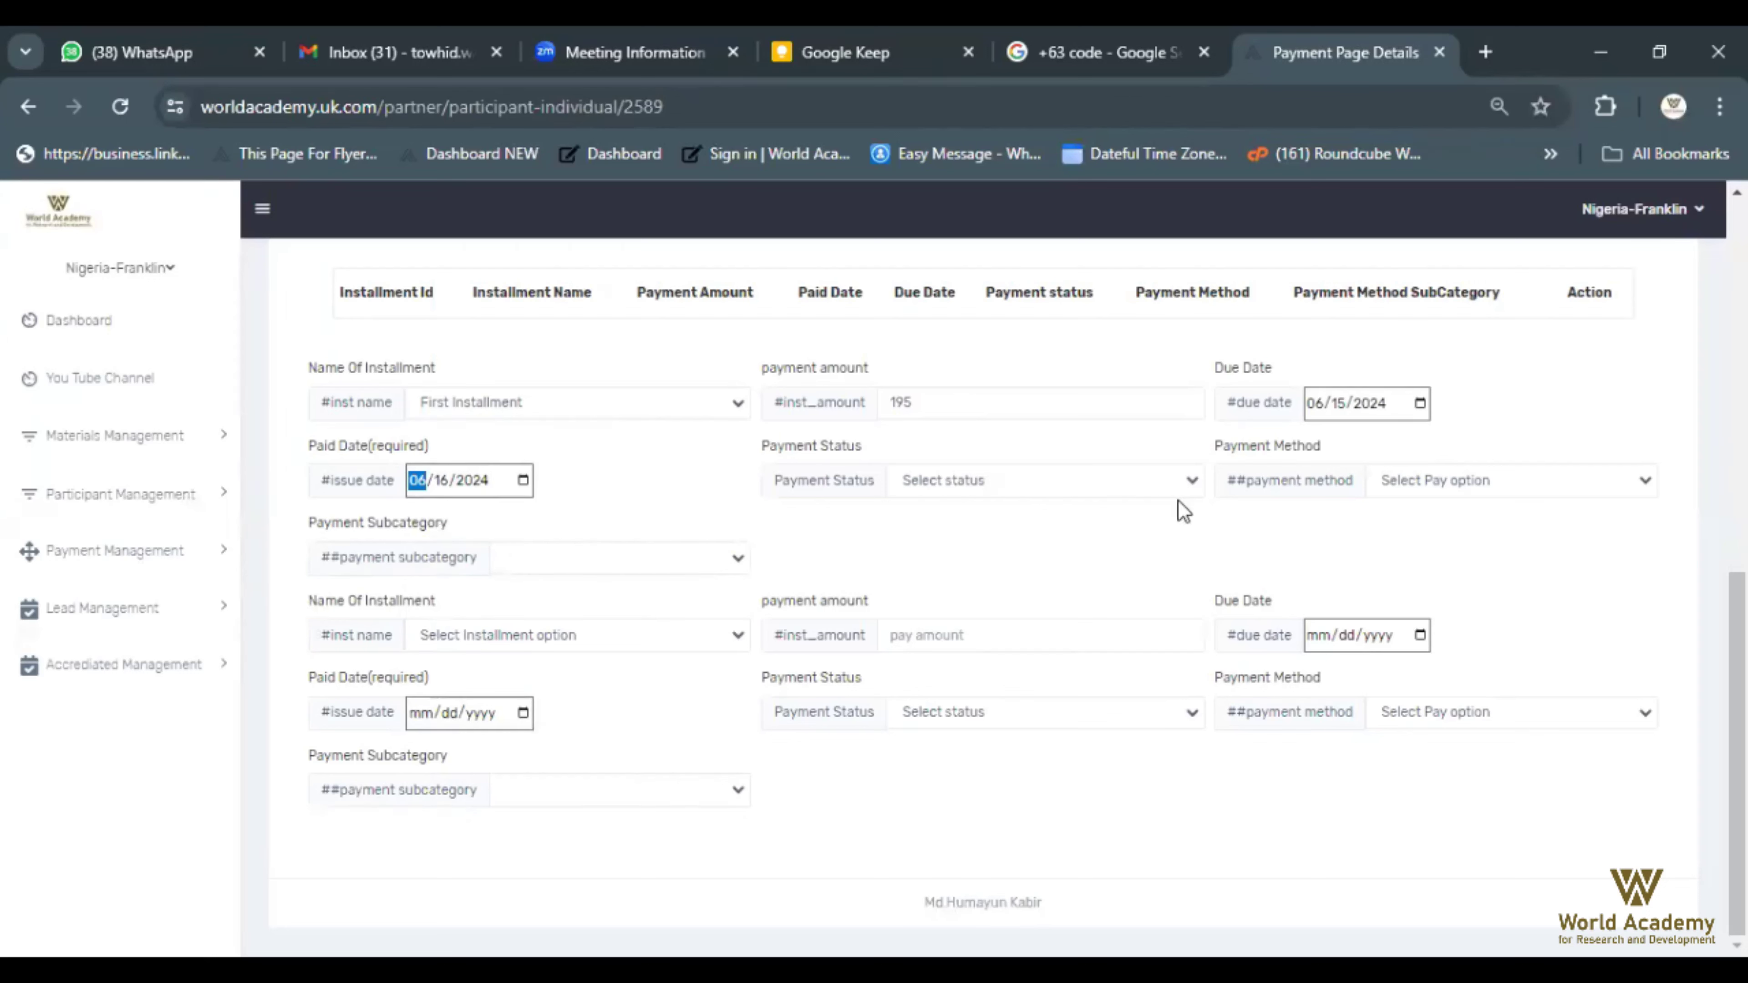
Mark the first installment as paid with payment method Bank, also Bank for row two
click(1194, 485)
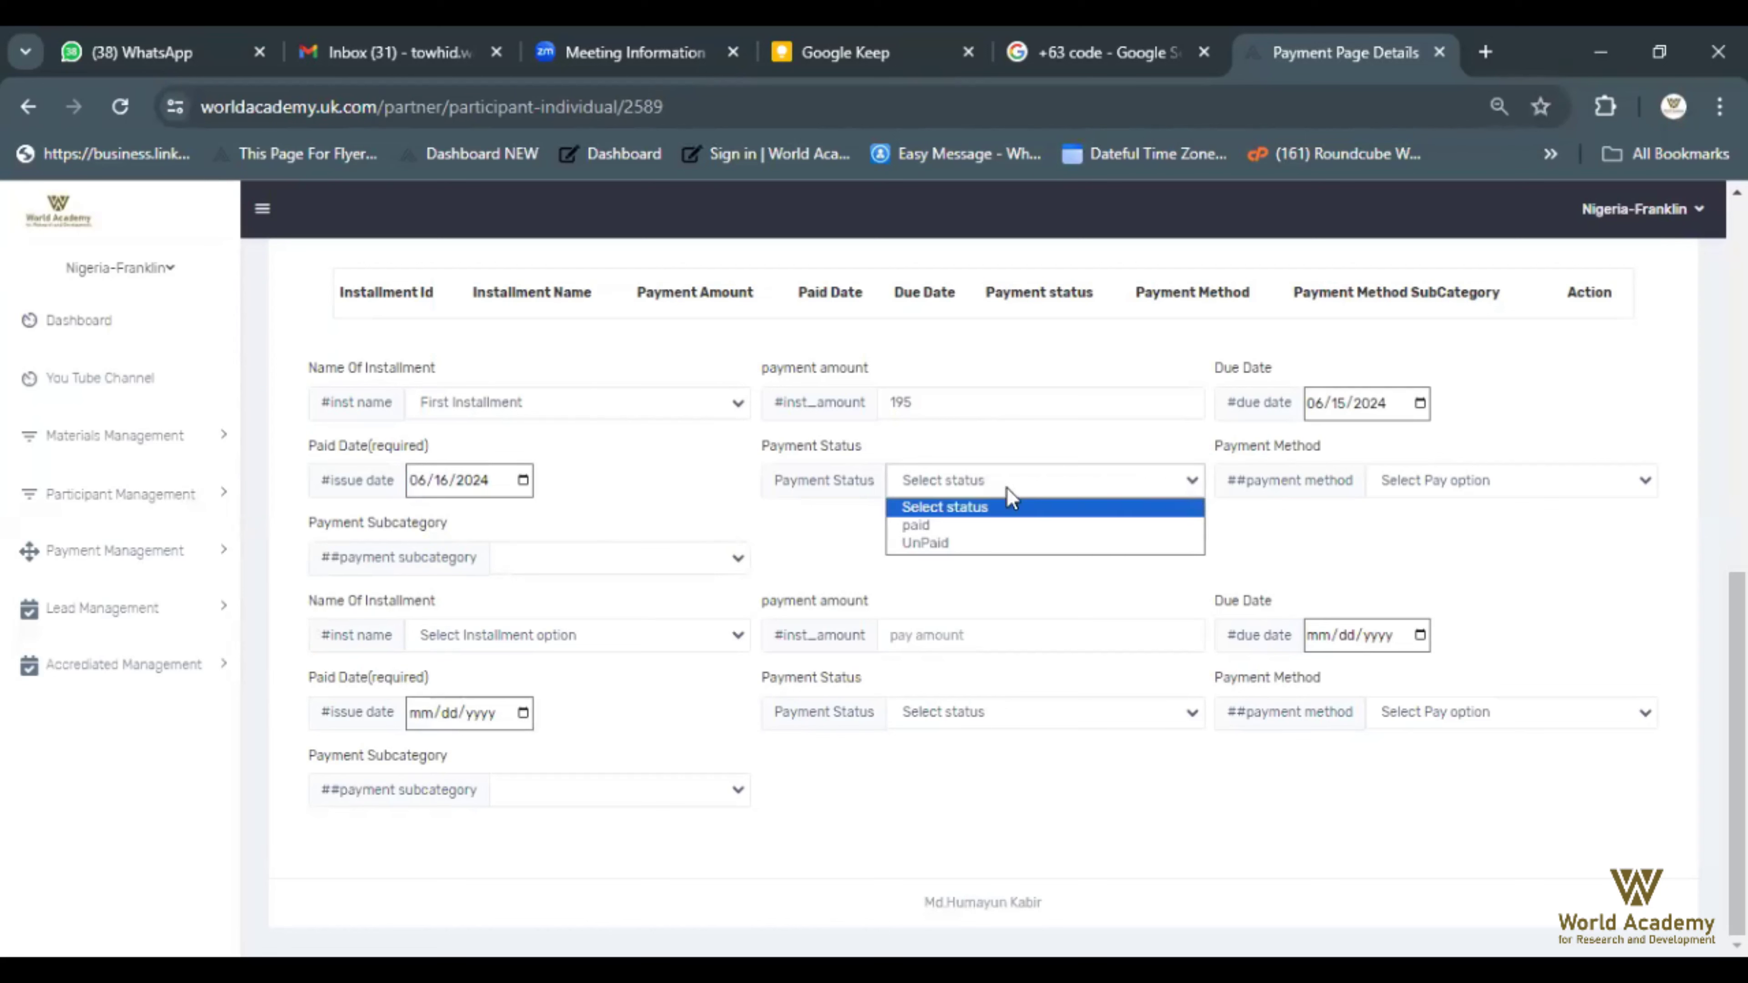
click(911, 526)
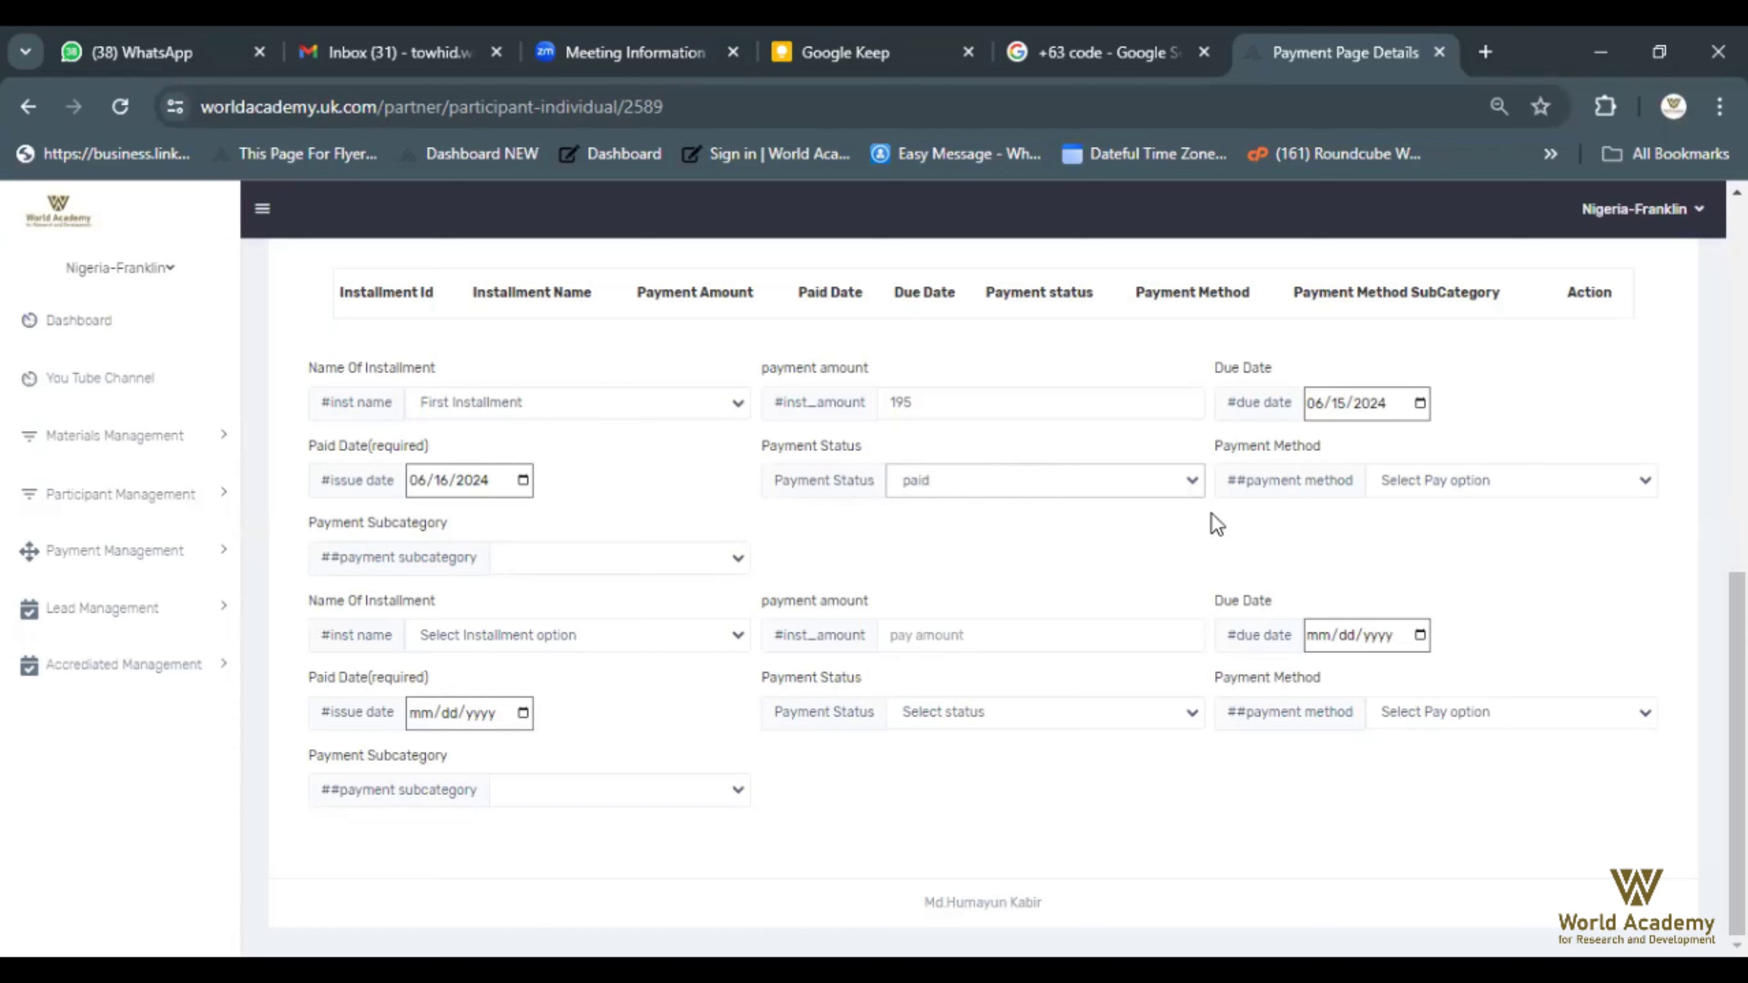
click(1644, 482)
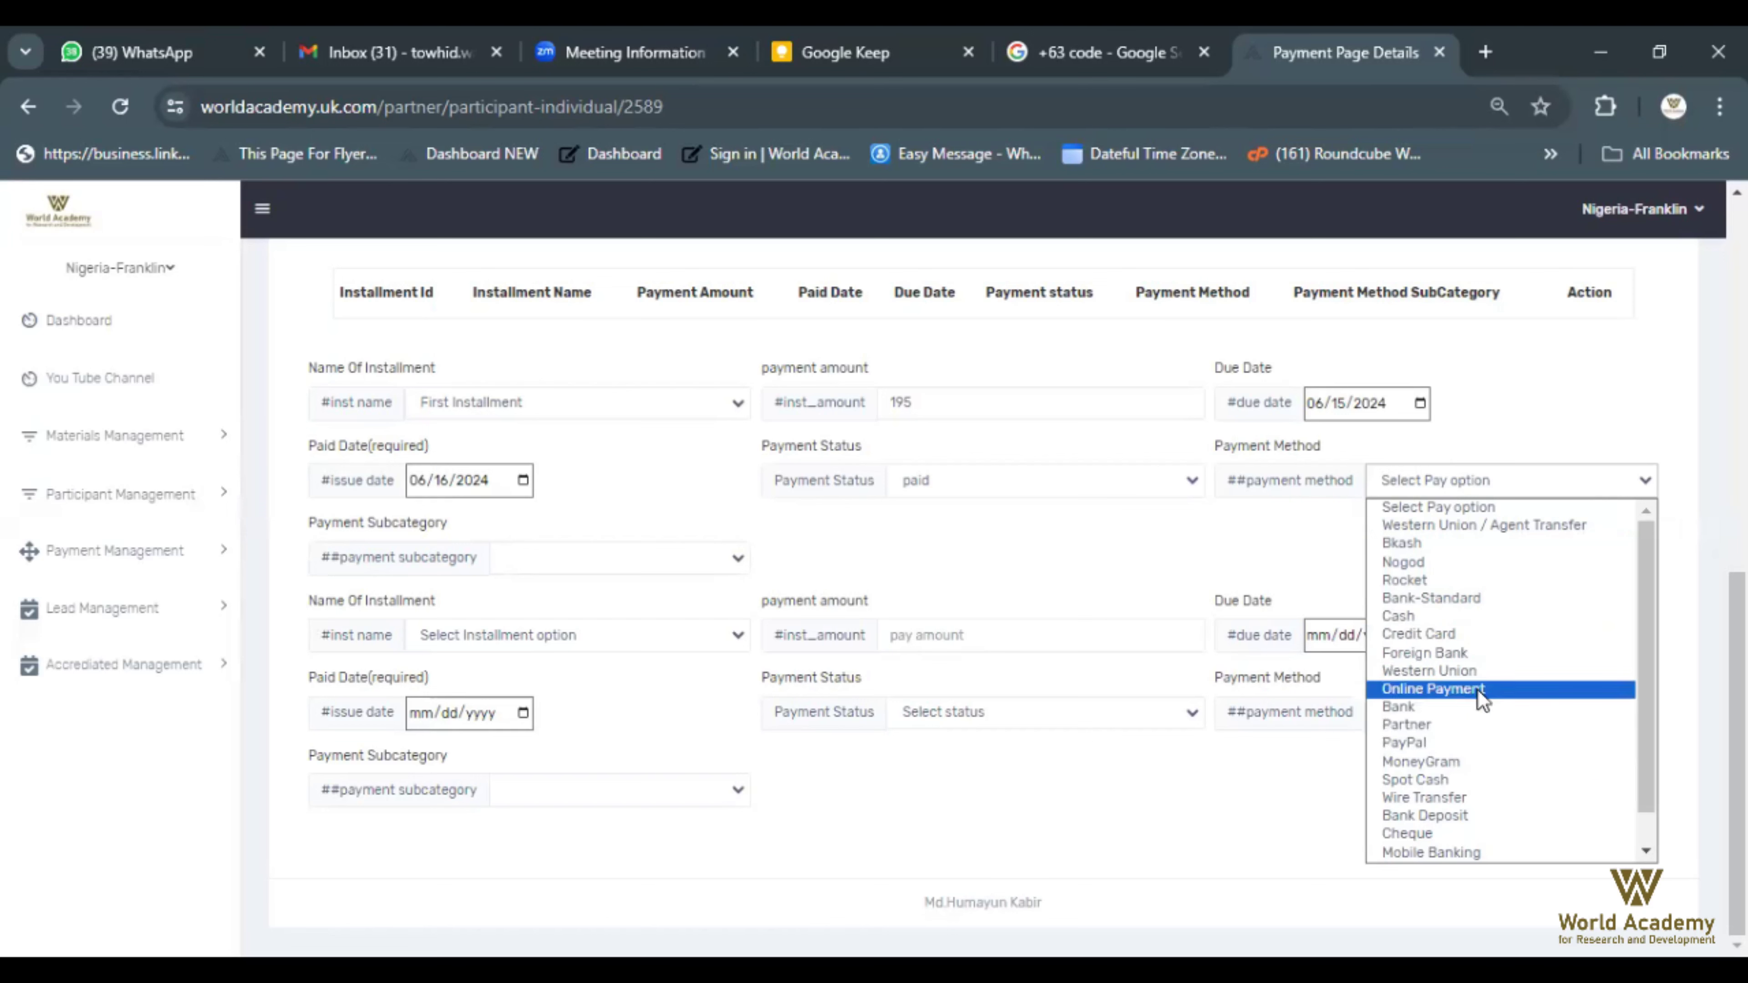
click(1413, 704)
click(1413, 704)
click(1408, 539)
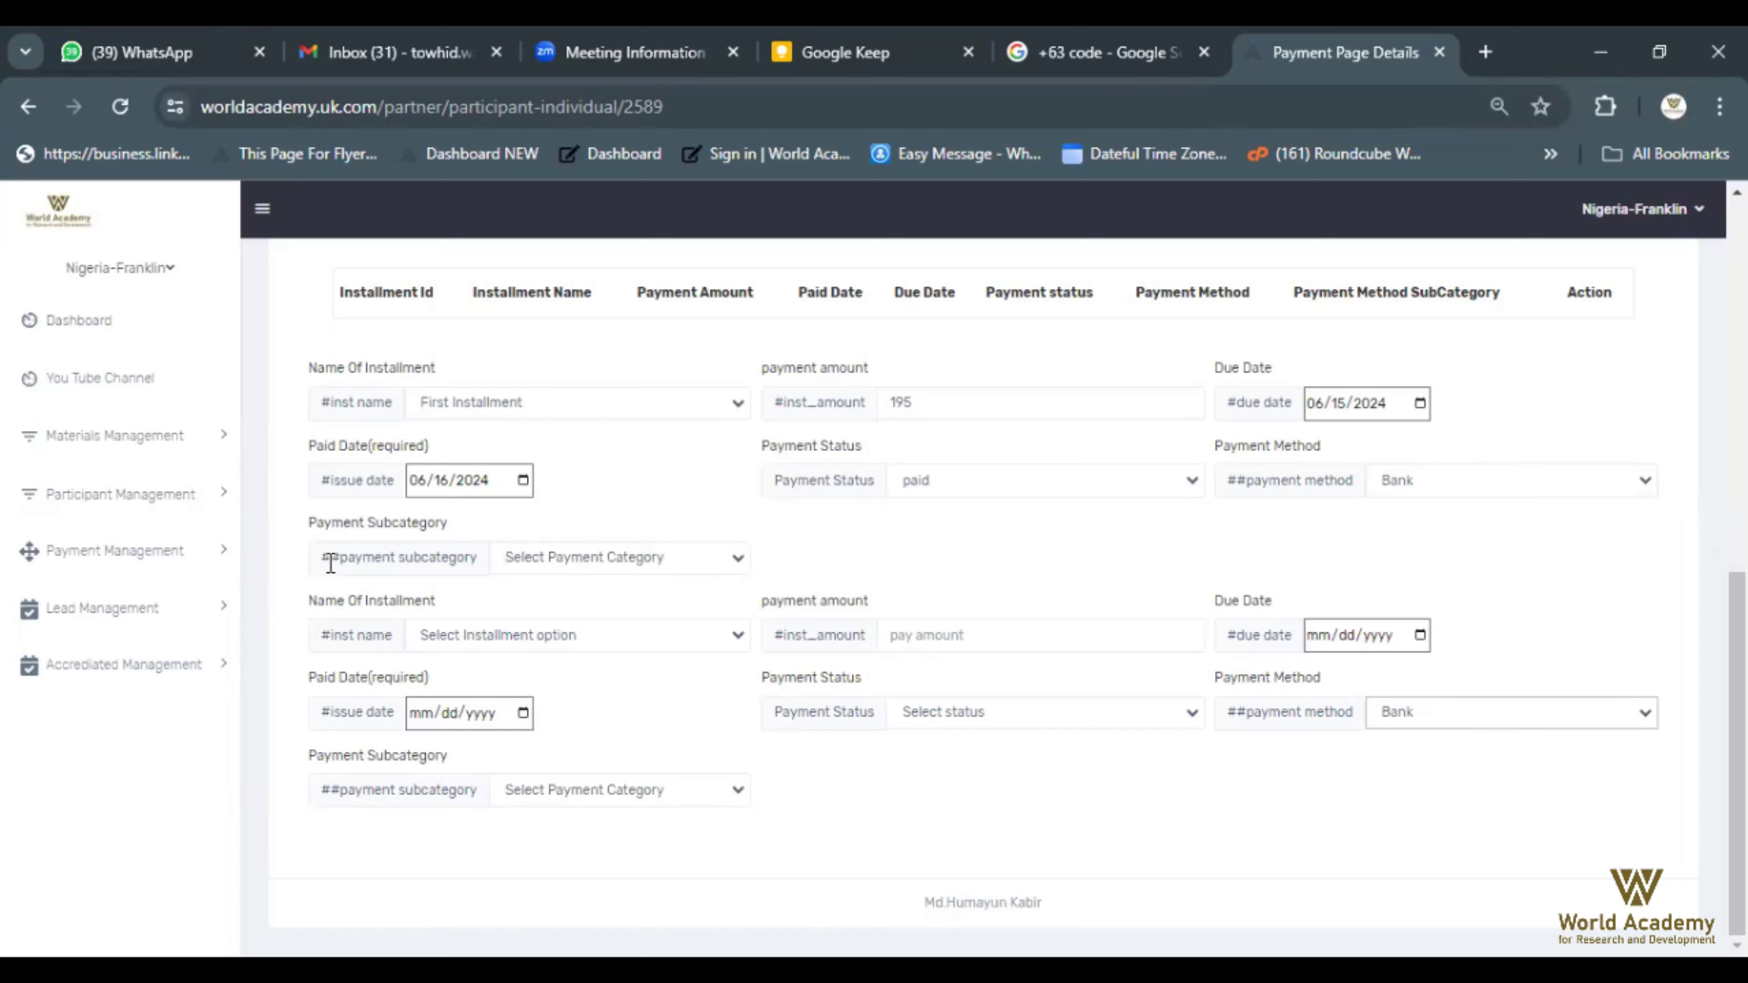
Check the Payment Subcategory options and leave the field unset
click(740, 559)
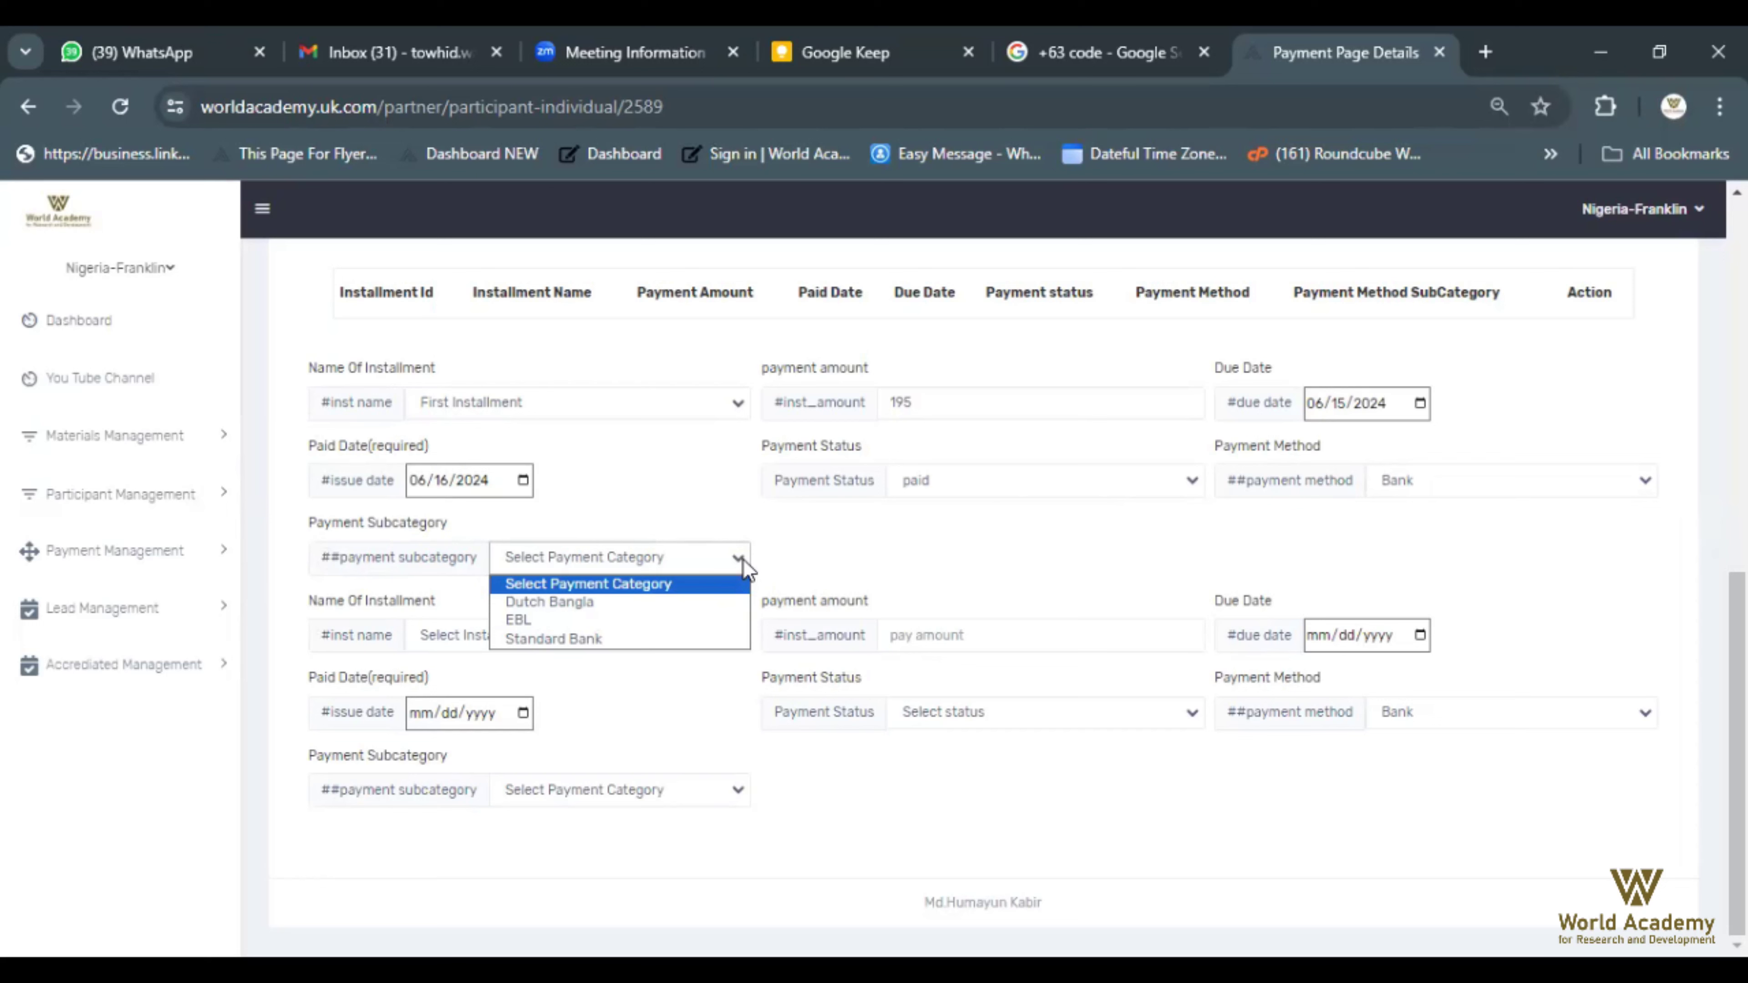
click(1006, 554)
click(1006, 555)
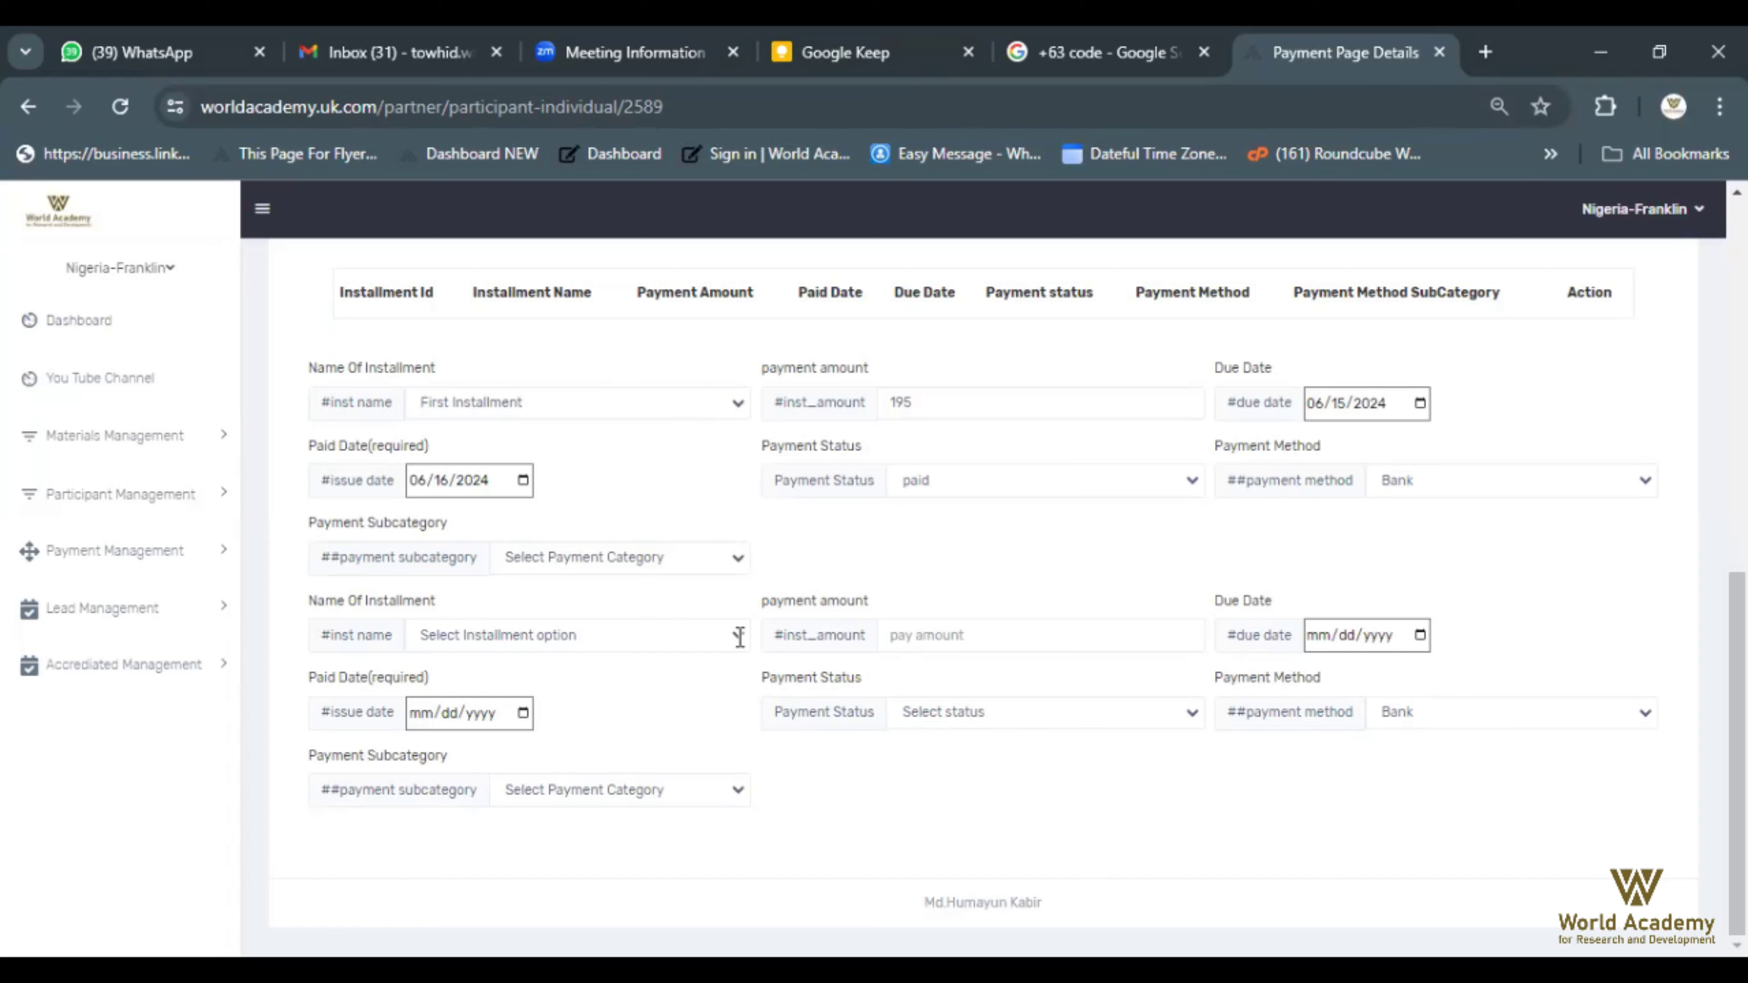
Name the second row Second Installment with a payment amount of 200
click(739, 637)
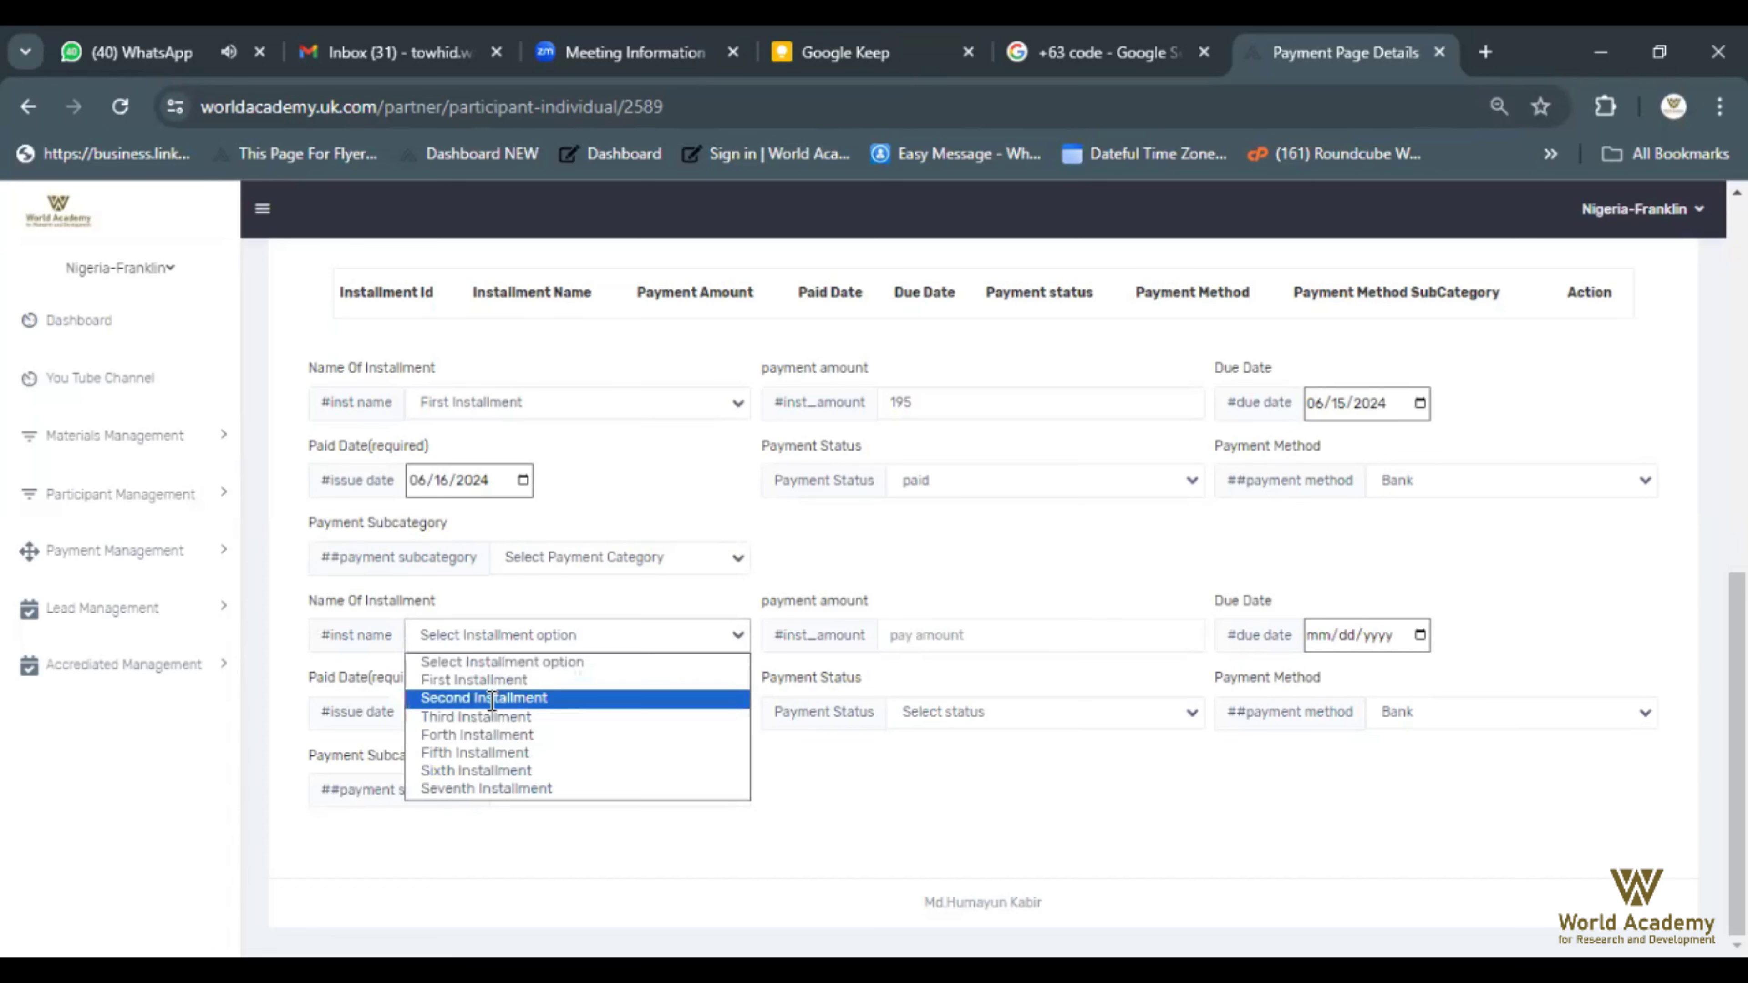
click(491, 699)
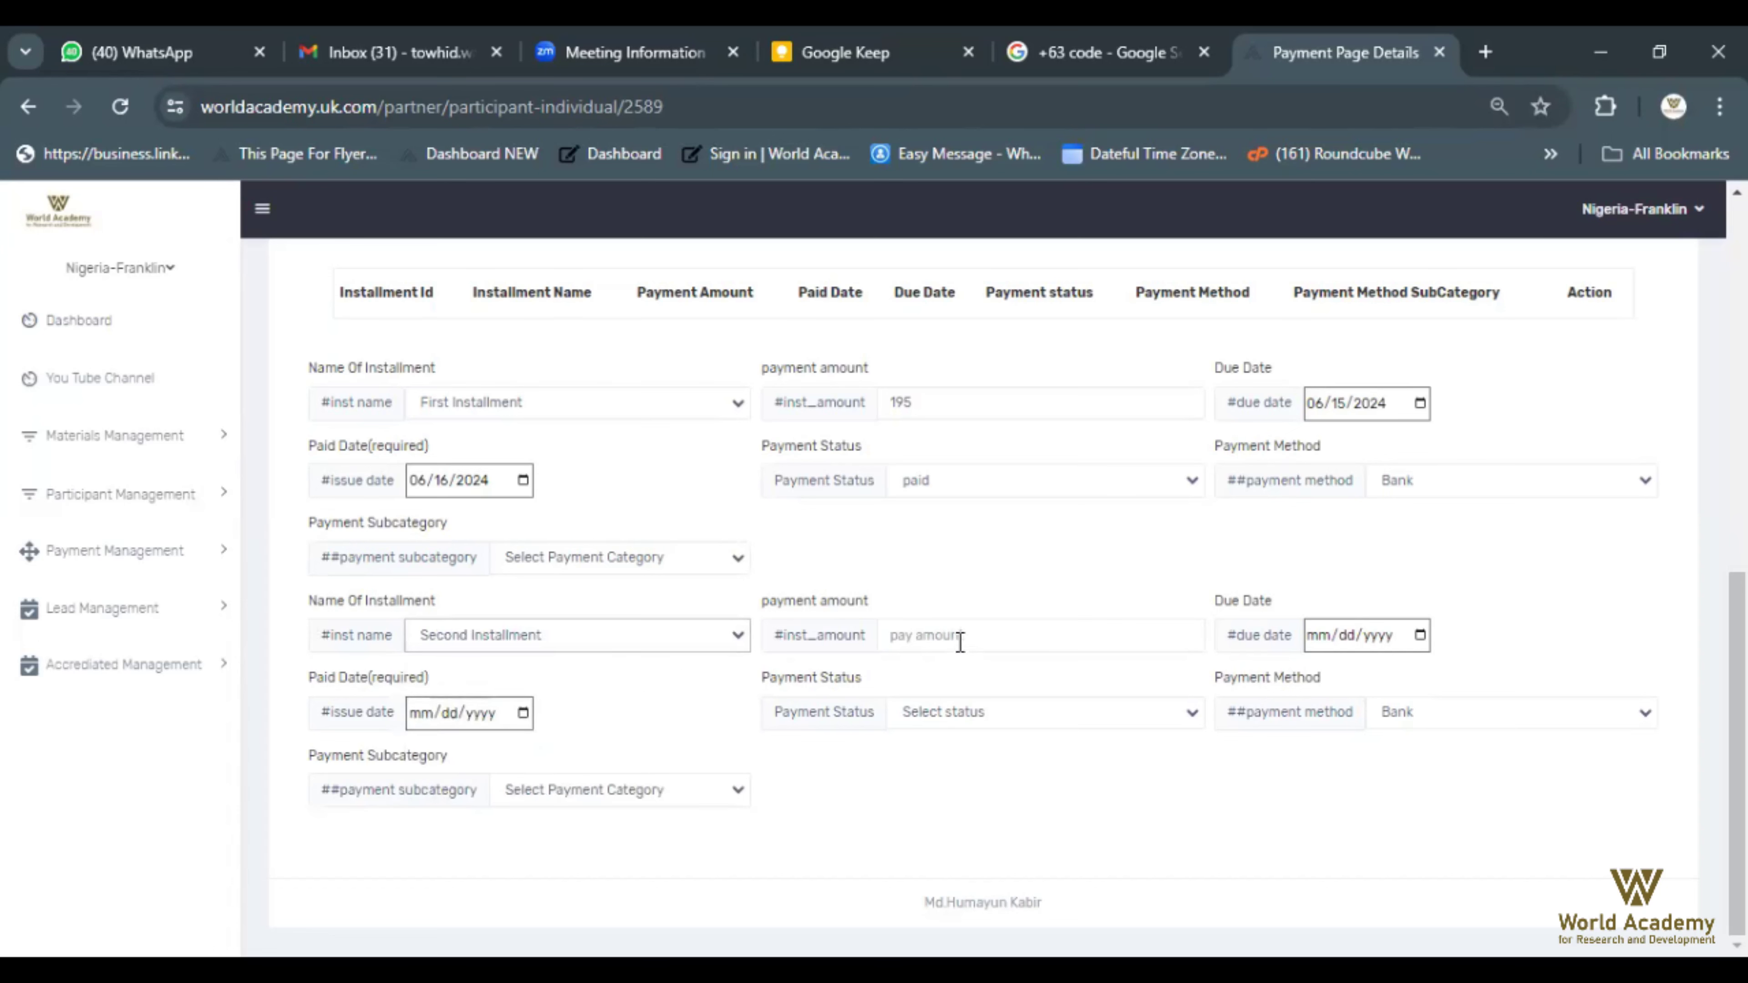
click(1024, 642)
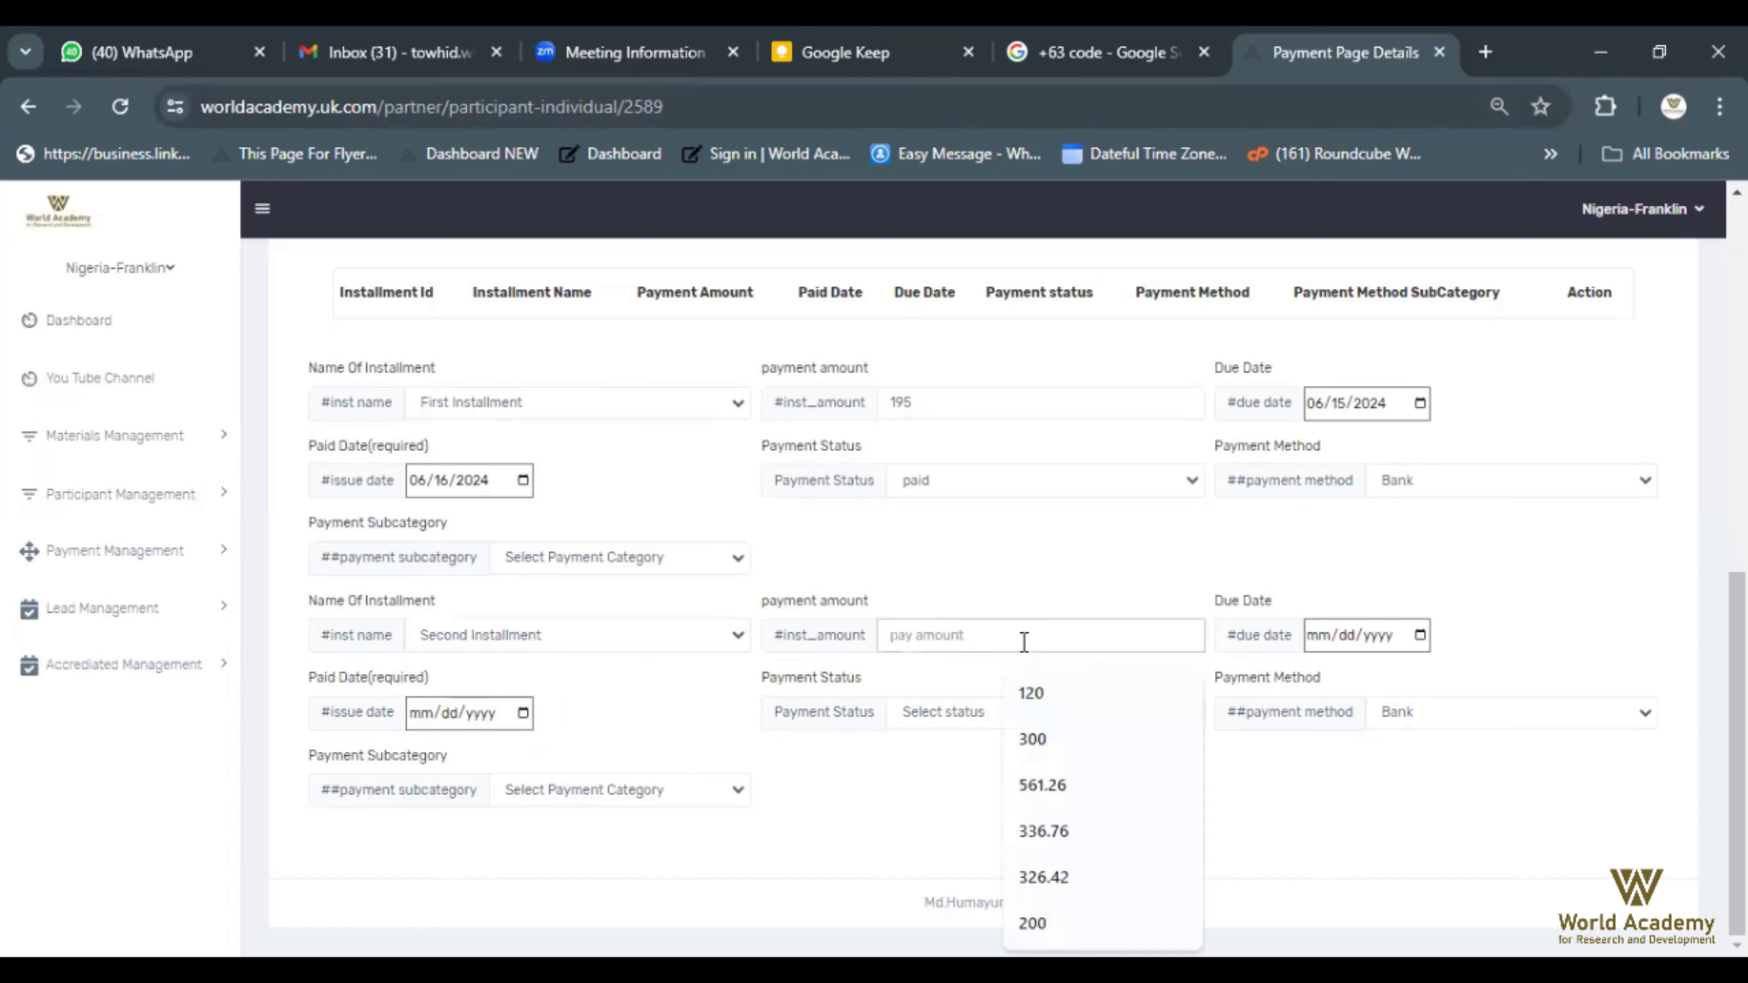
text(200)
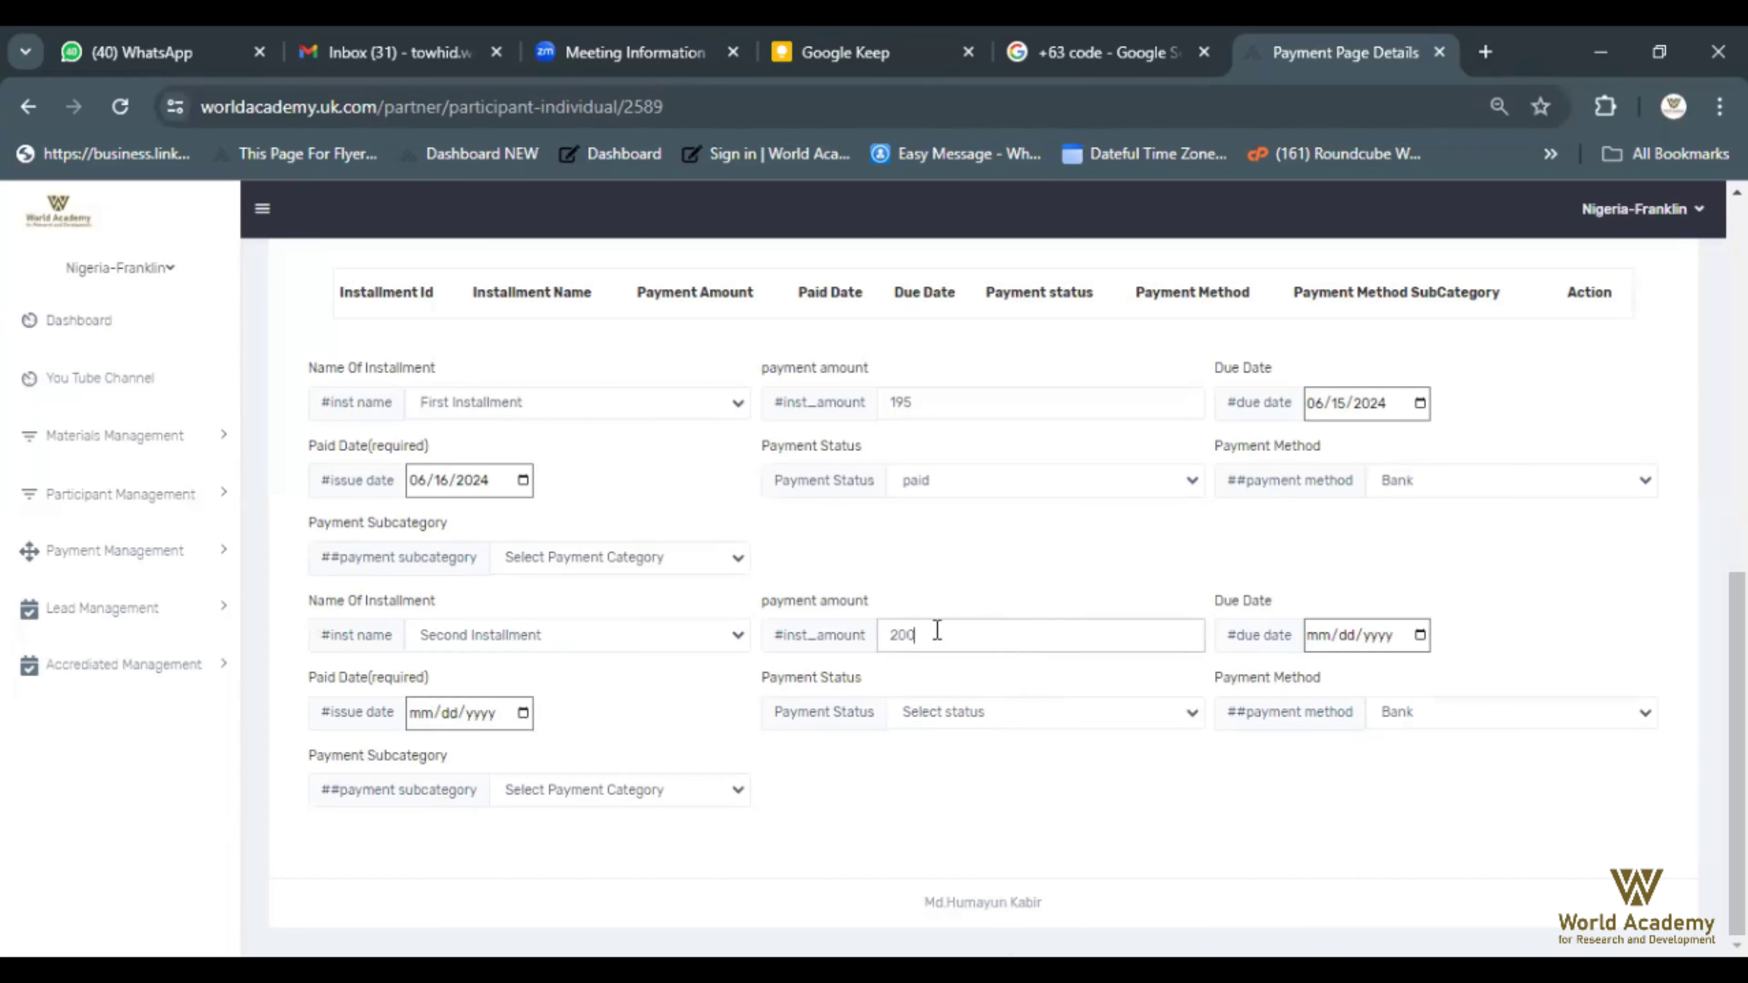
Set the second installment's due date to August 14, 2024
click(1419, 635)
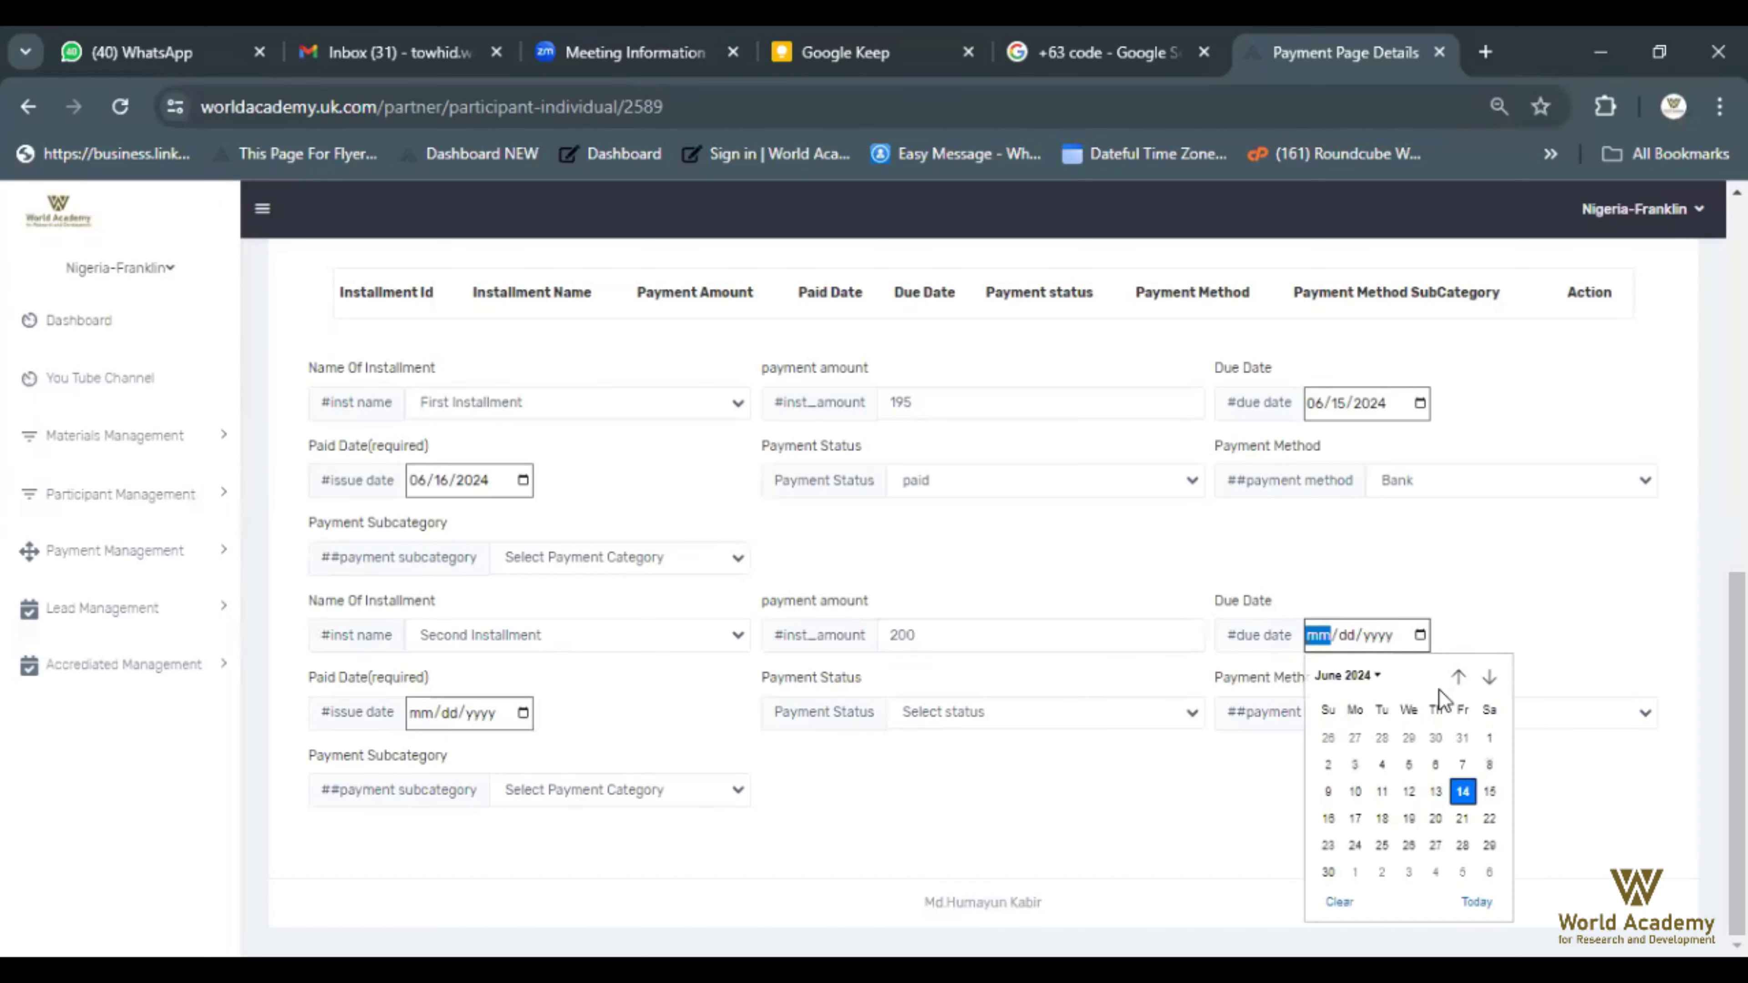
click(1490, 676)
click(1490, 677)
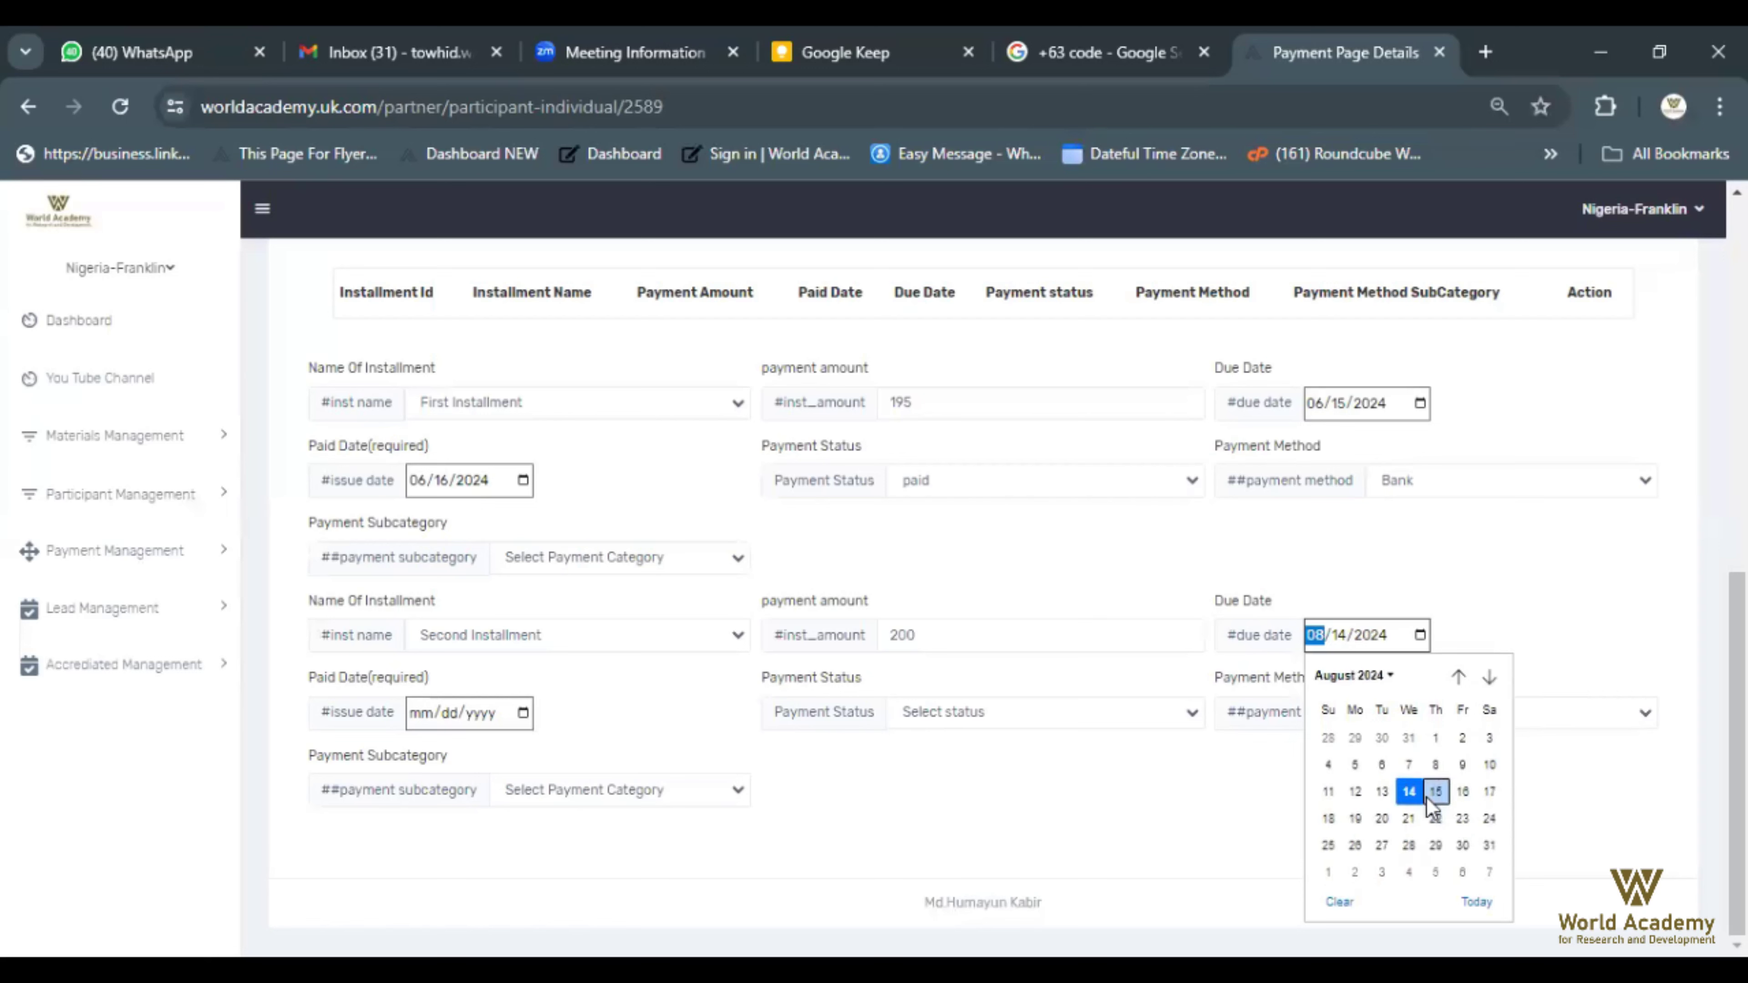
click(1411, 791)
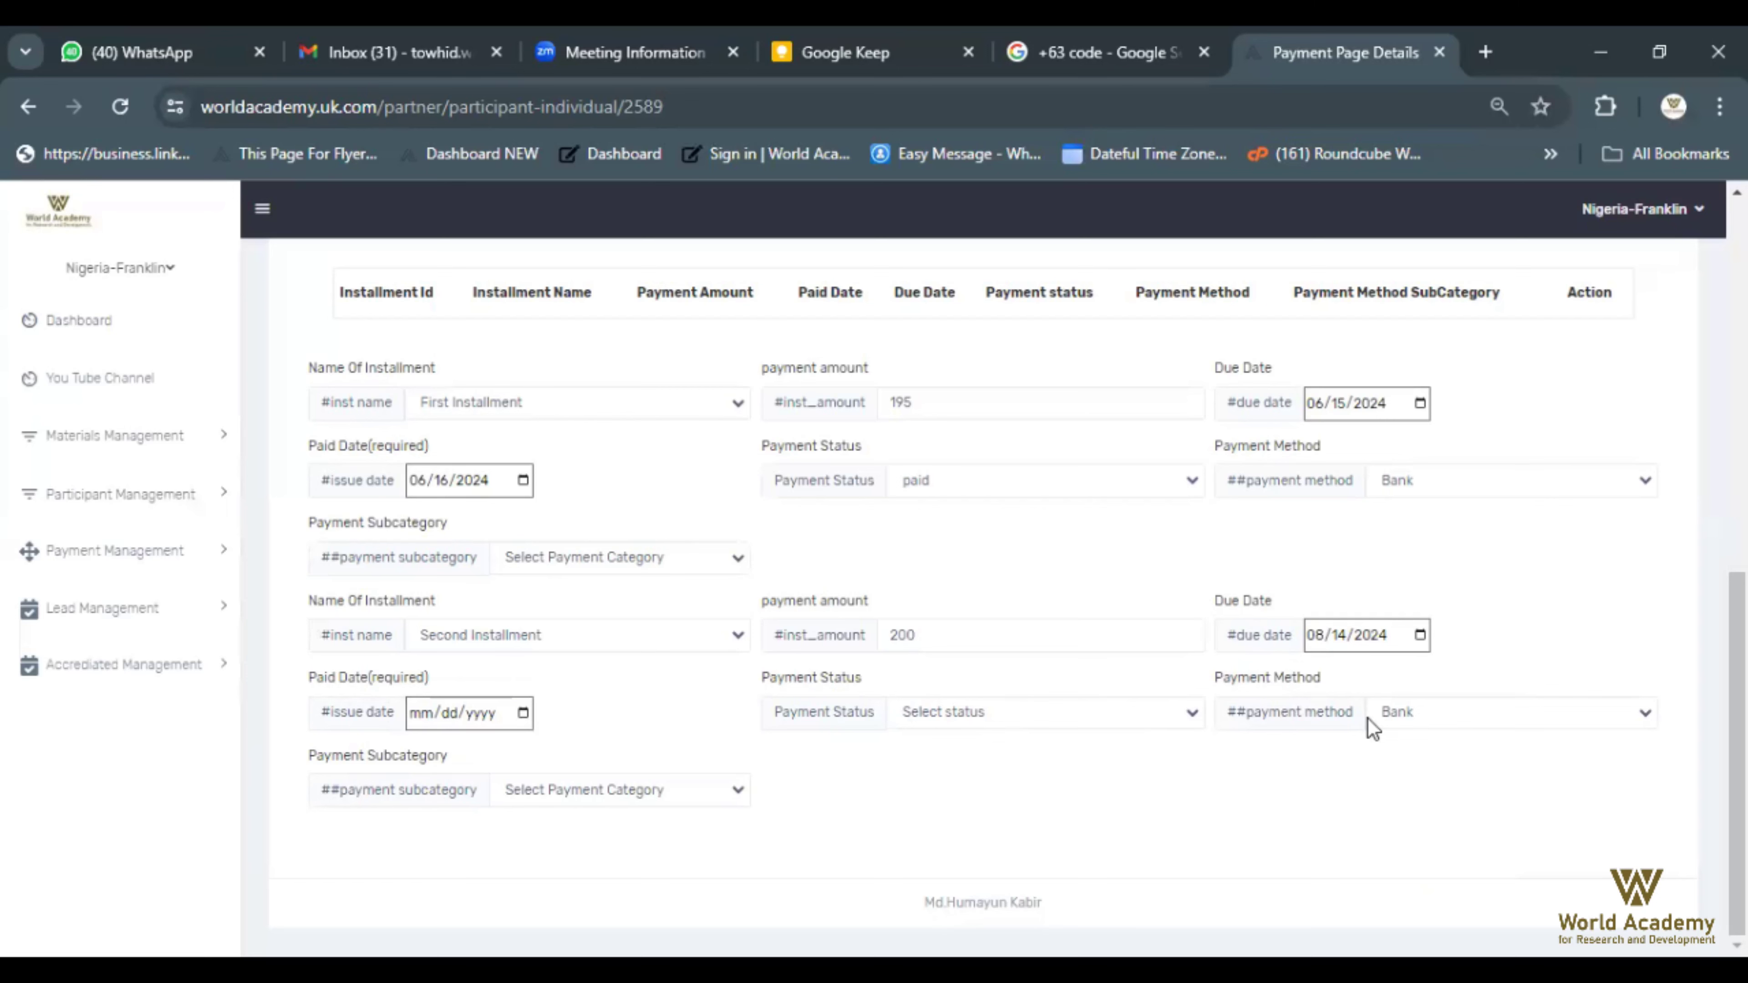
Save the installment details, leaving one installment of $200 due
scroll(1368, 719, up, 2)
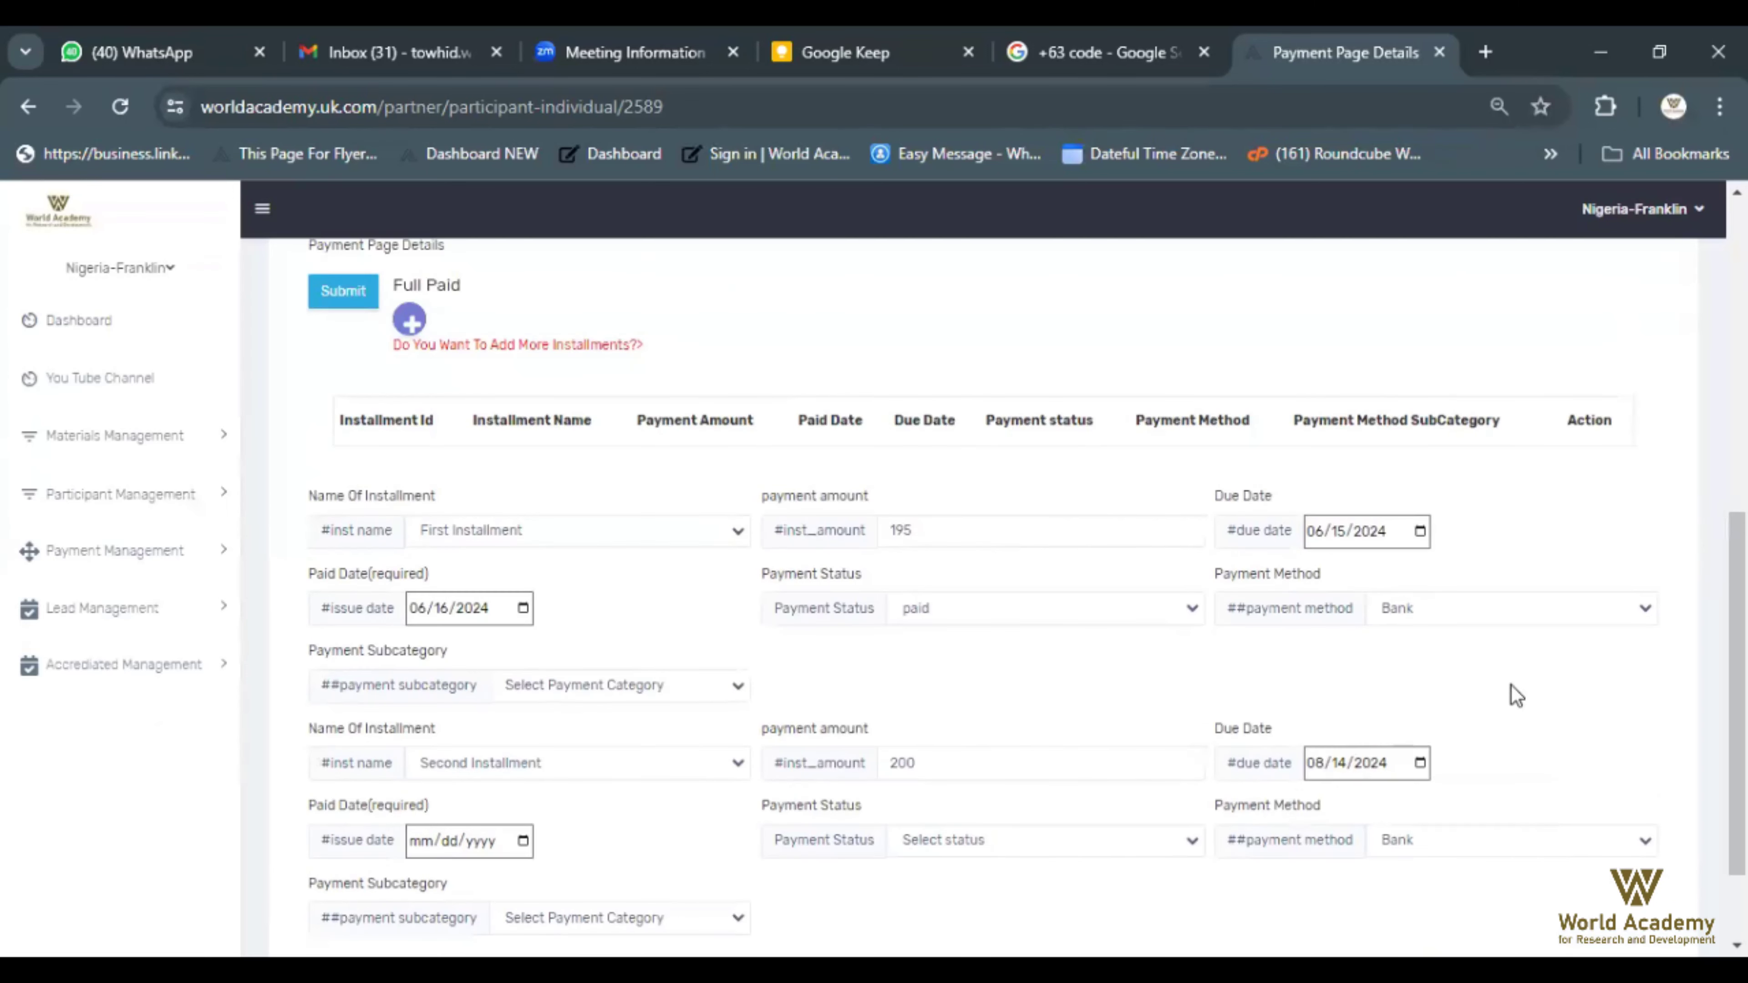
scroll(1516, 695, down, 2)
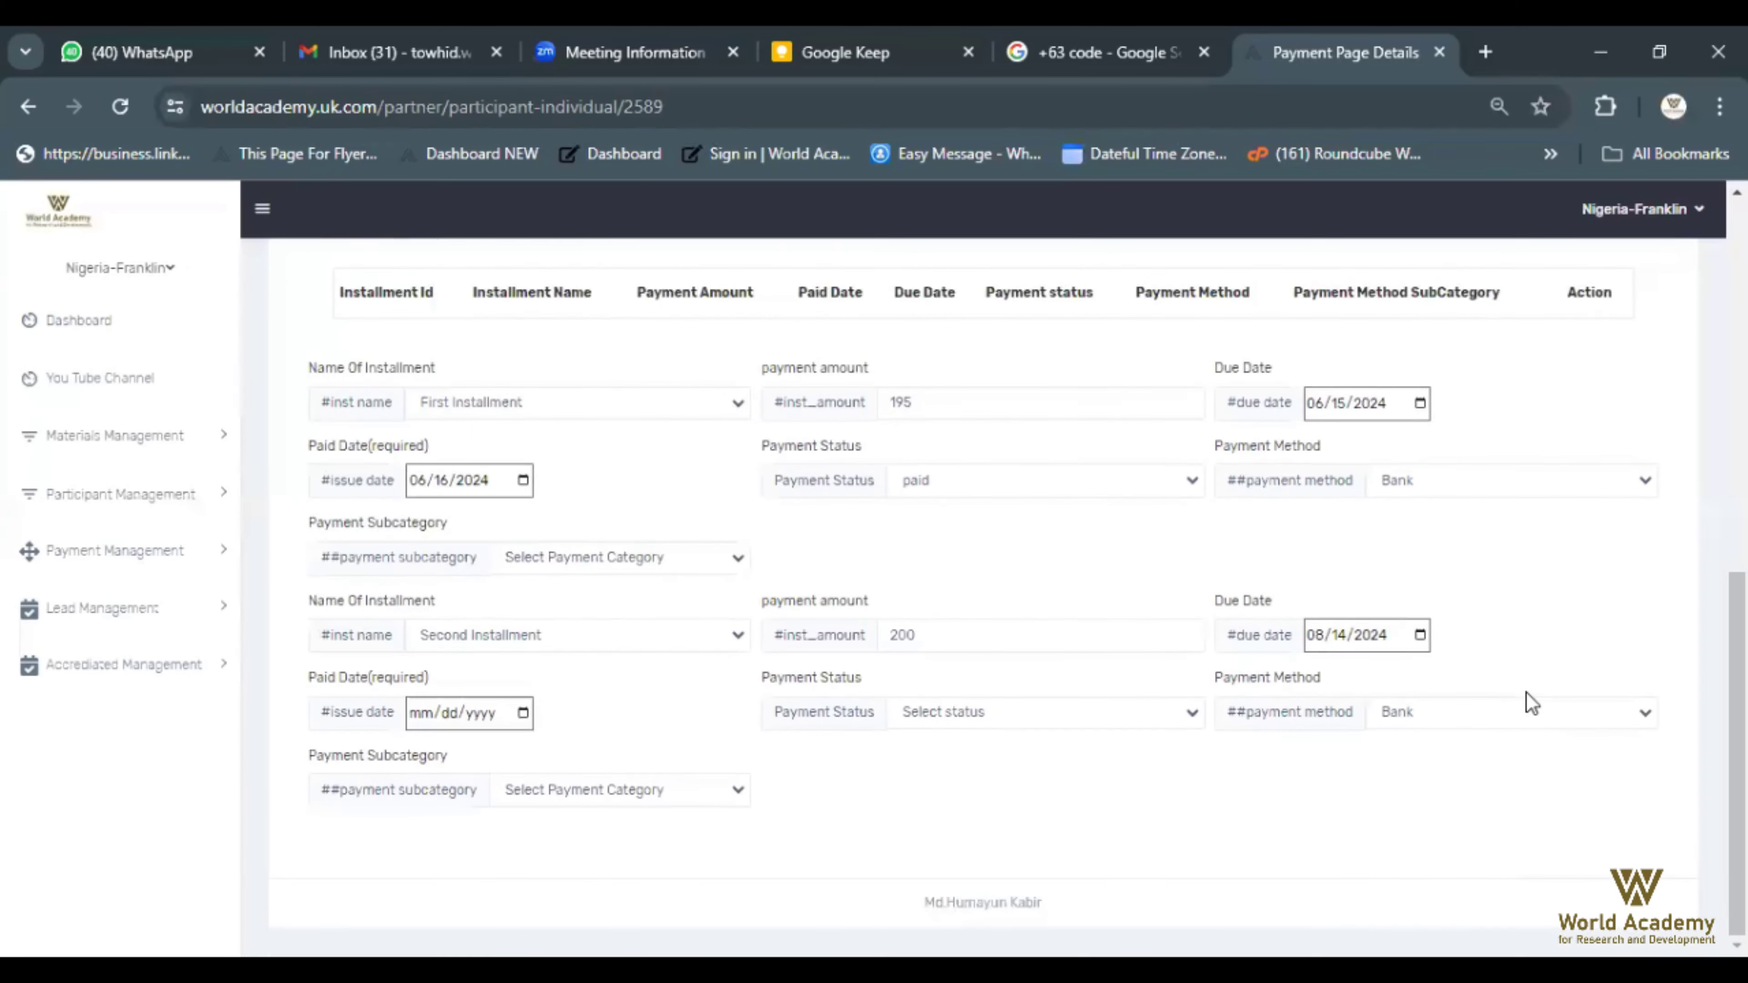
scroll(1520, 699, up, 2)
scroll(1479, 706, down, 2)
scroll(1481, 709, up, 4)
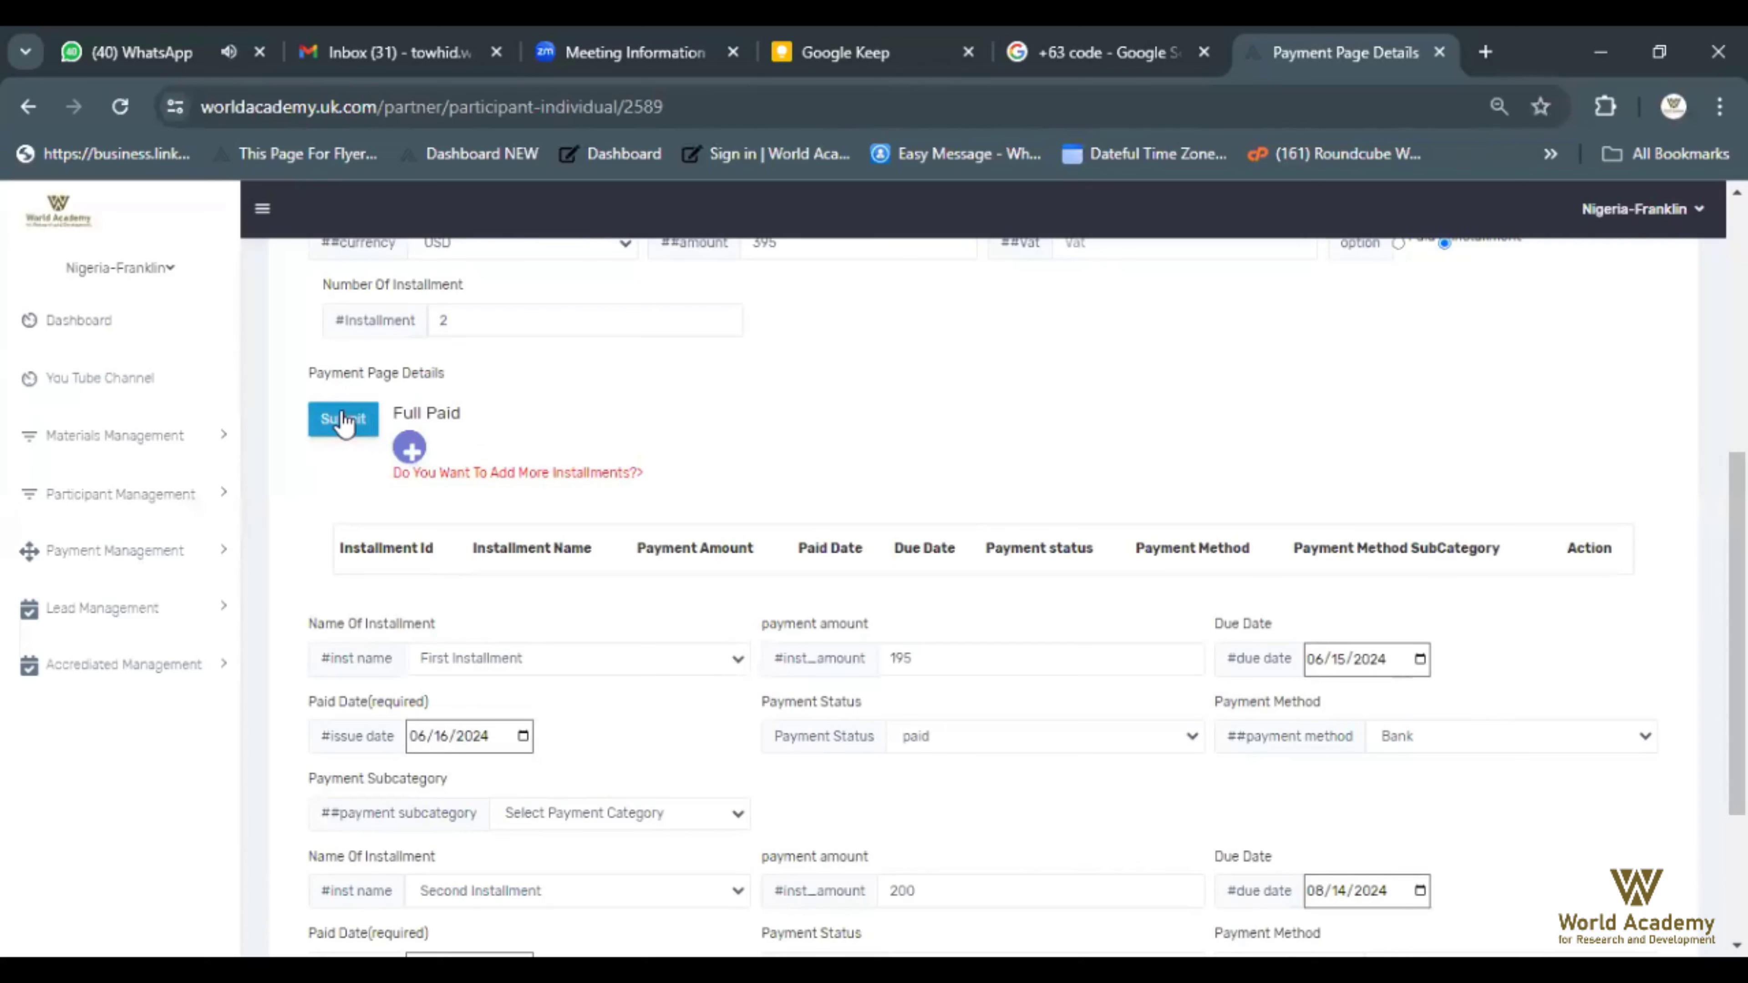
click(343, 420)
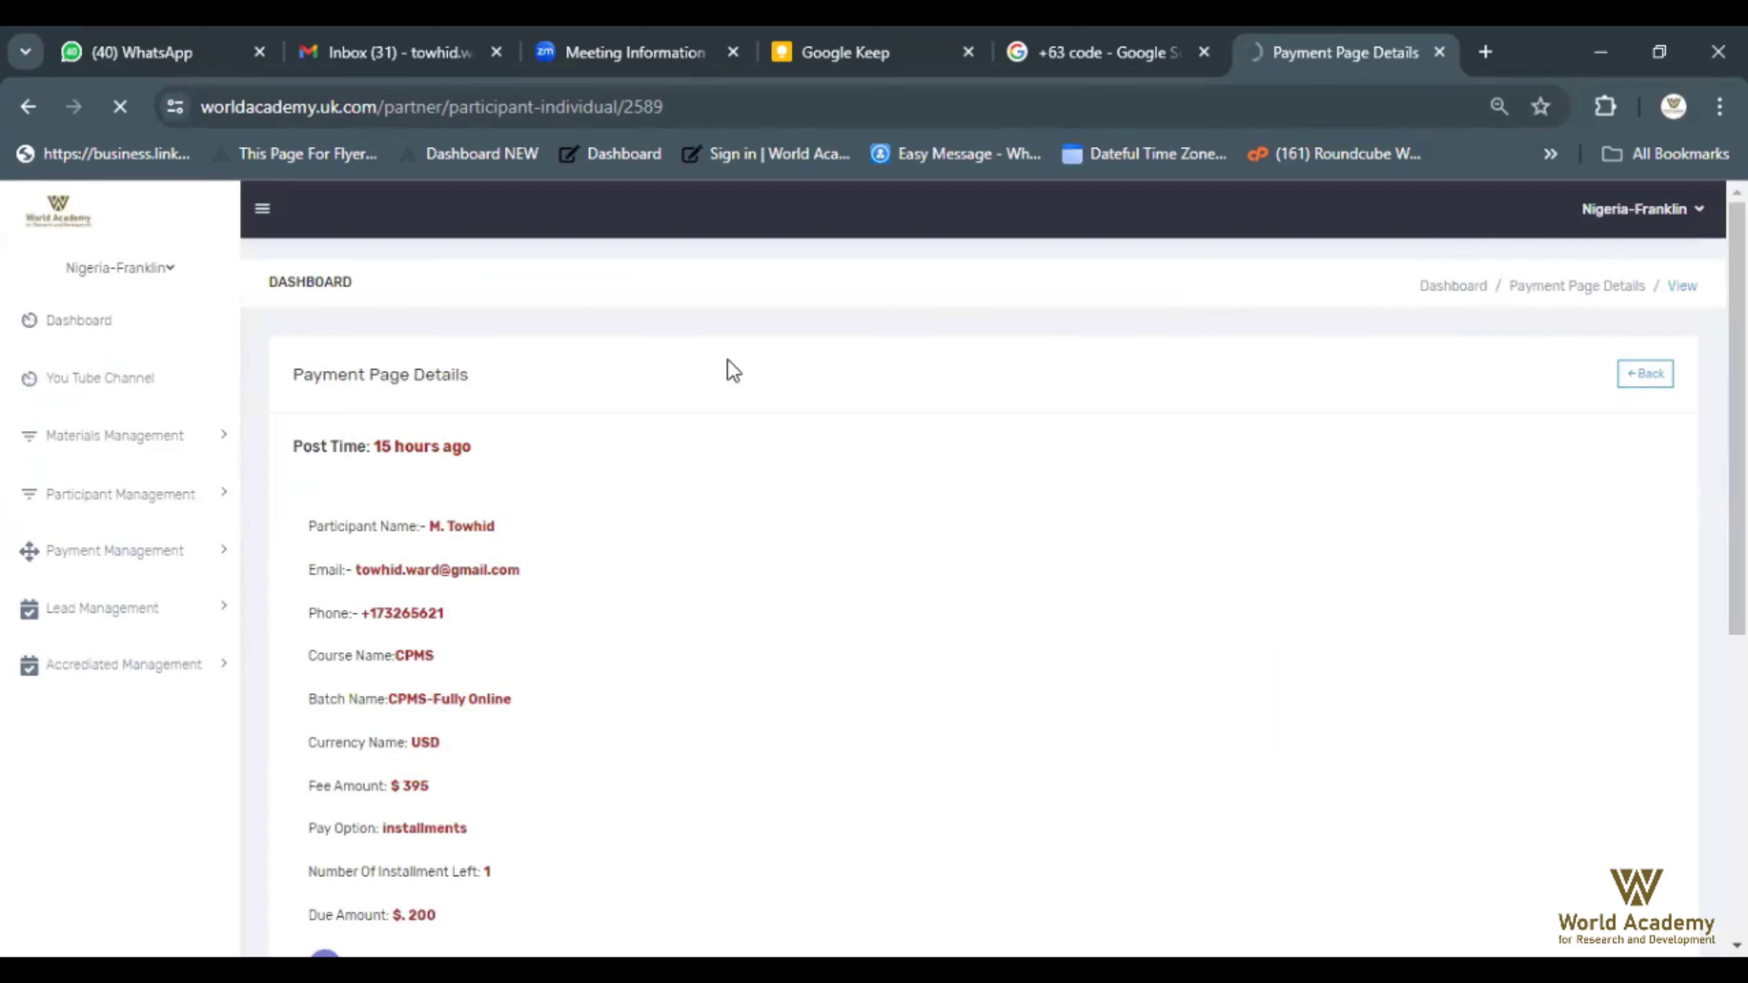
Review the installment table: first installment 195 paid by Bank, second 200 due 08/14/2024
scroll(624, 382, down, 4)
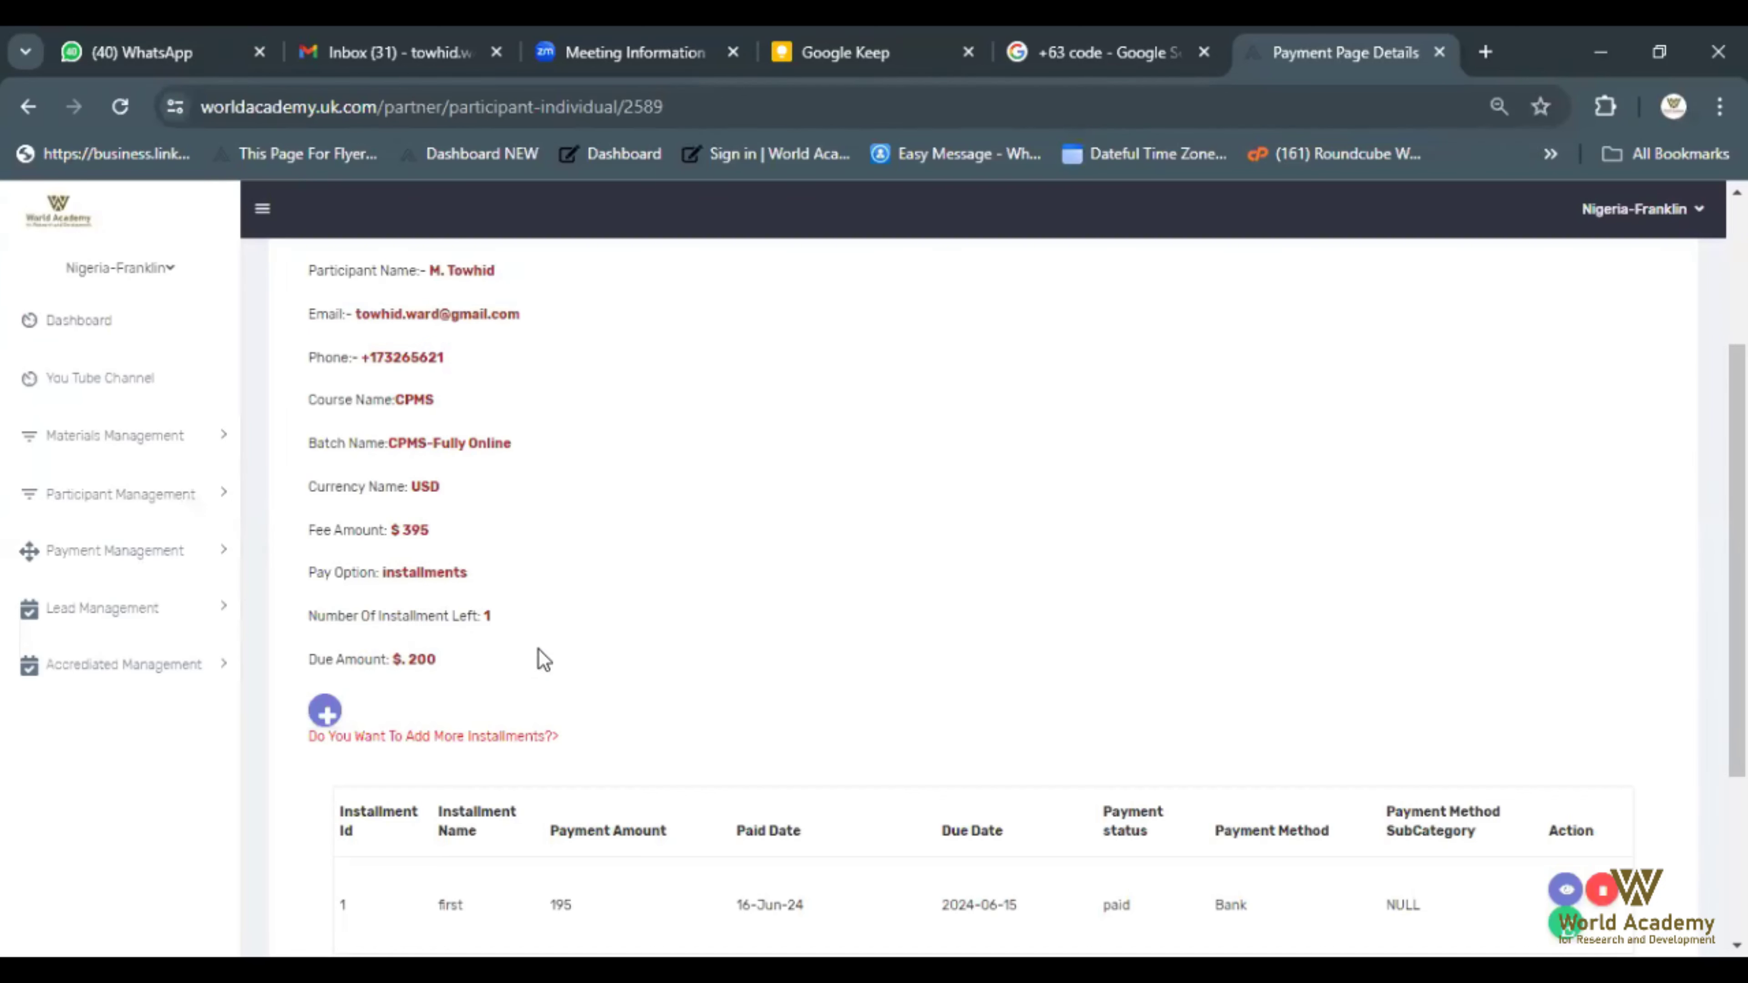
scroll(384, 579, down, 2)
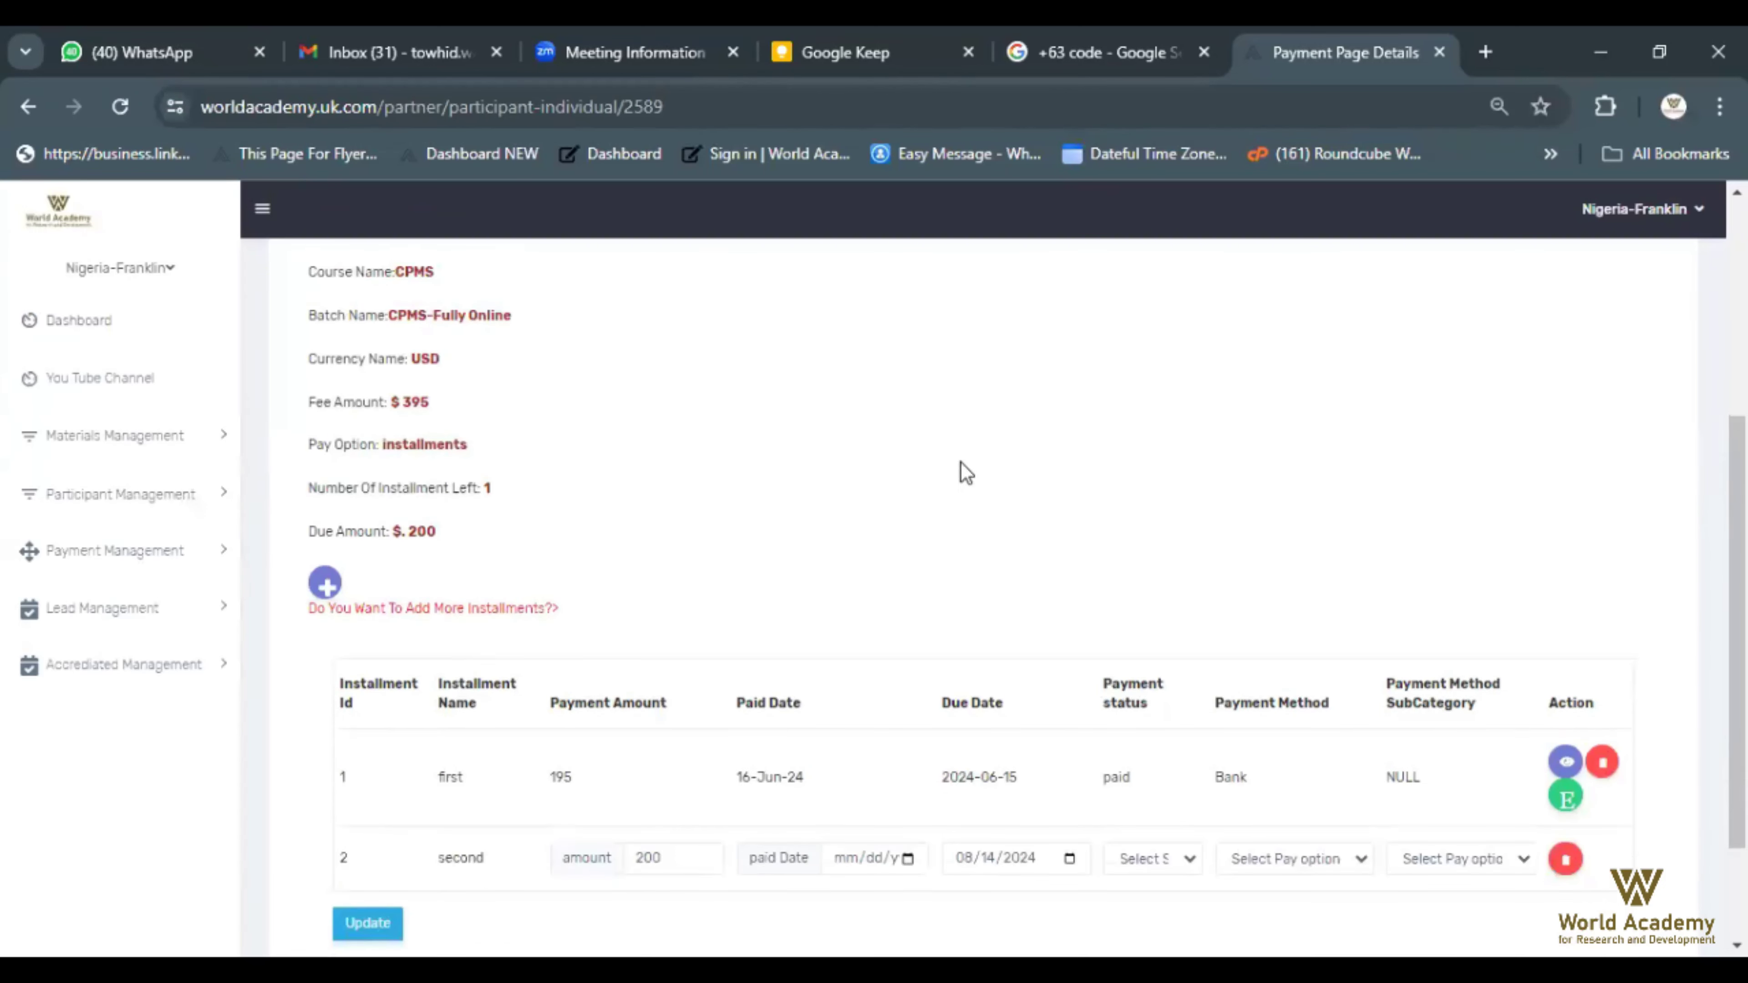
scroll(960, 460, down, 2)
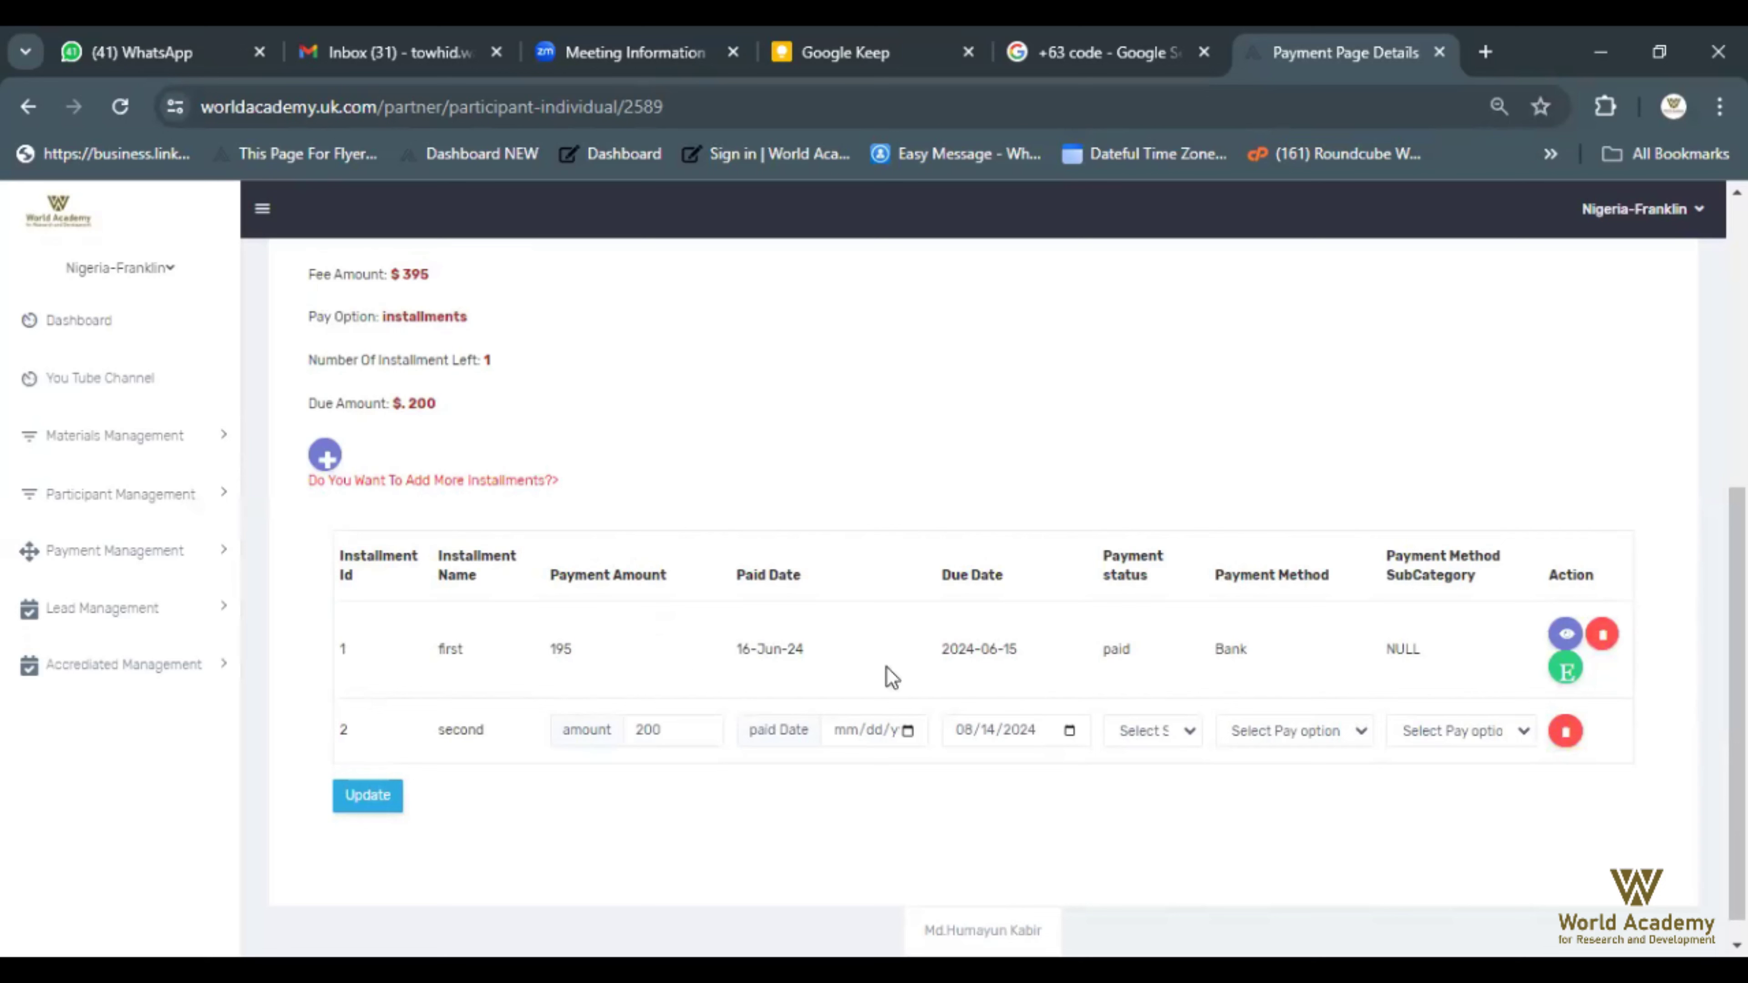
drag(421, 655, 1452, 669)
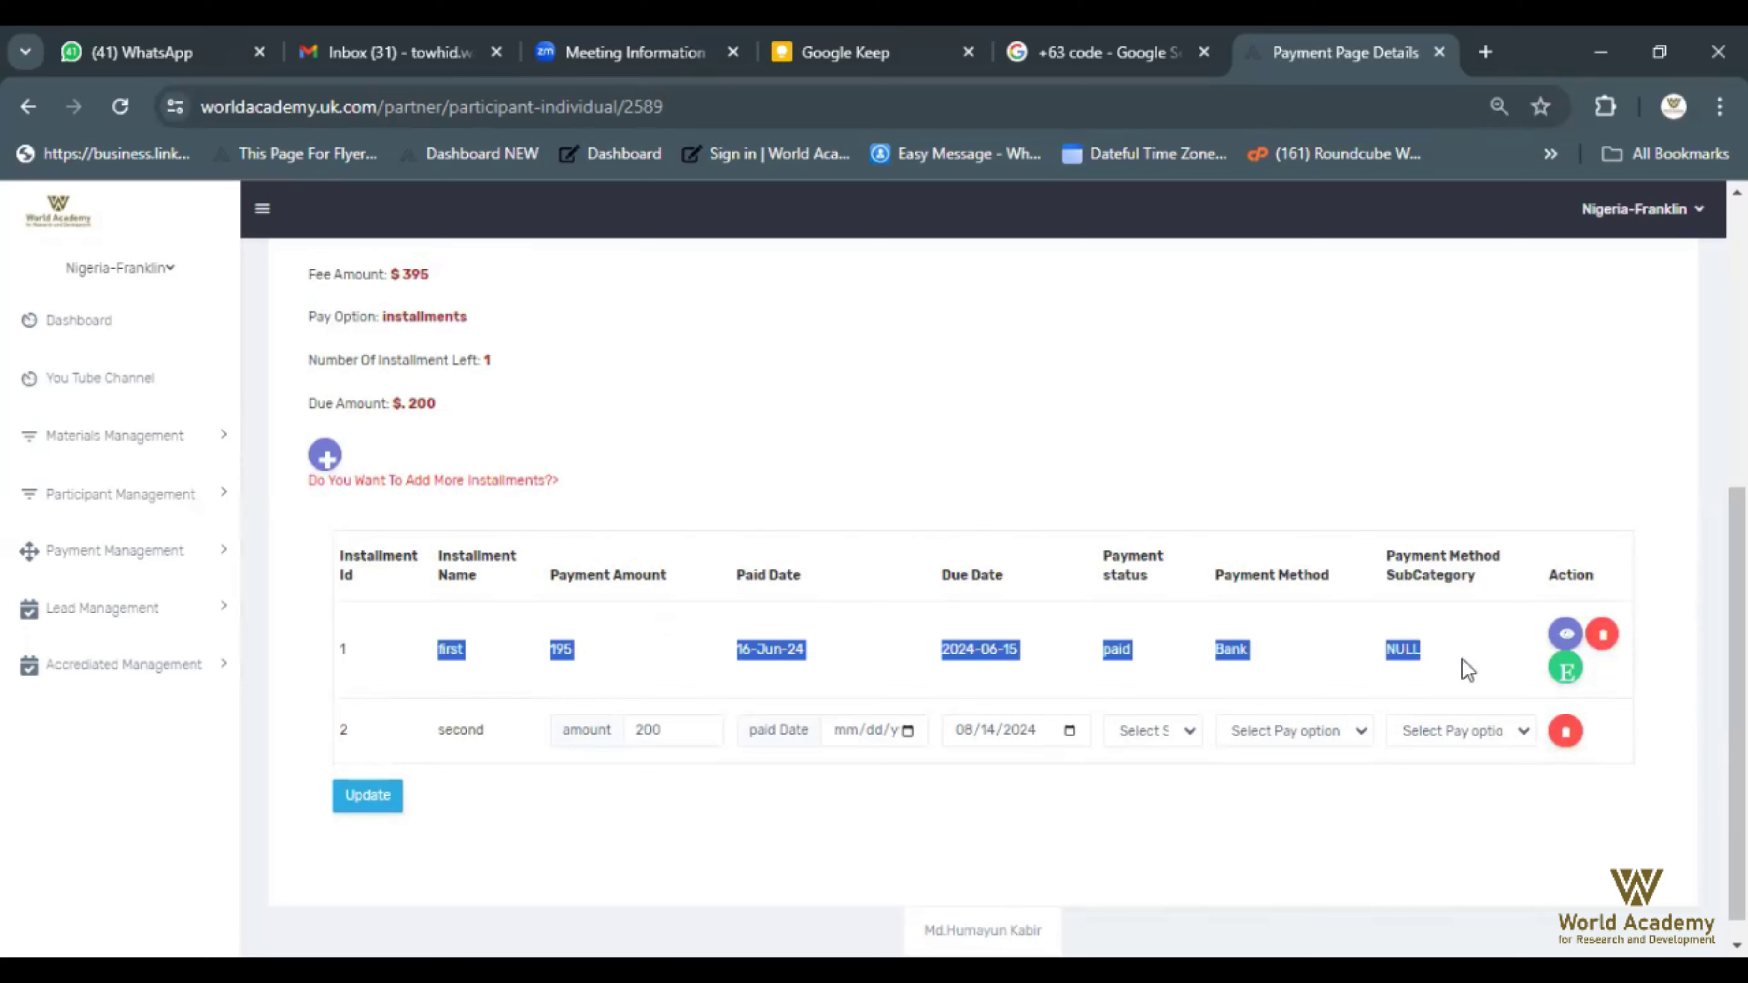
click(1447, 430)
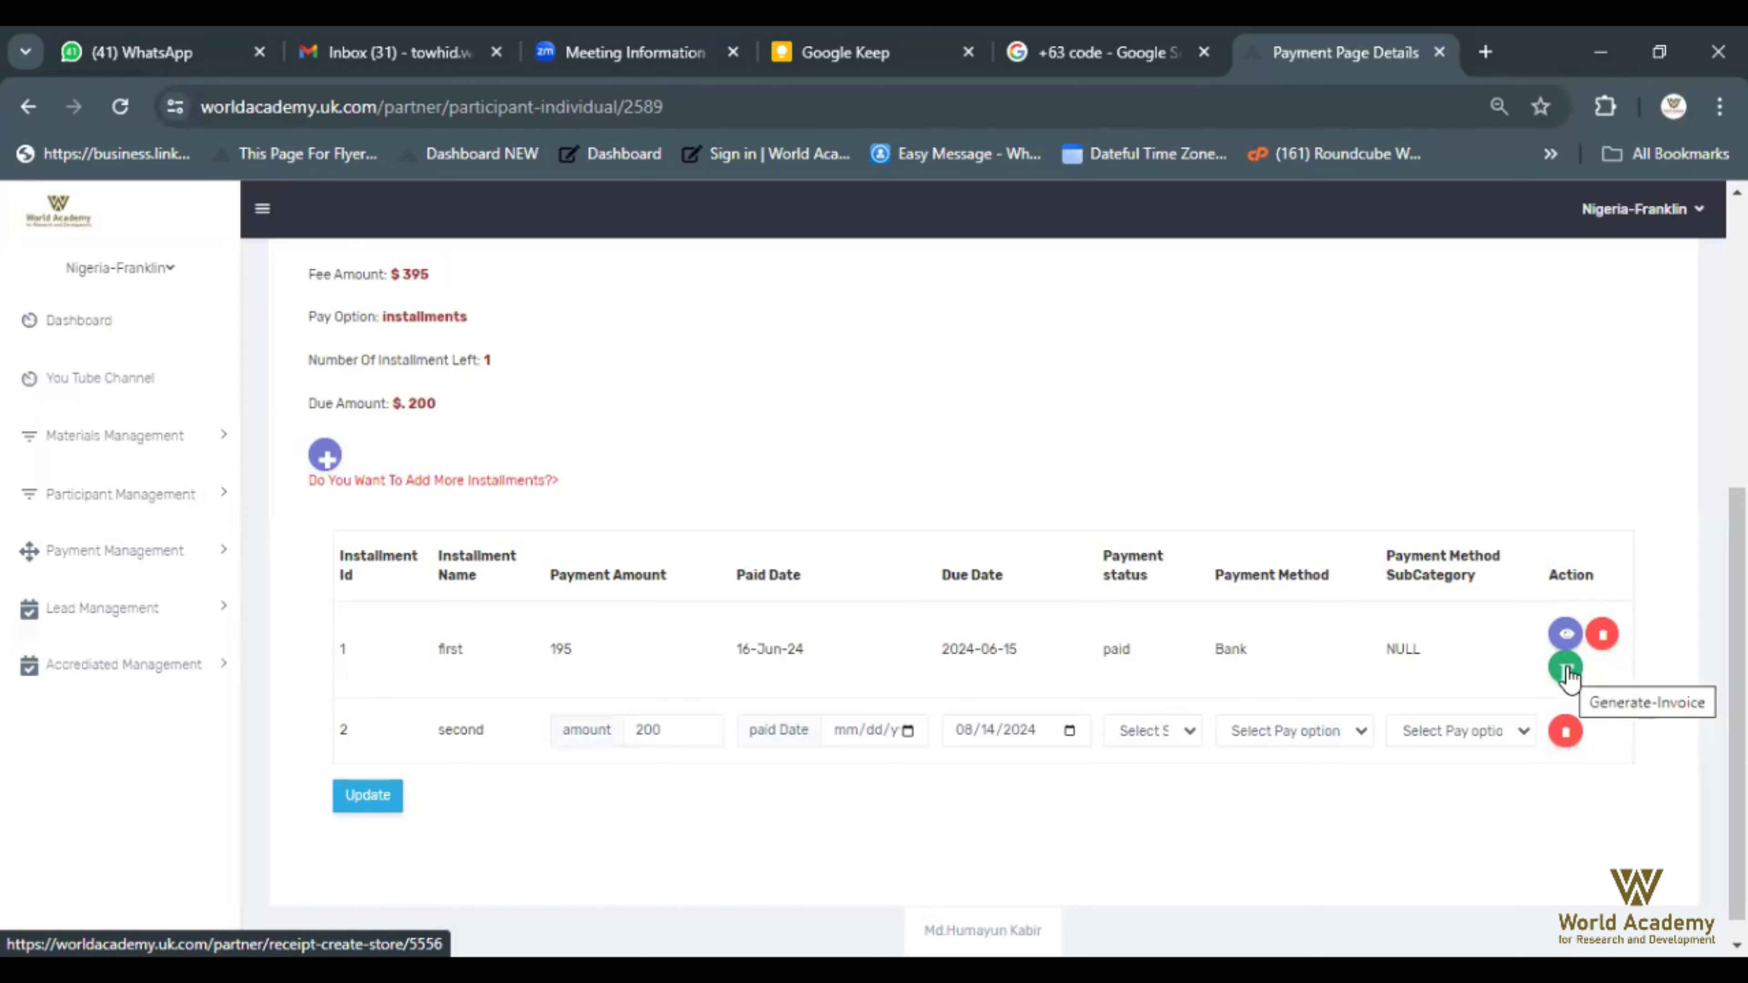
Start a money receipt for the first installment with entry date 06/16/2024
click(1566, 668)
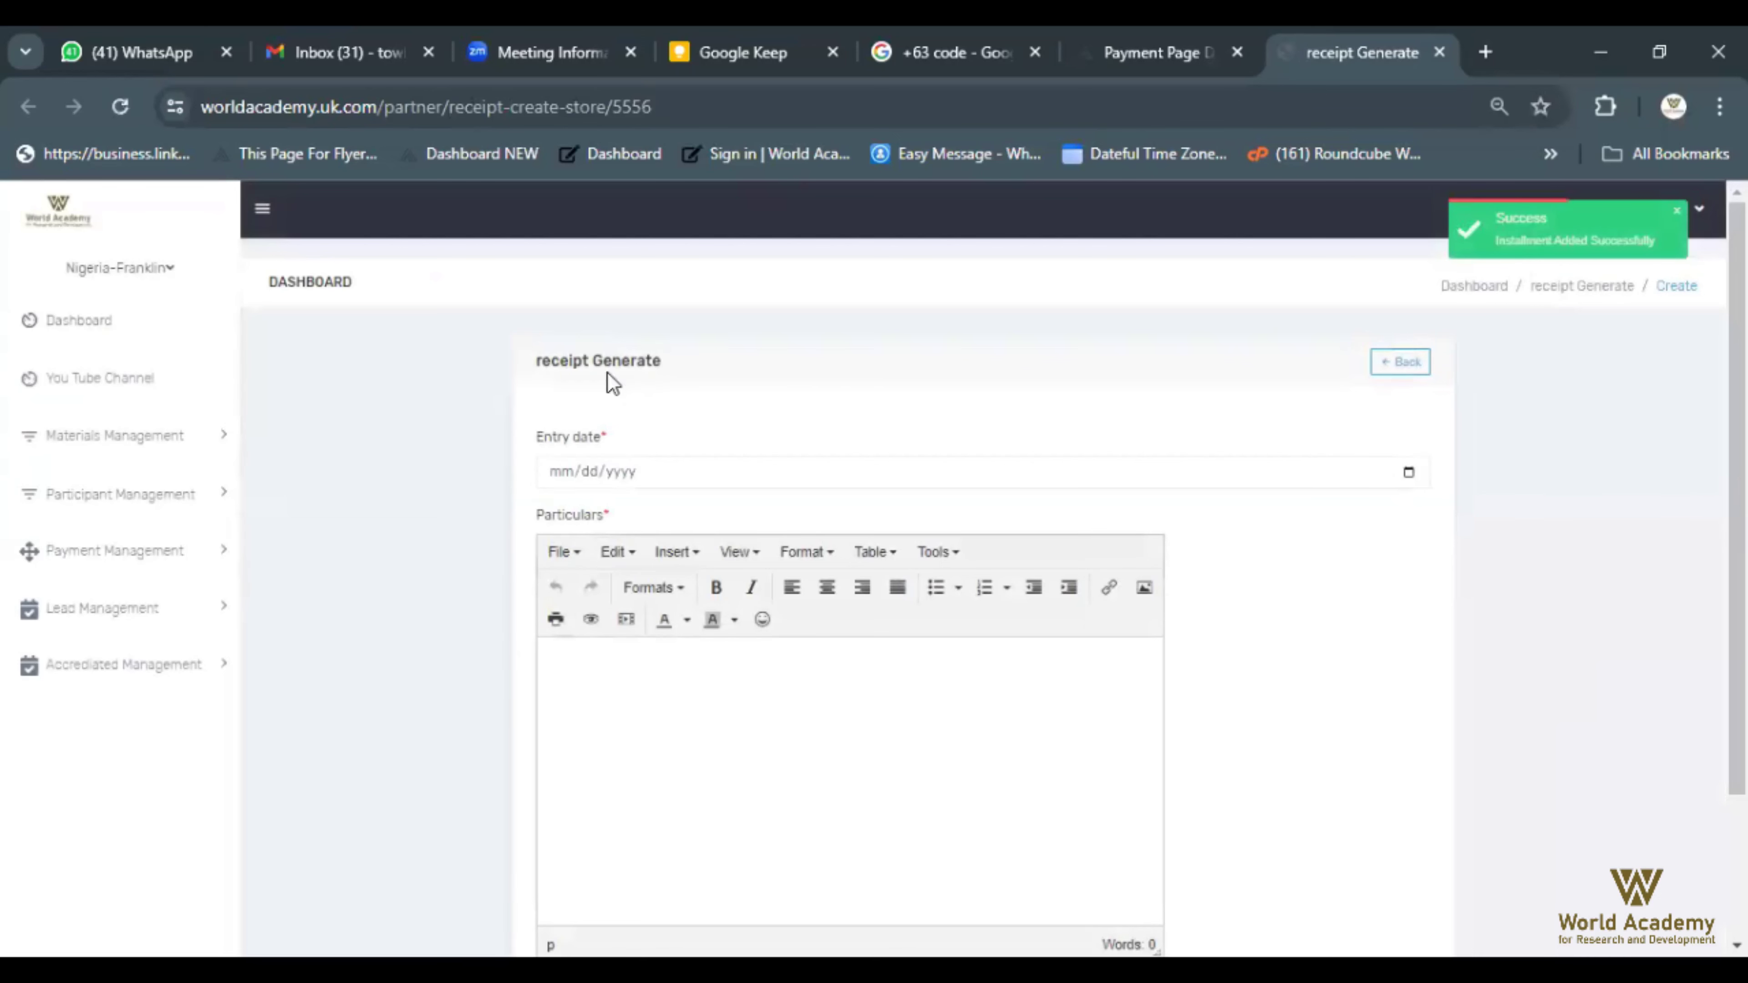
scroll(475, 318, down, 2)
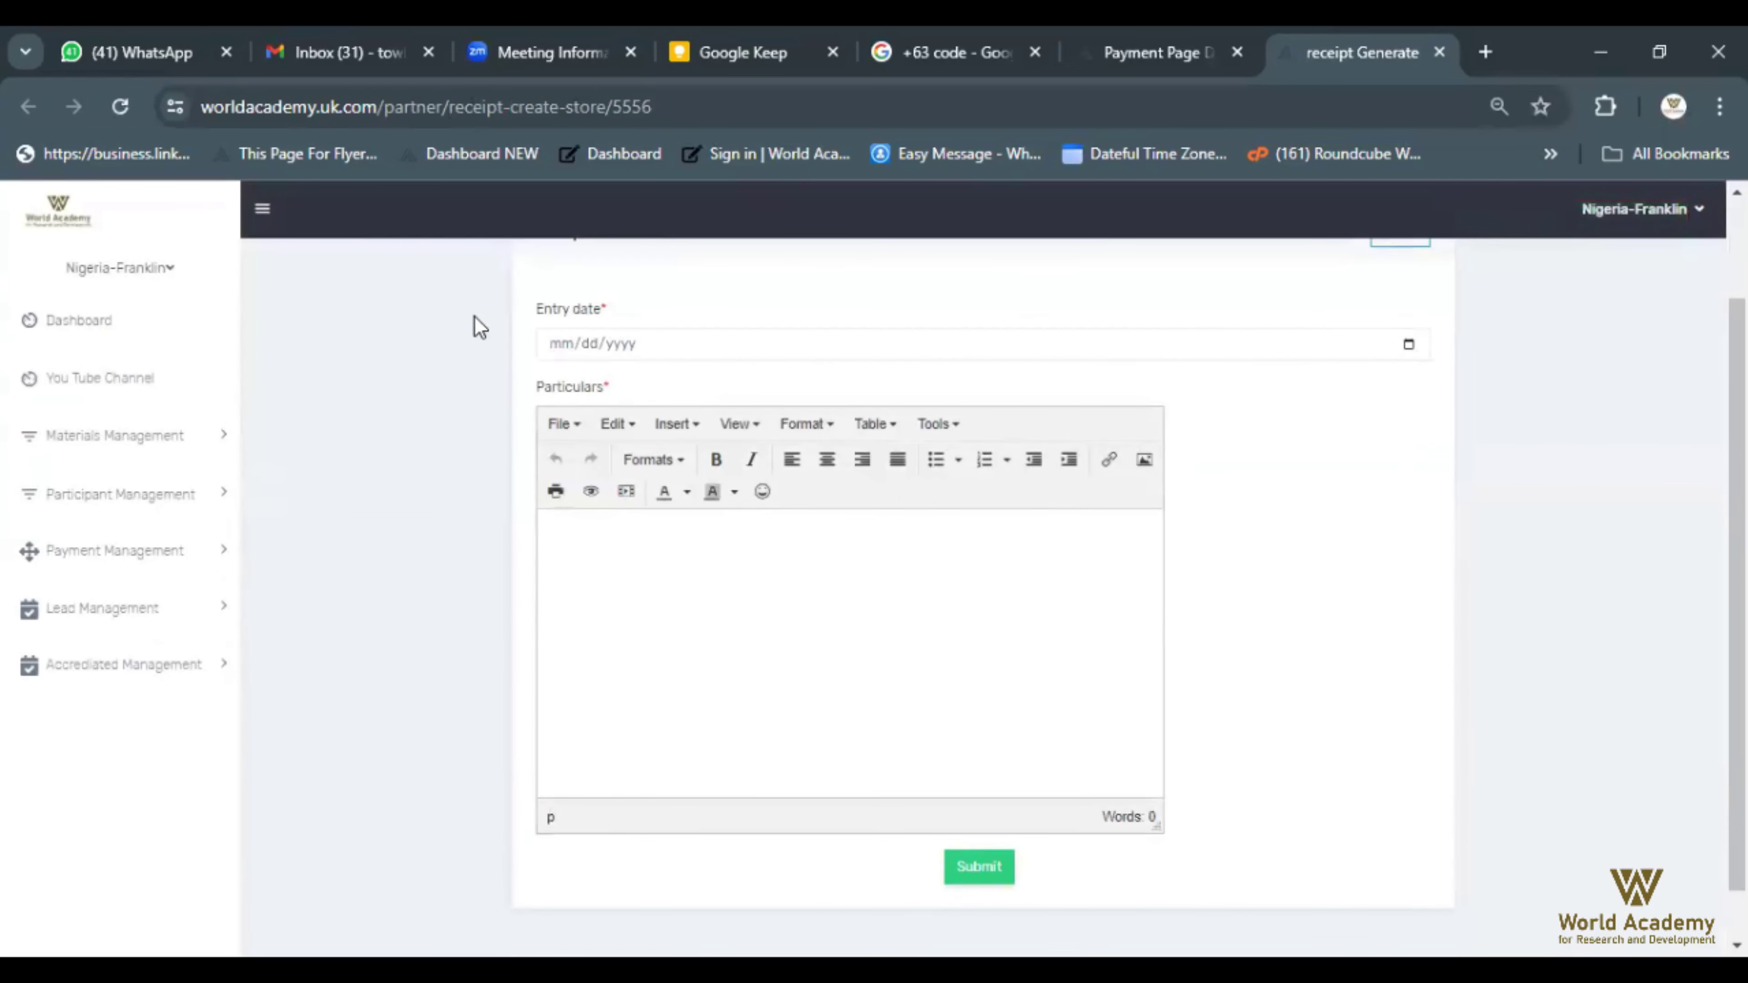
click(766, 342)
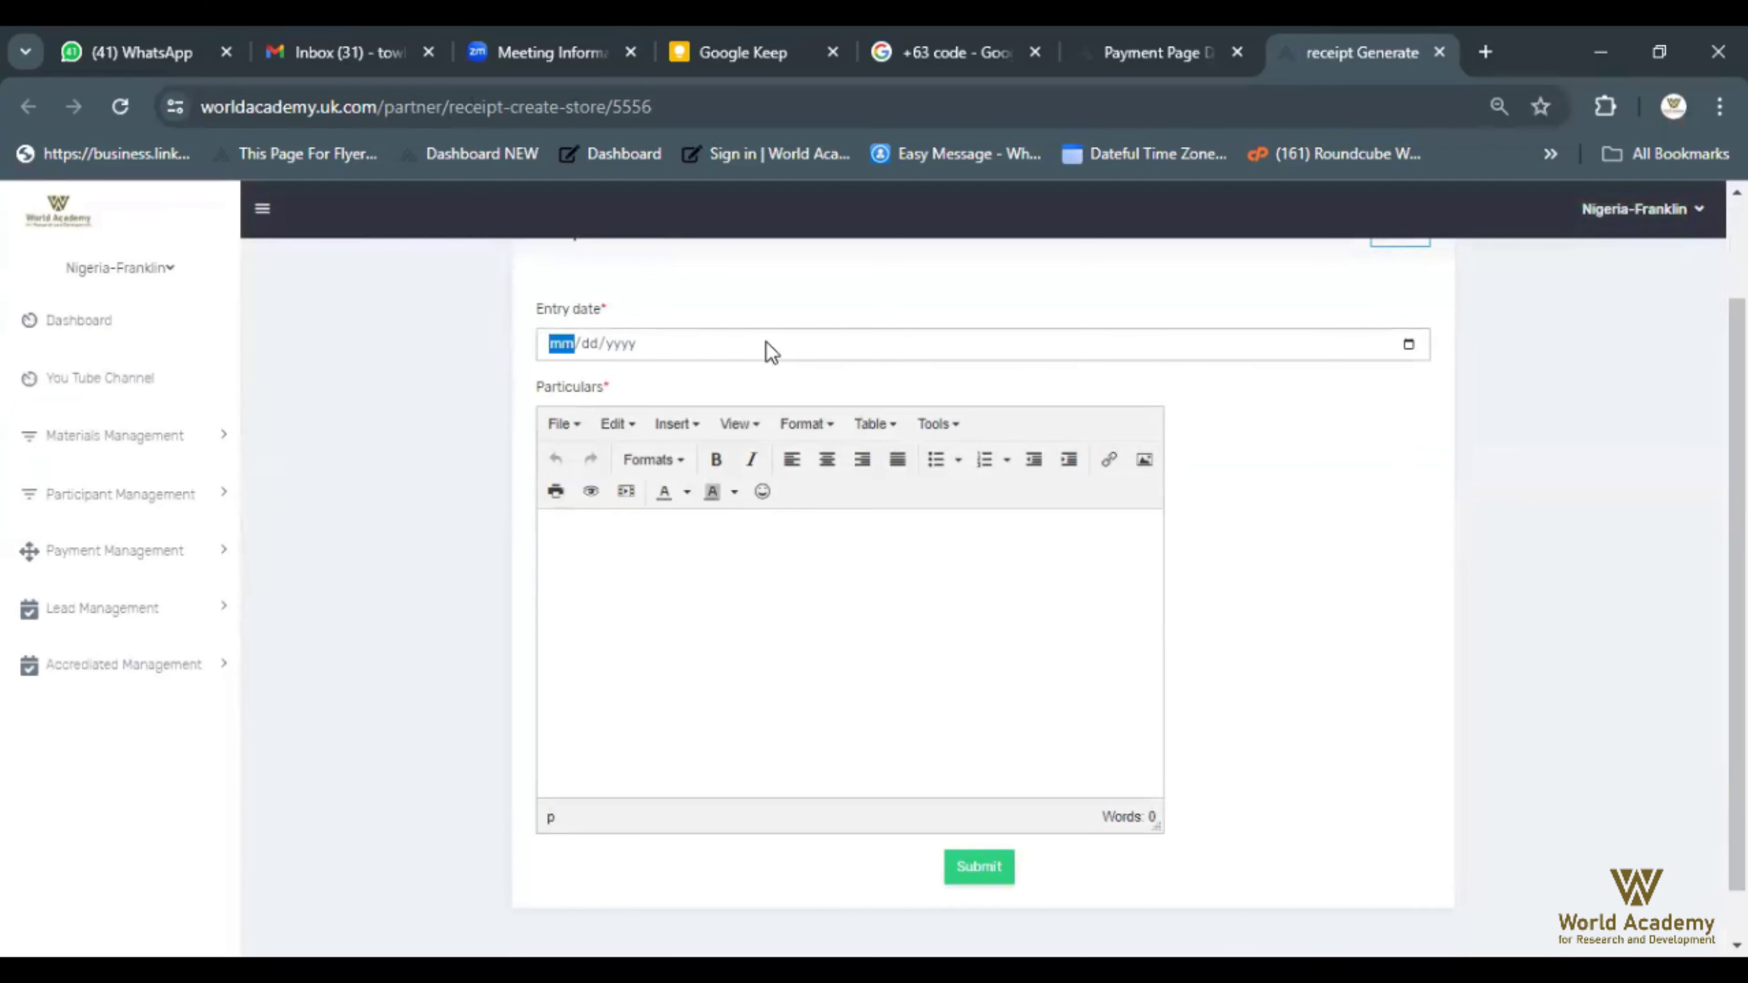
click(1408, 346)
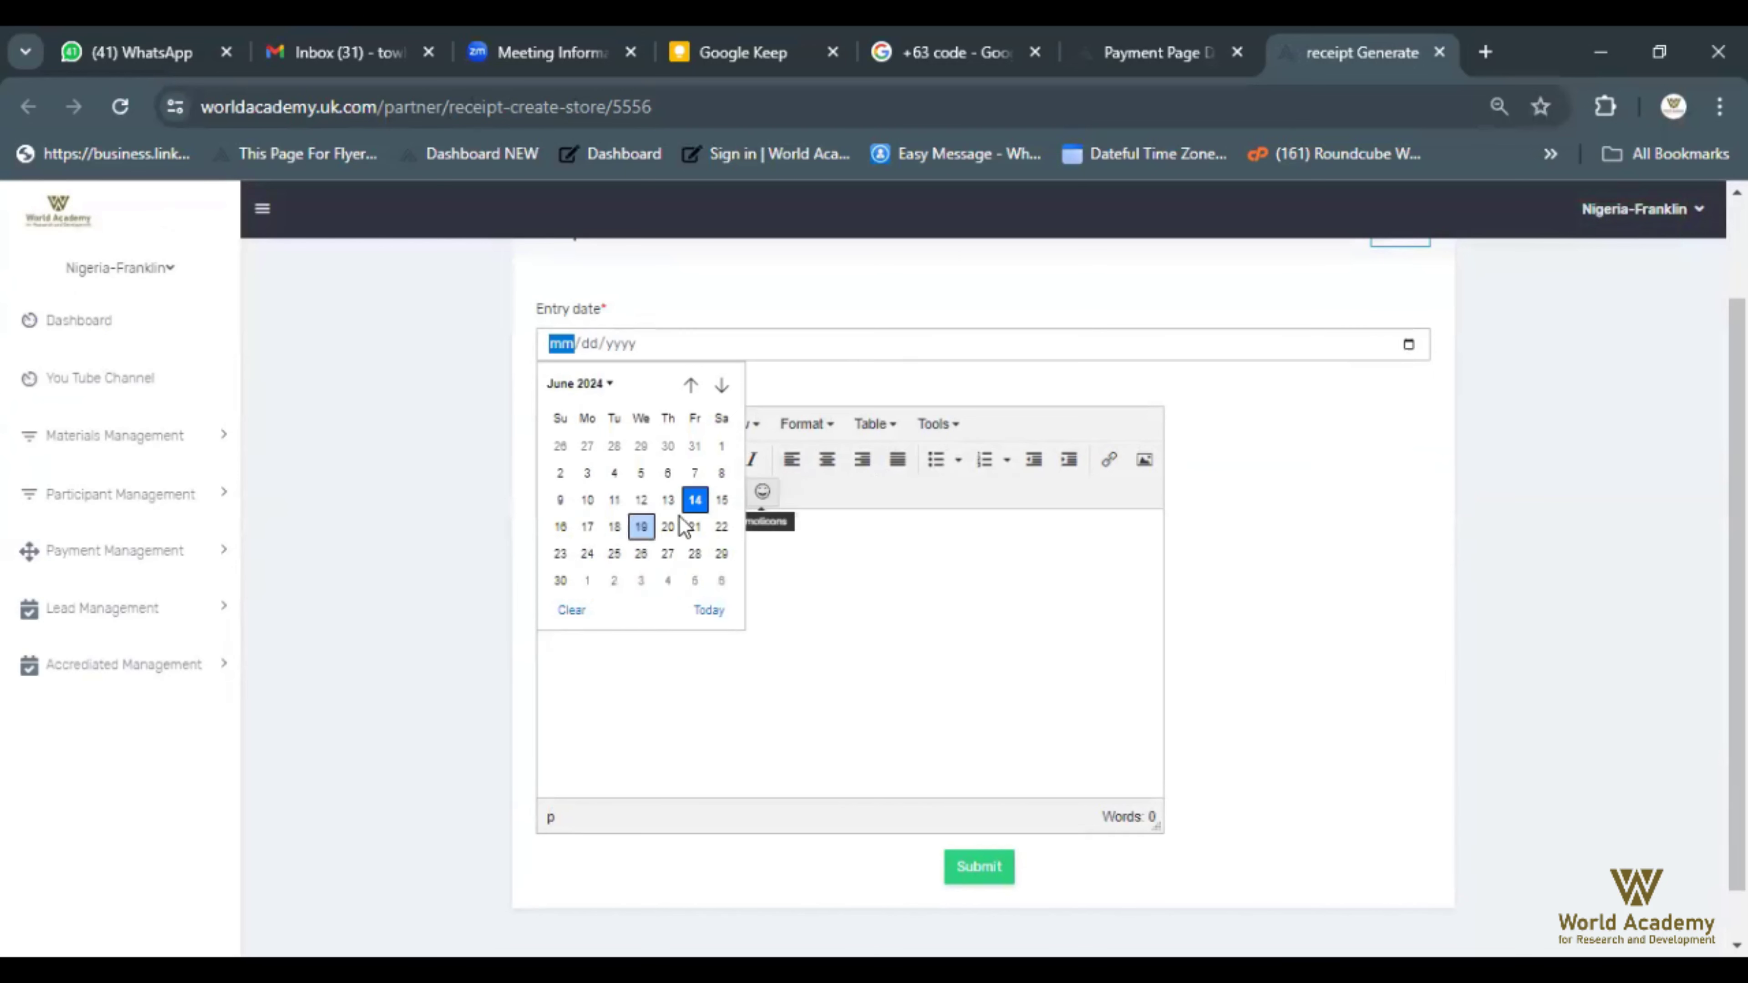
click(561, 527)
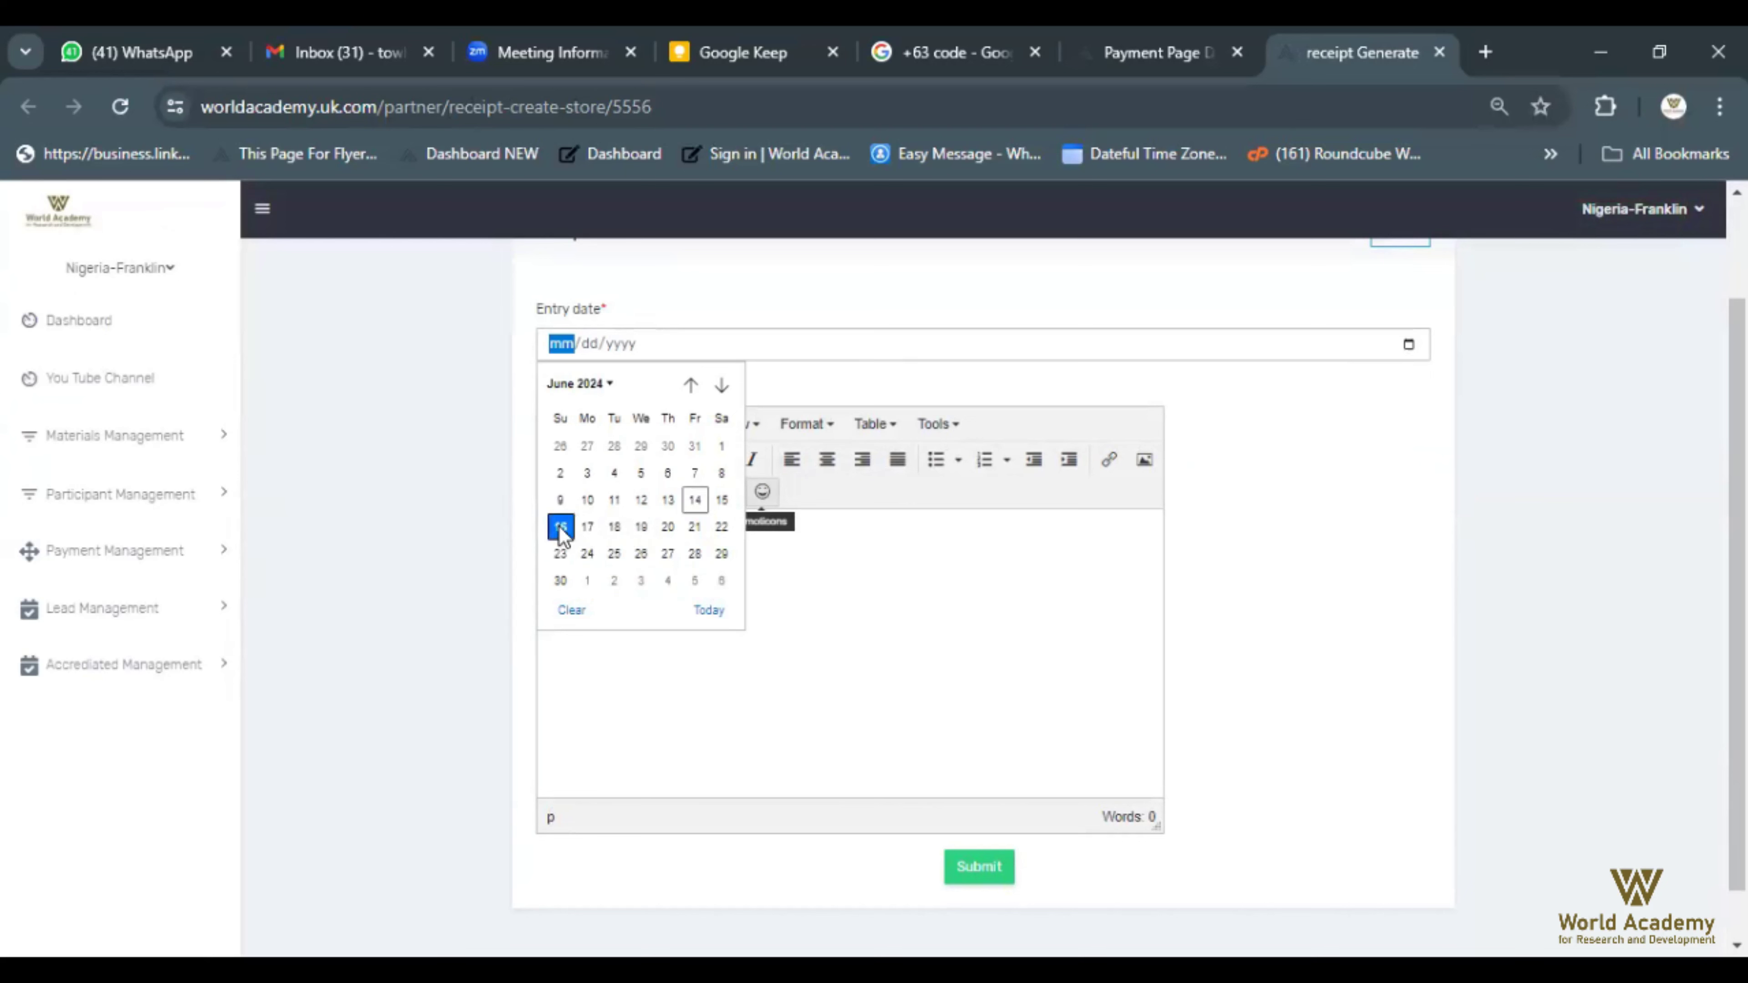
Fill in the receipt particulars and submit the receipt entry
click(625, 553)
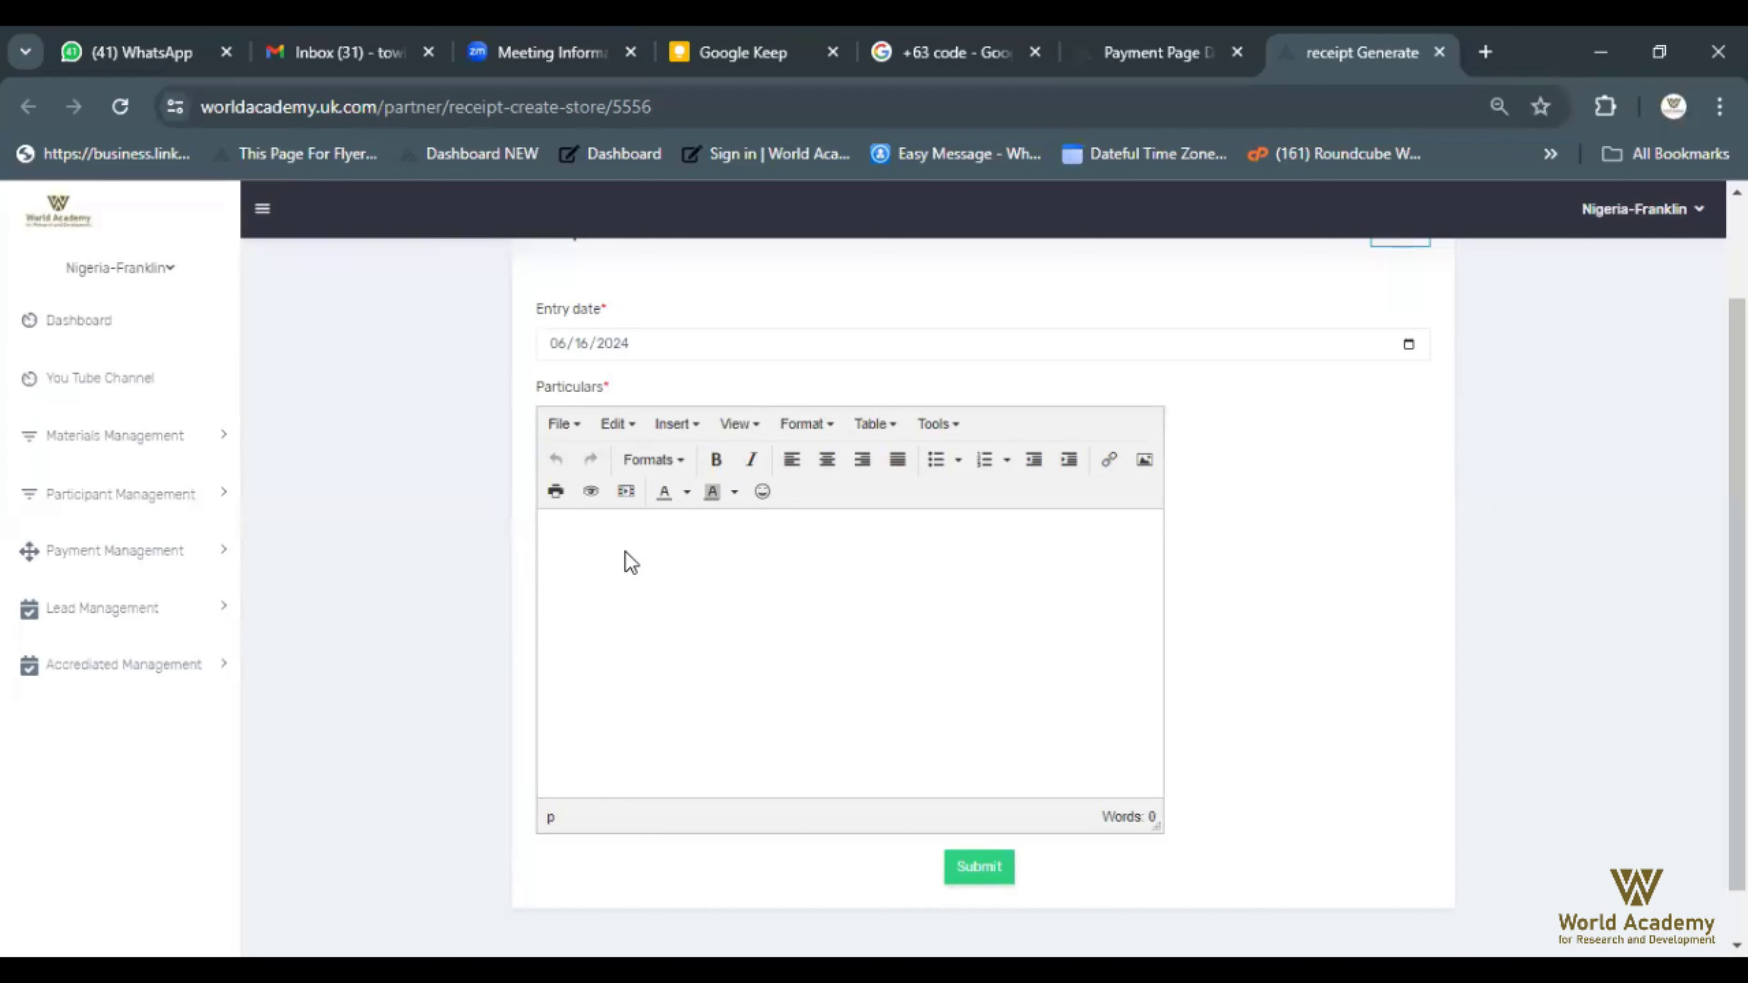
scroll(631, 563, down, 1)
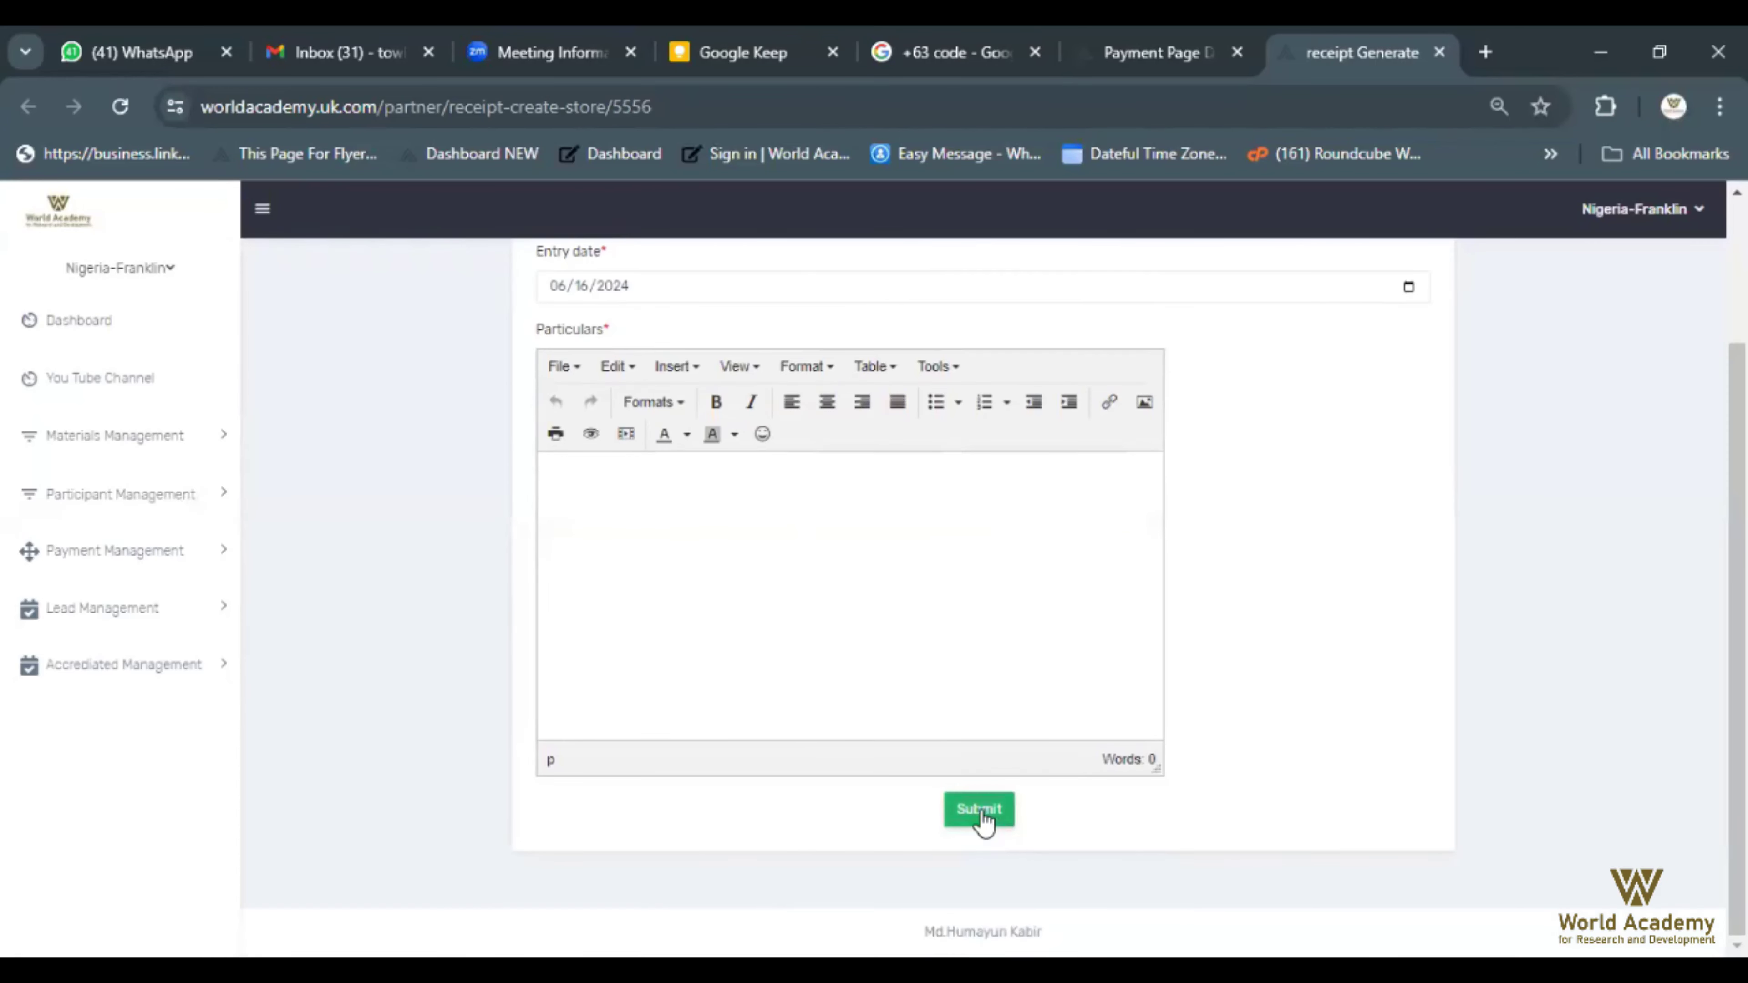
click(984, 818)
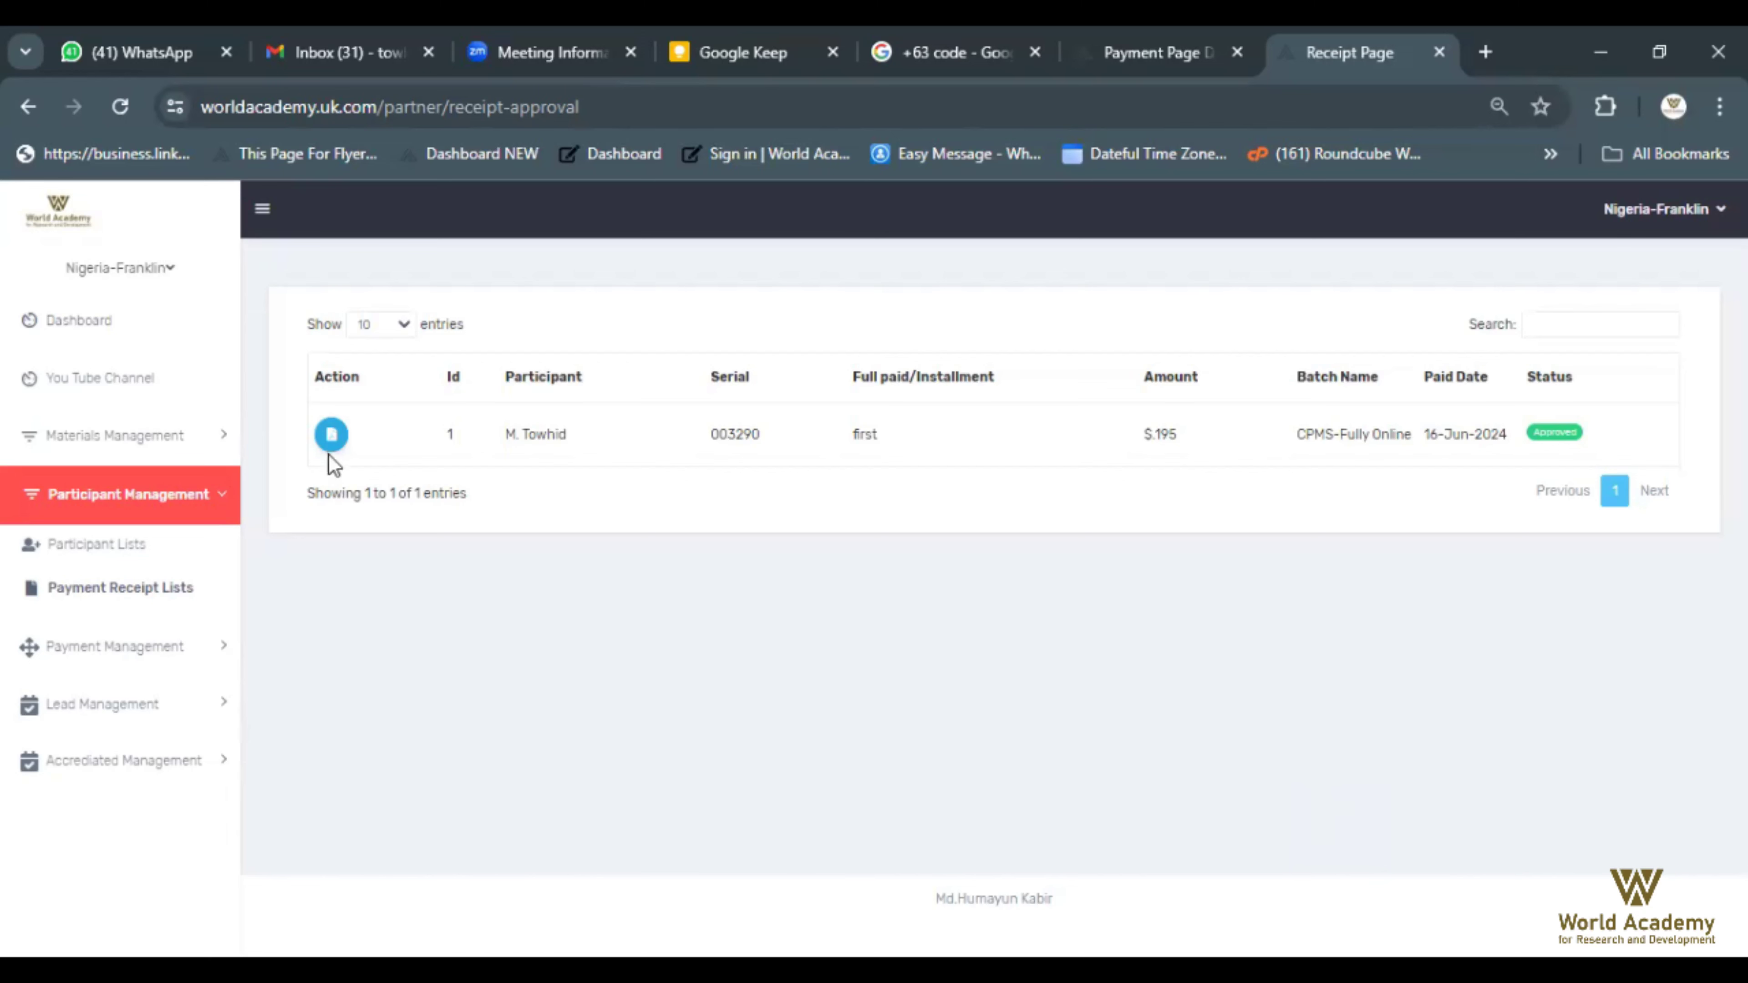
Open the money receipt for the approved $195 first-installment CPMS payment in a new tab
click(331, 437)
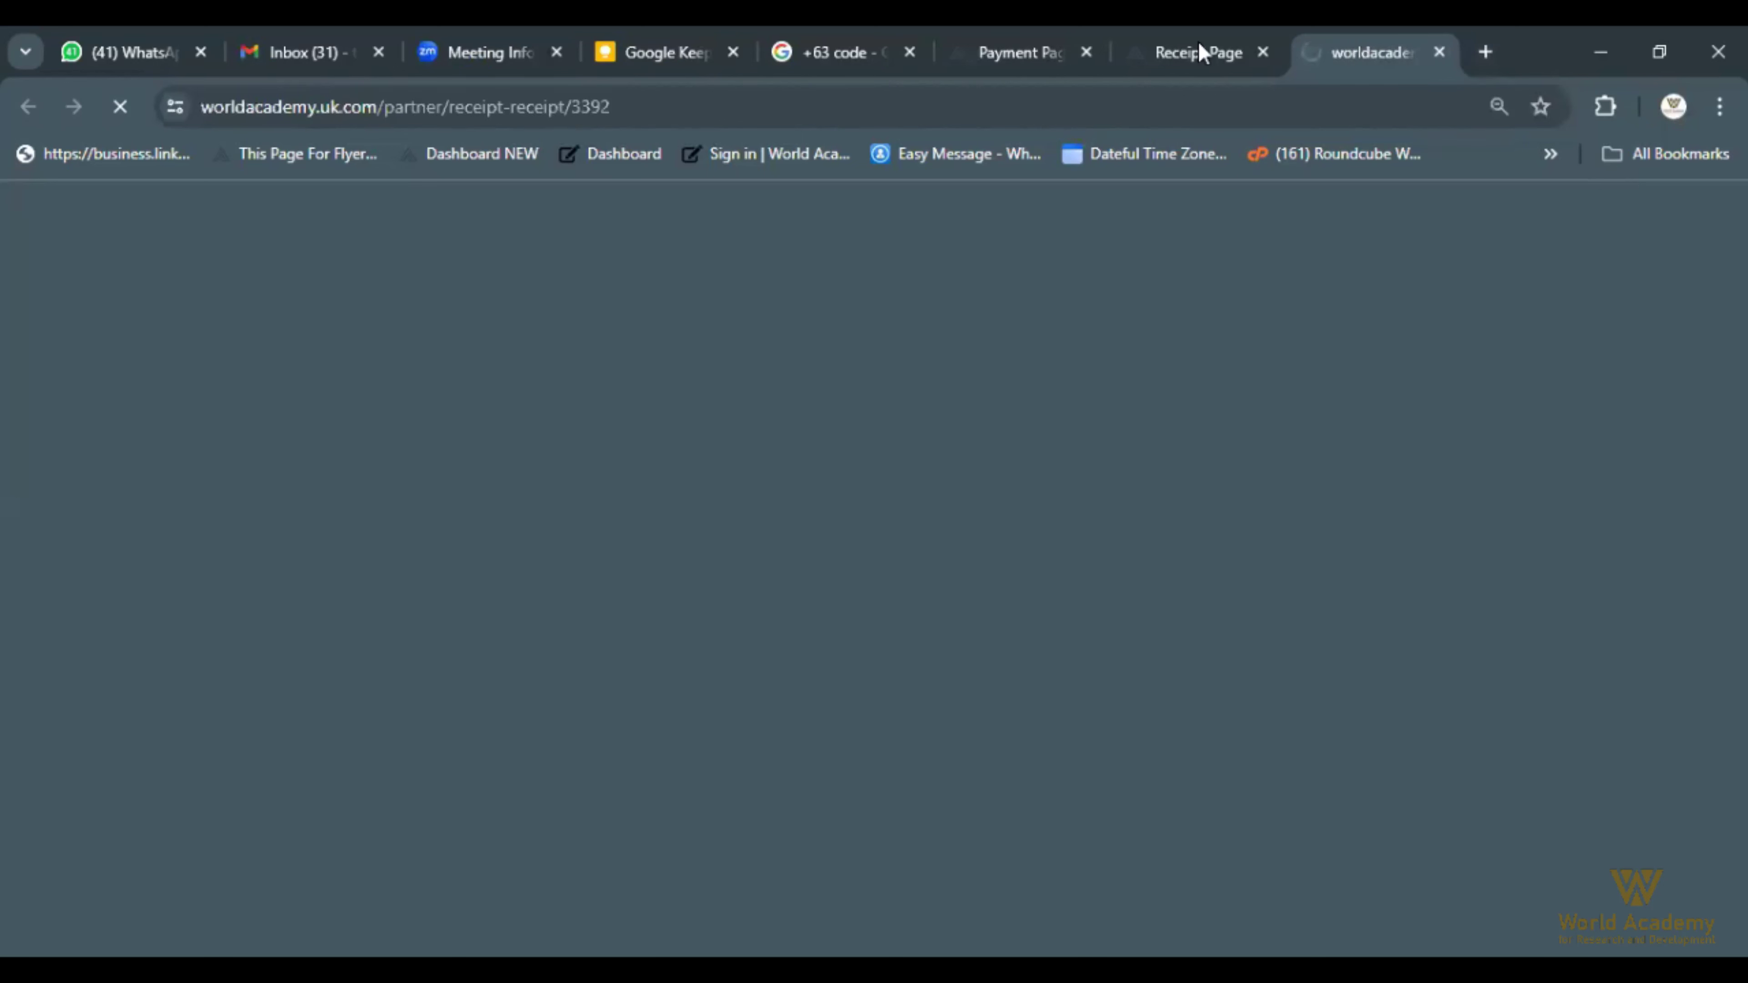
Scroll through the receipt and highlight the $.195 Grand Total
mouse_move(1221, 52)
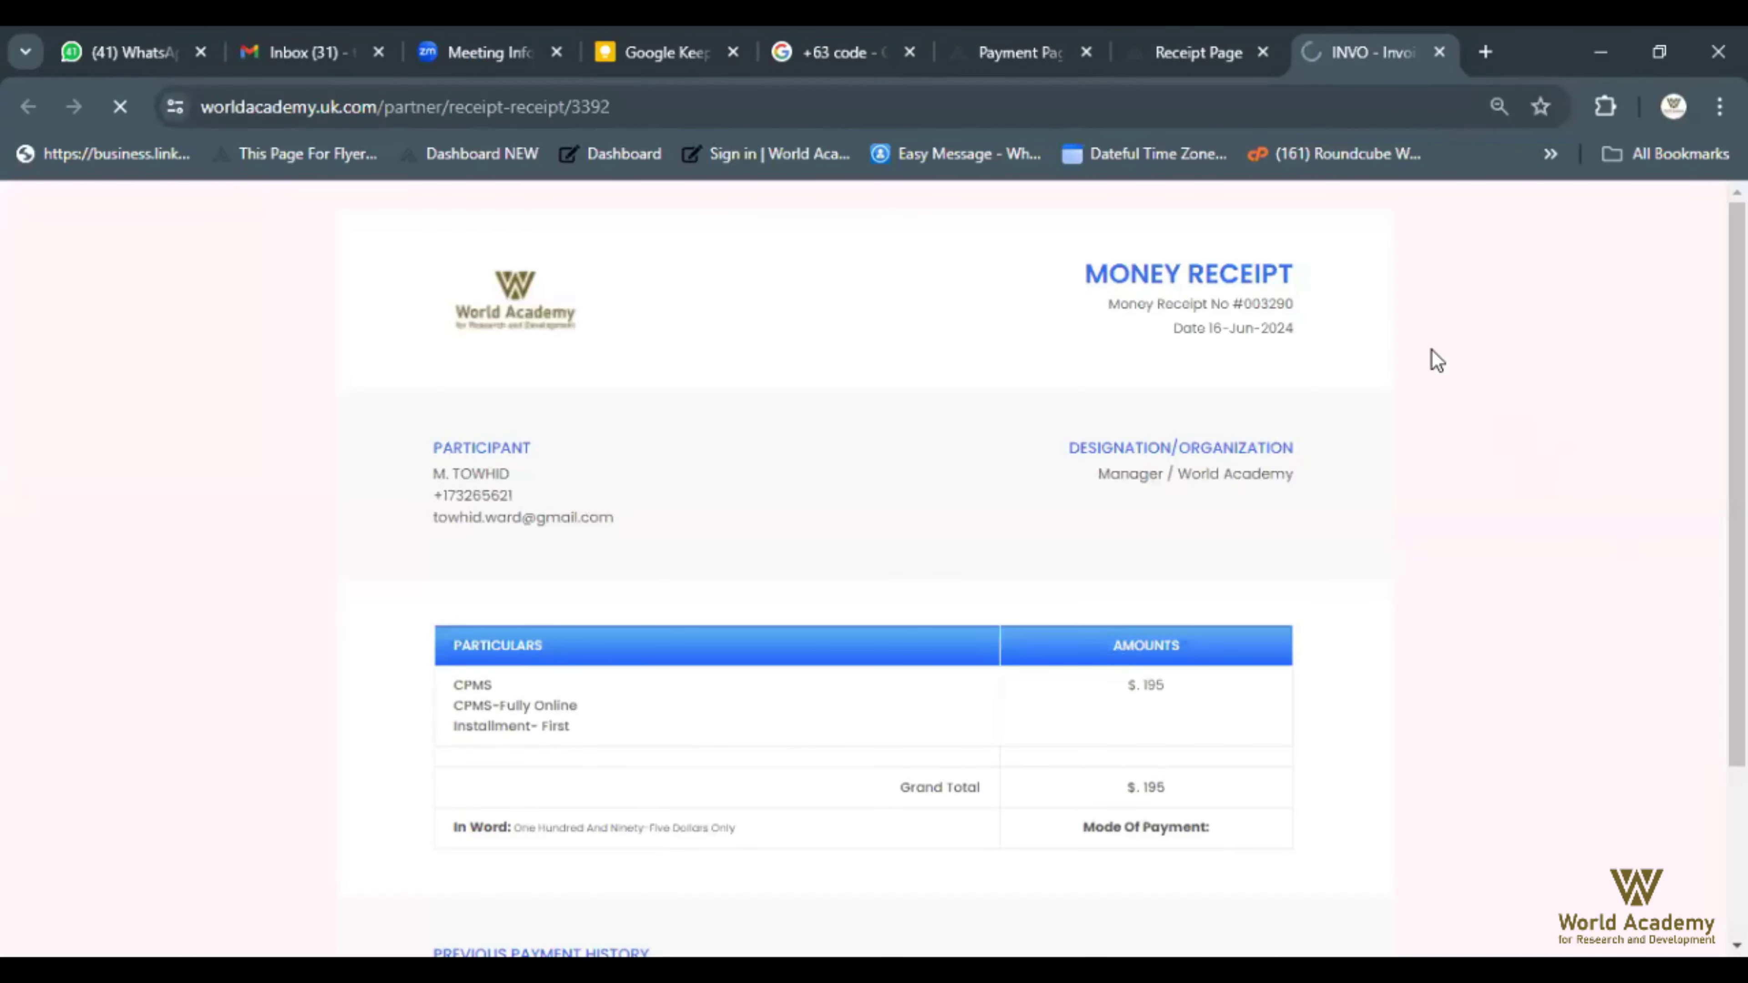
scroll(1428, 359, down, 2)
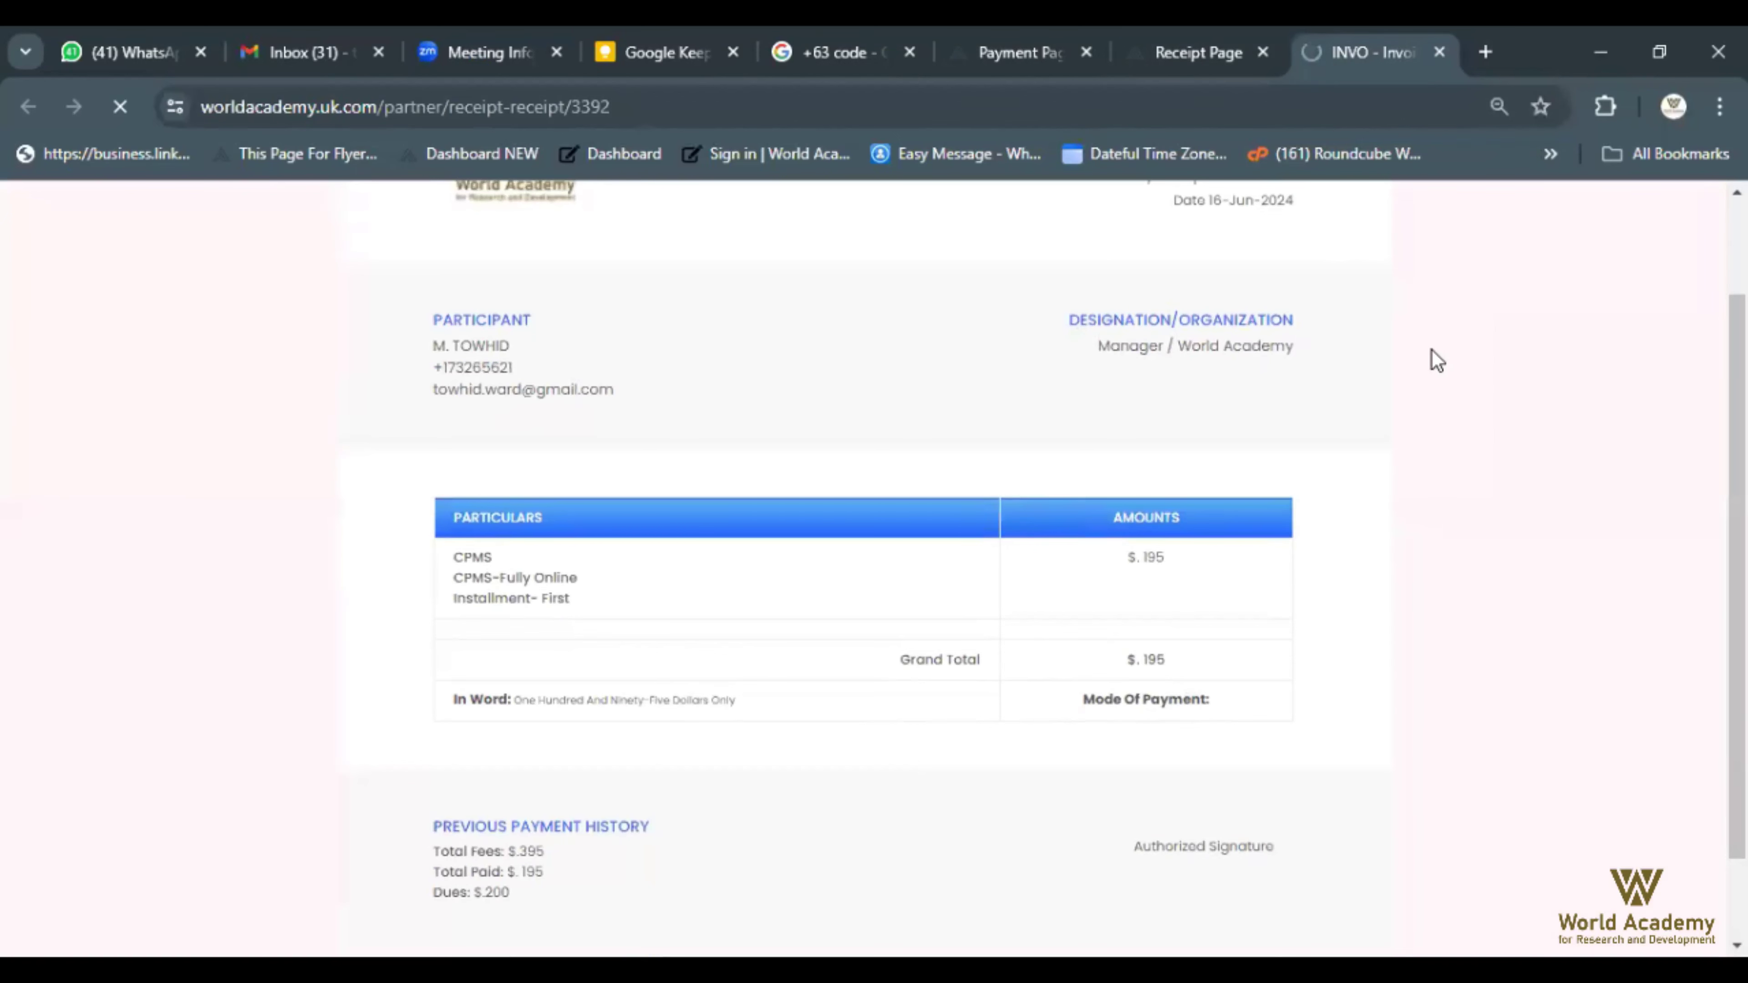
scroll(1144, 557, down, 1)
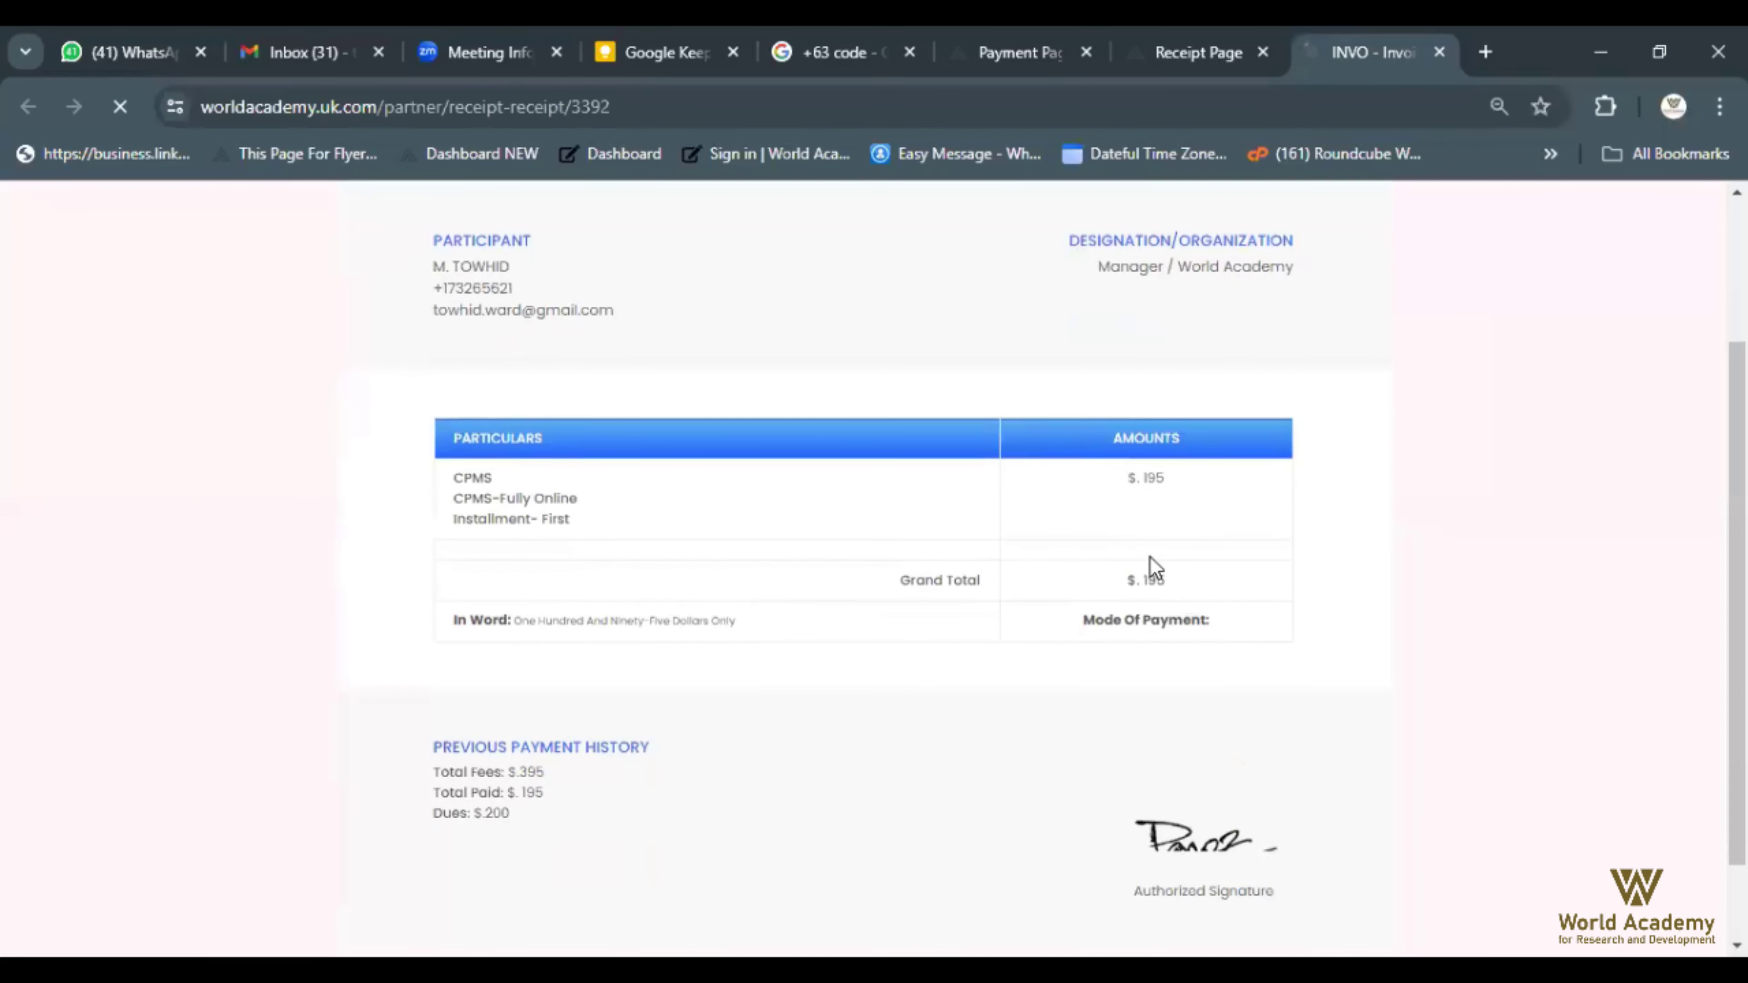
triple_click(1164, 582)
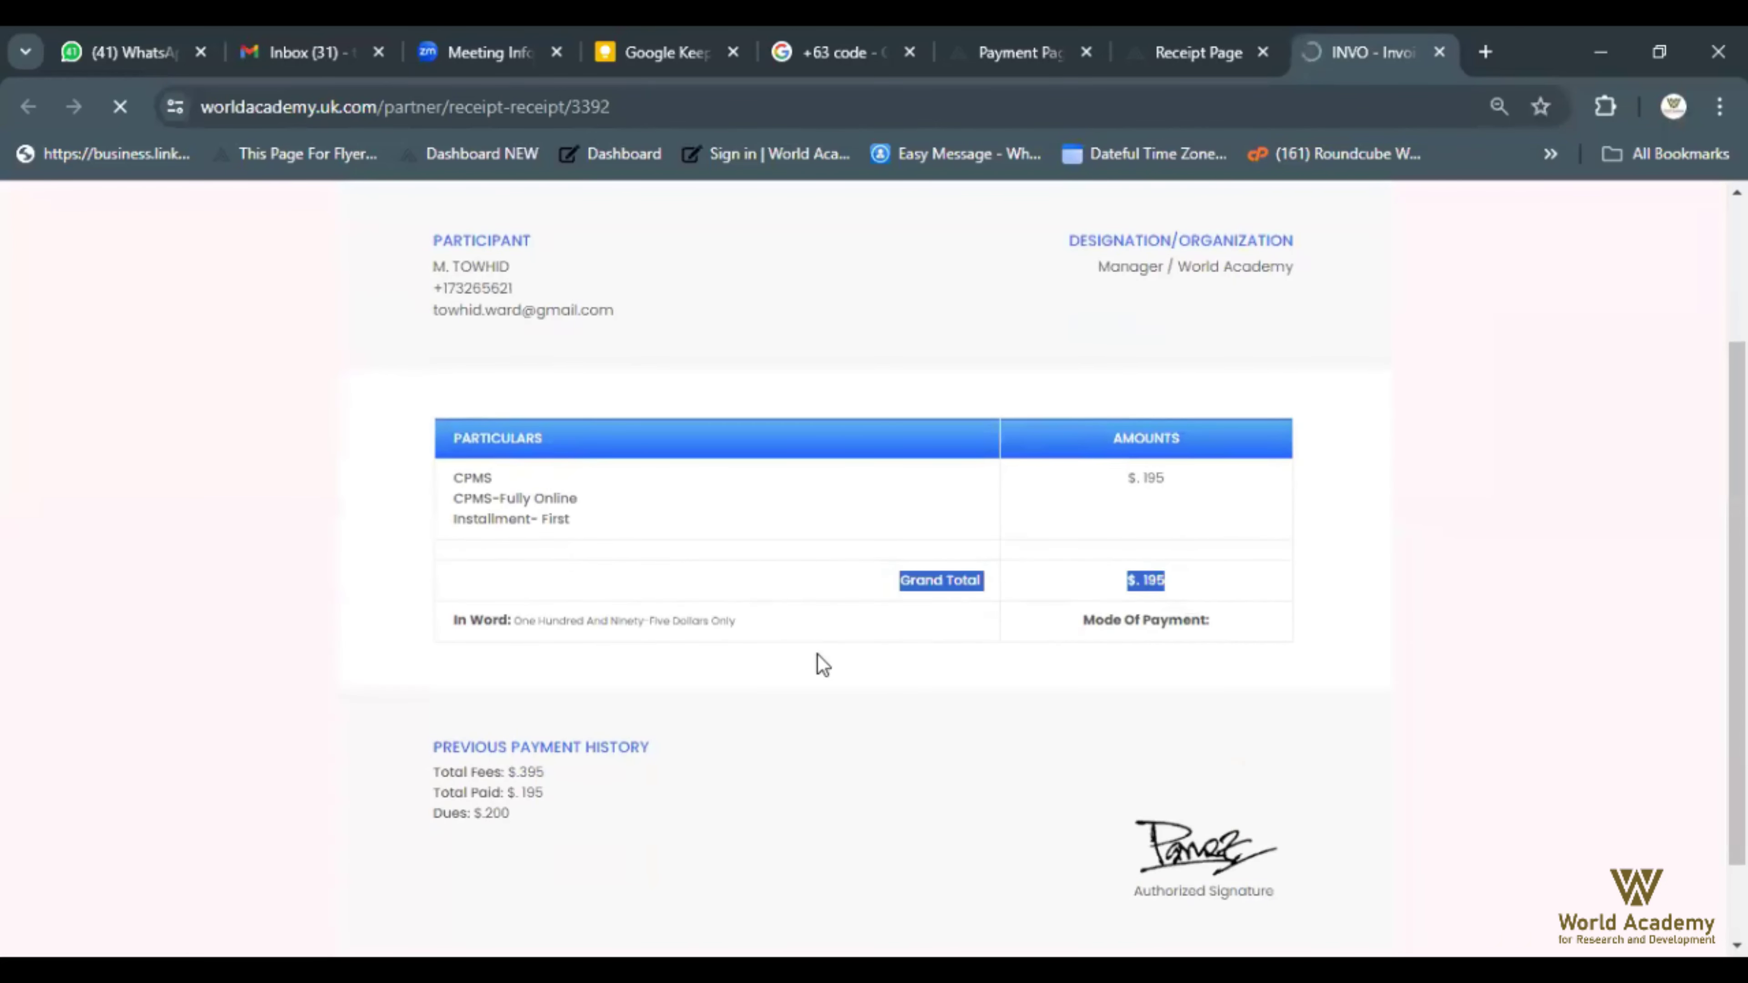
Highlight the previous payment history and the $.200 remaining dues, then return to the top
scroll(887, 697, down, 1)
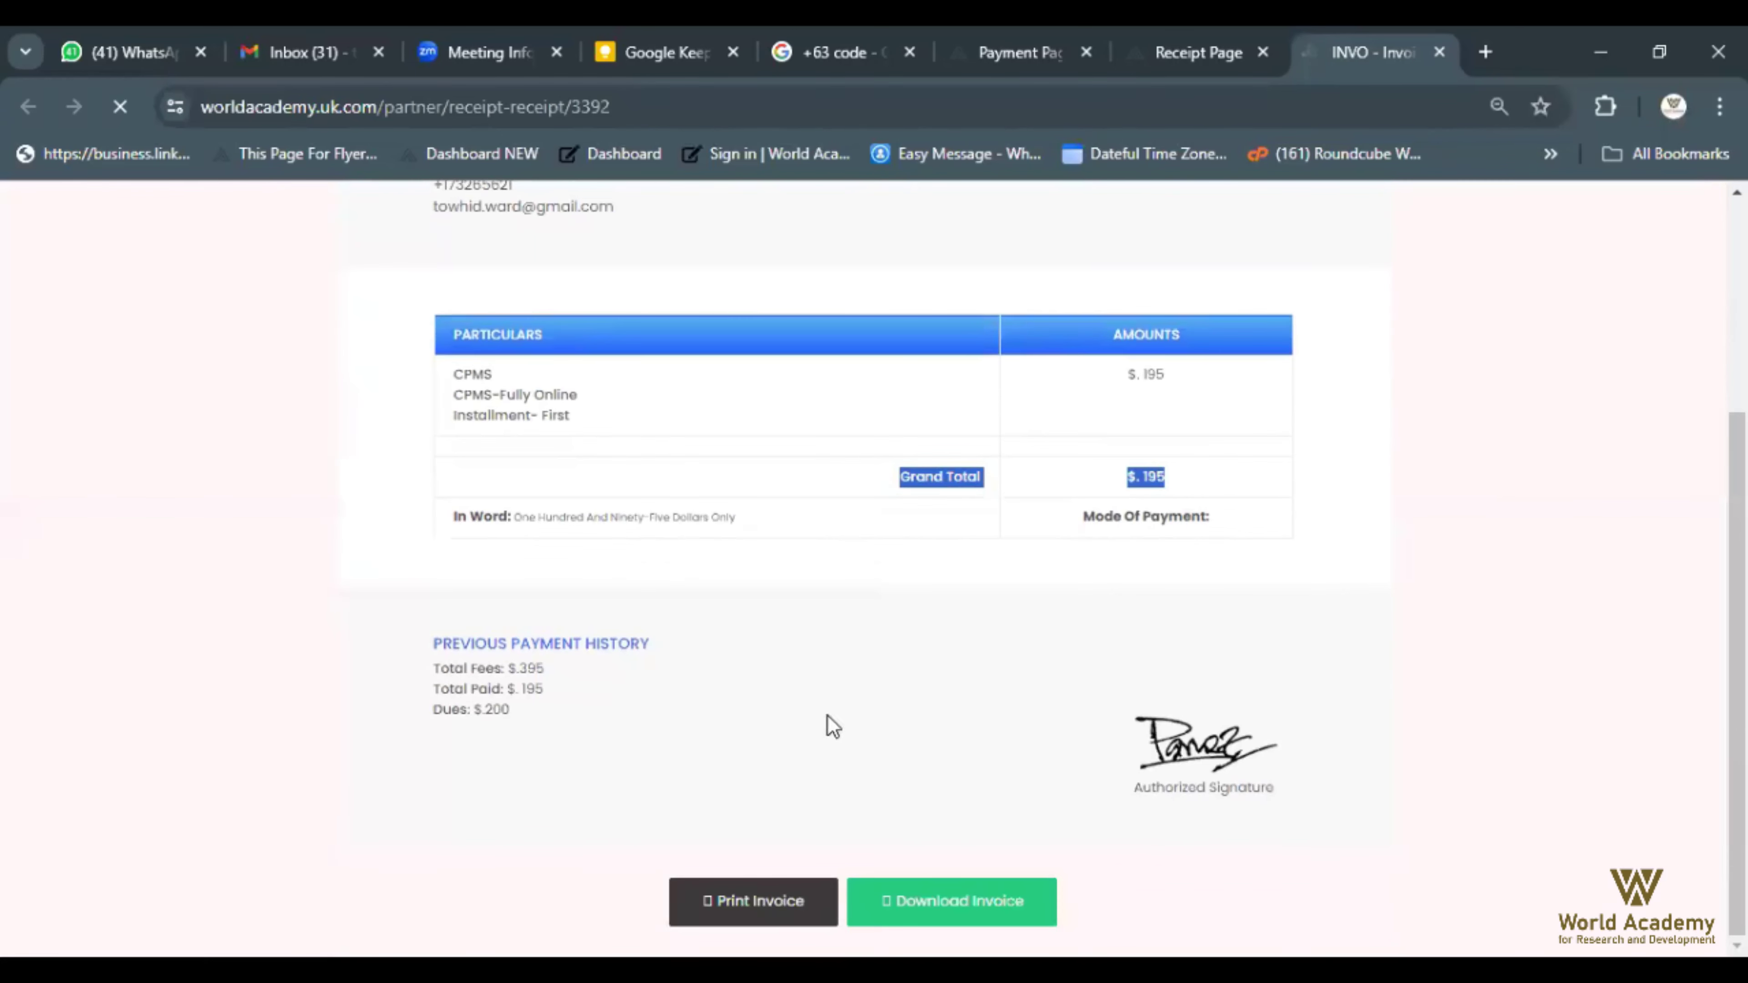
drag(431, 645, 655, 753)
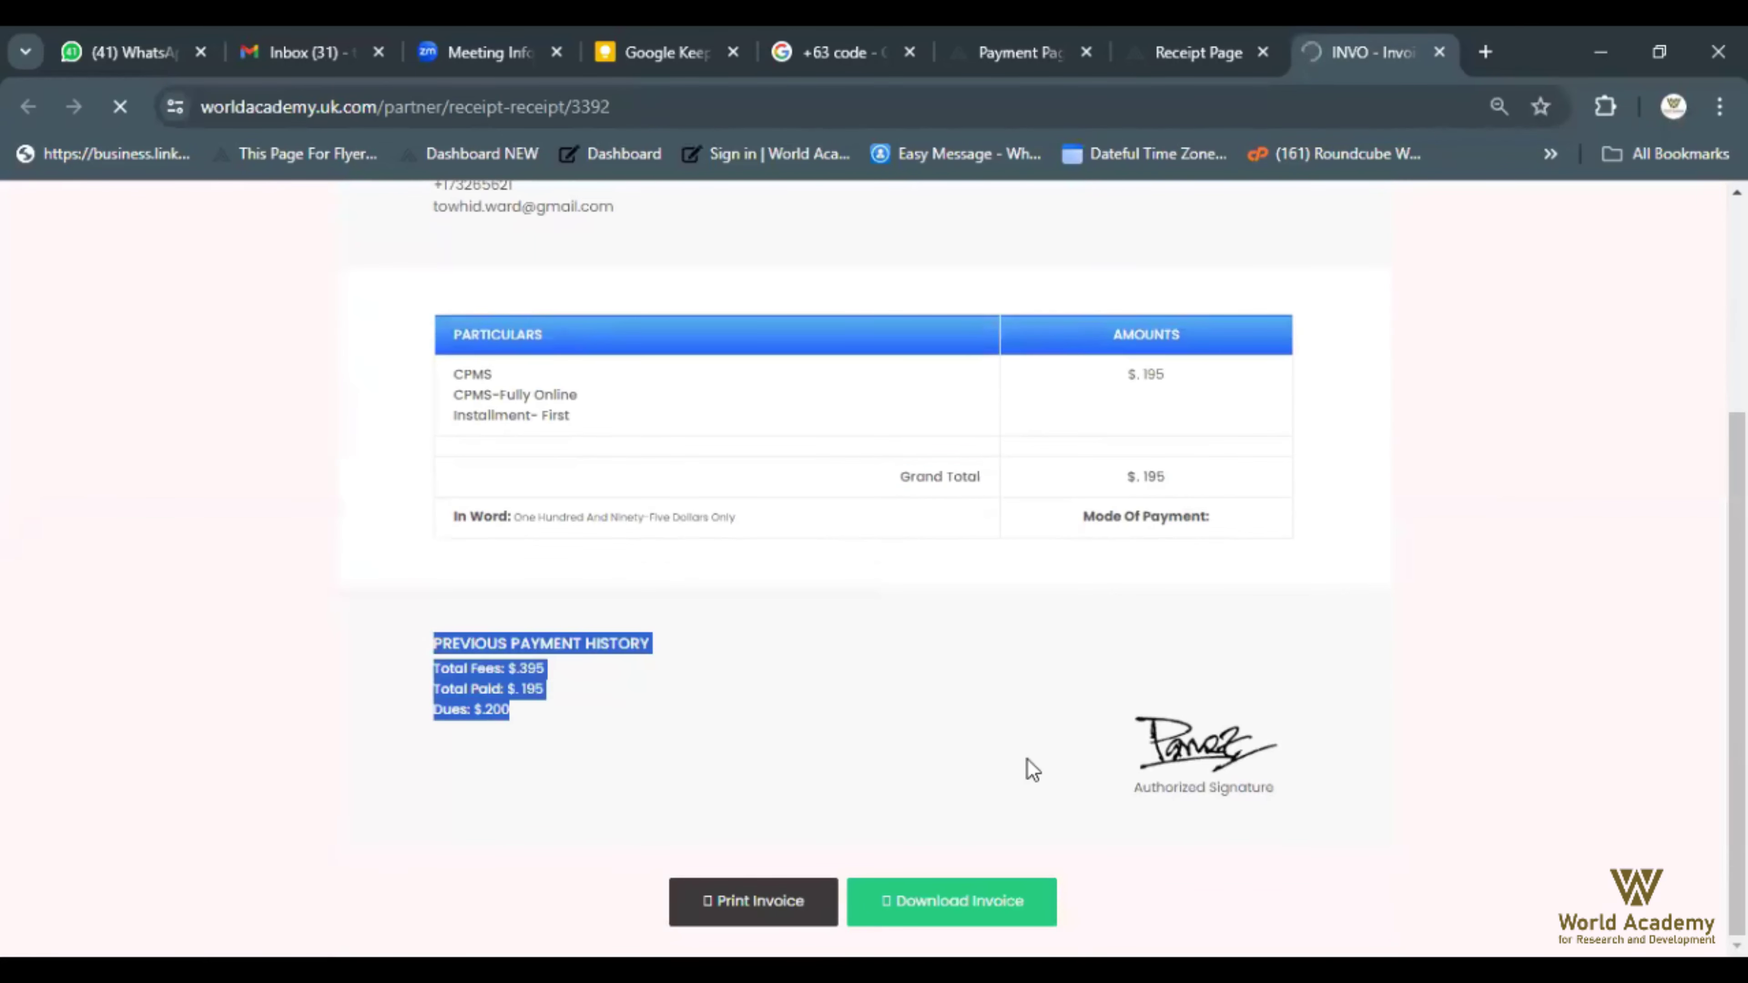
click(498, 696)
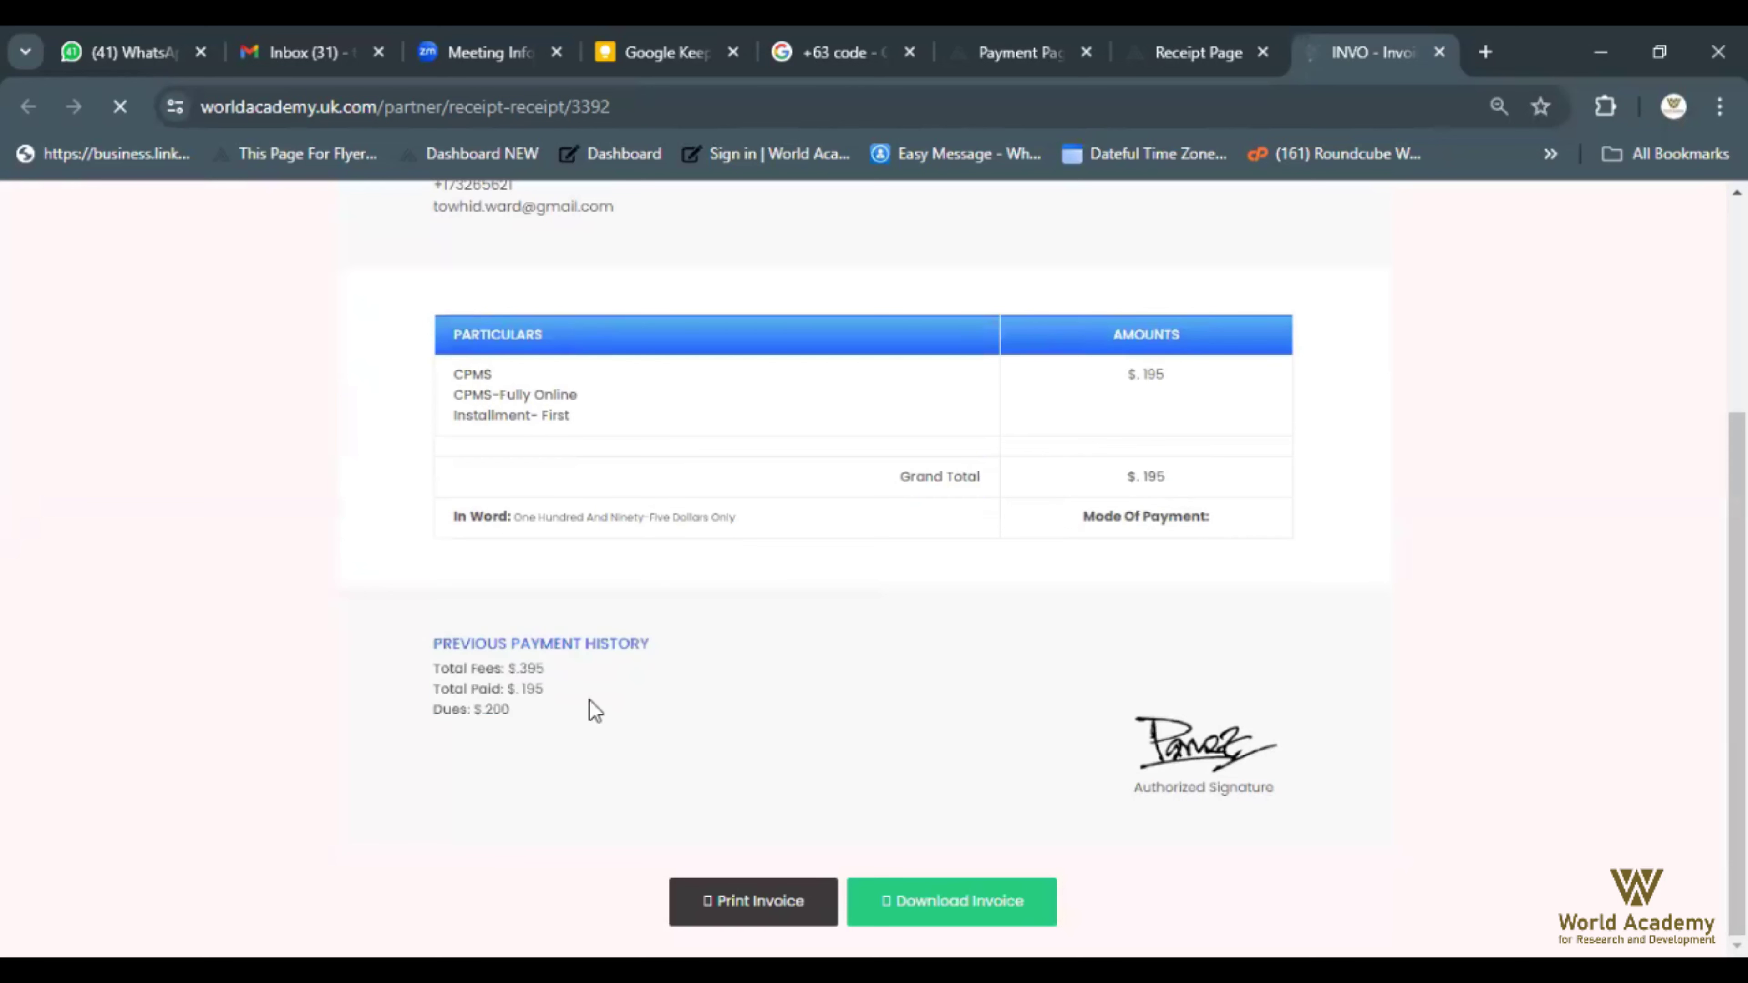
drag(434, 709, 576, 721)
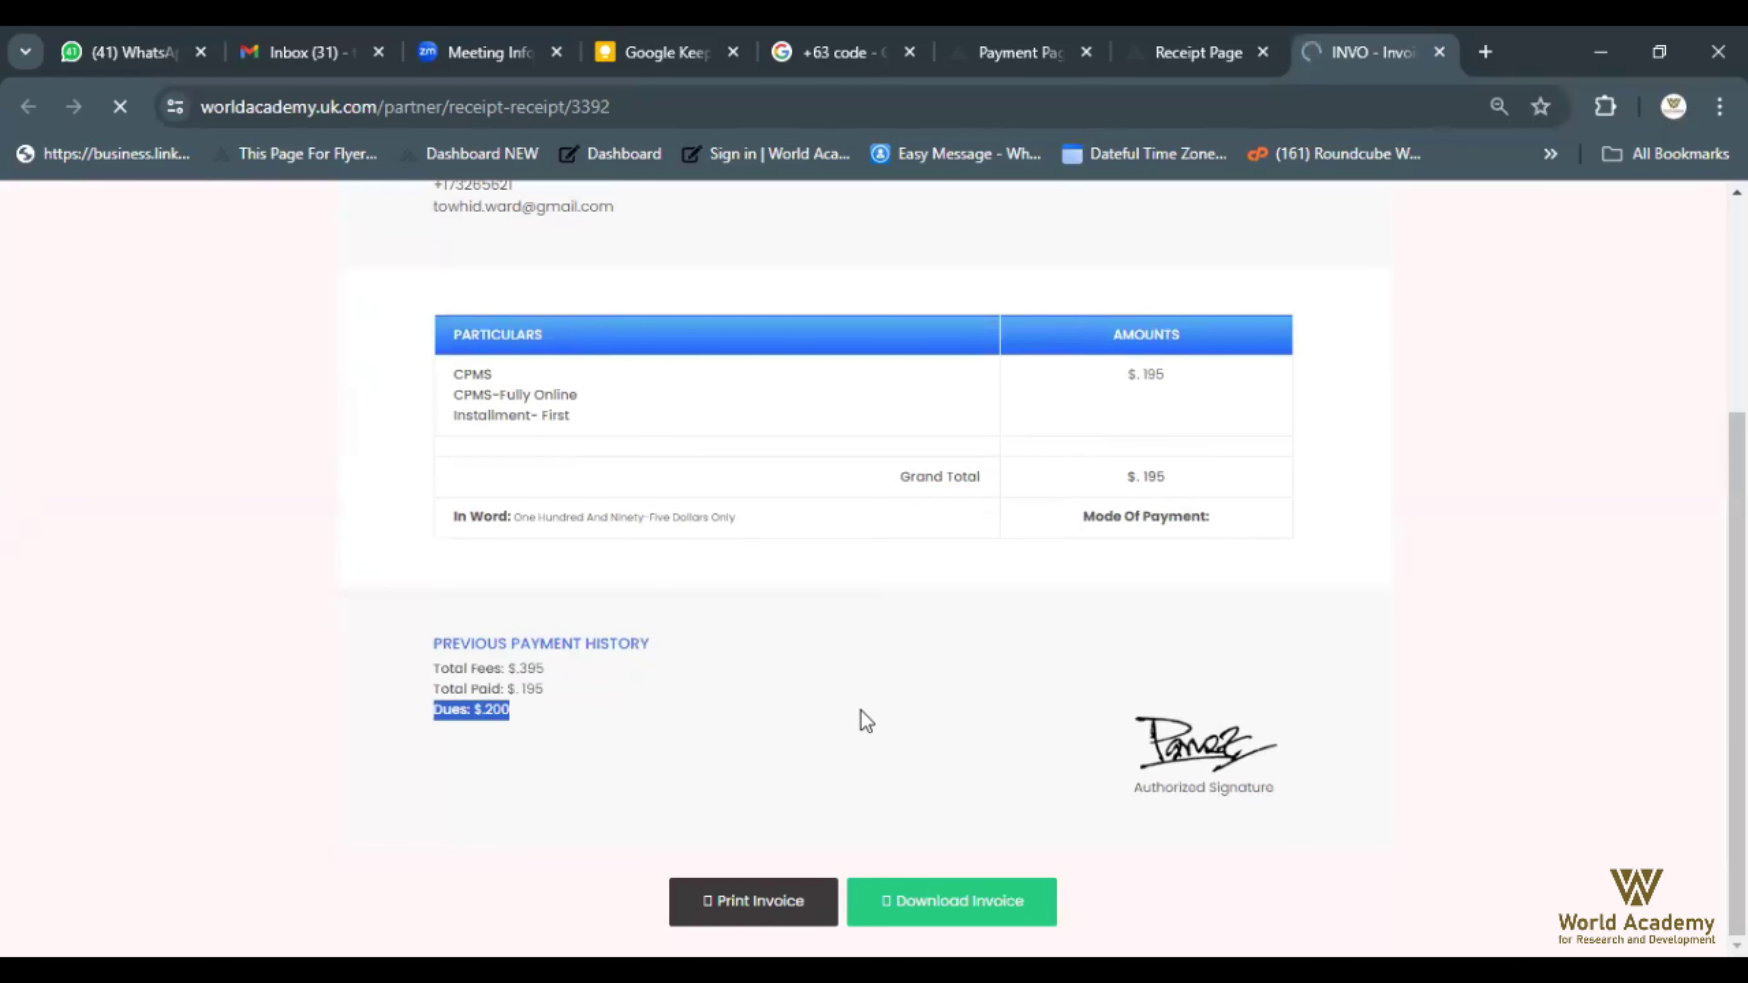
click(1594, 658)
scroll(1594, 659, up, 2)
scroll(1594, 662, up, 3)
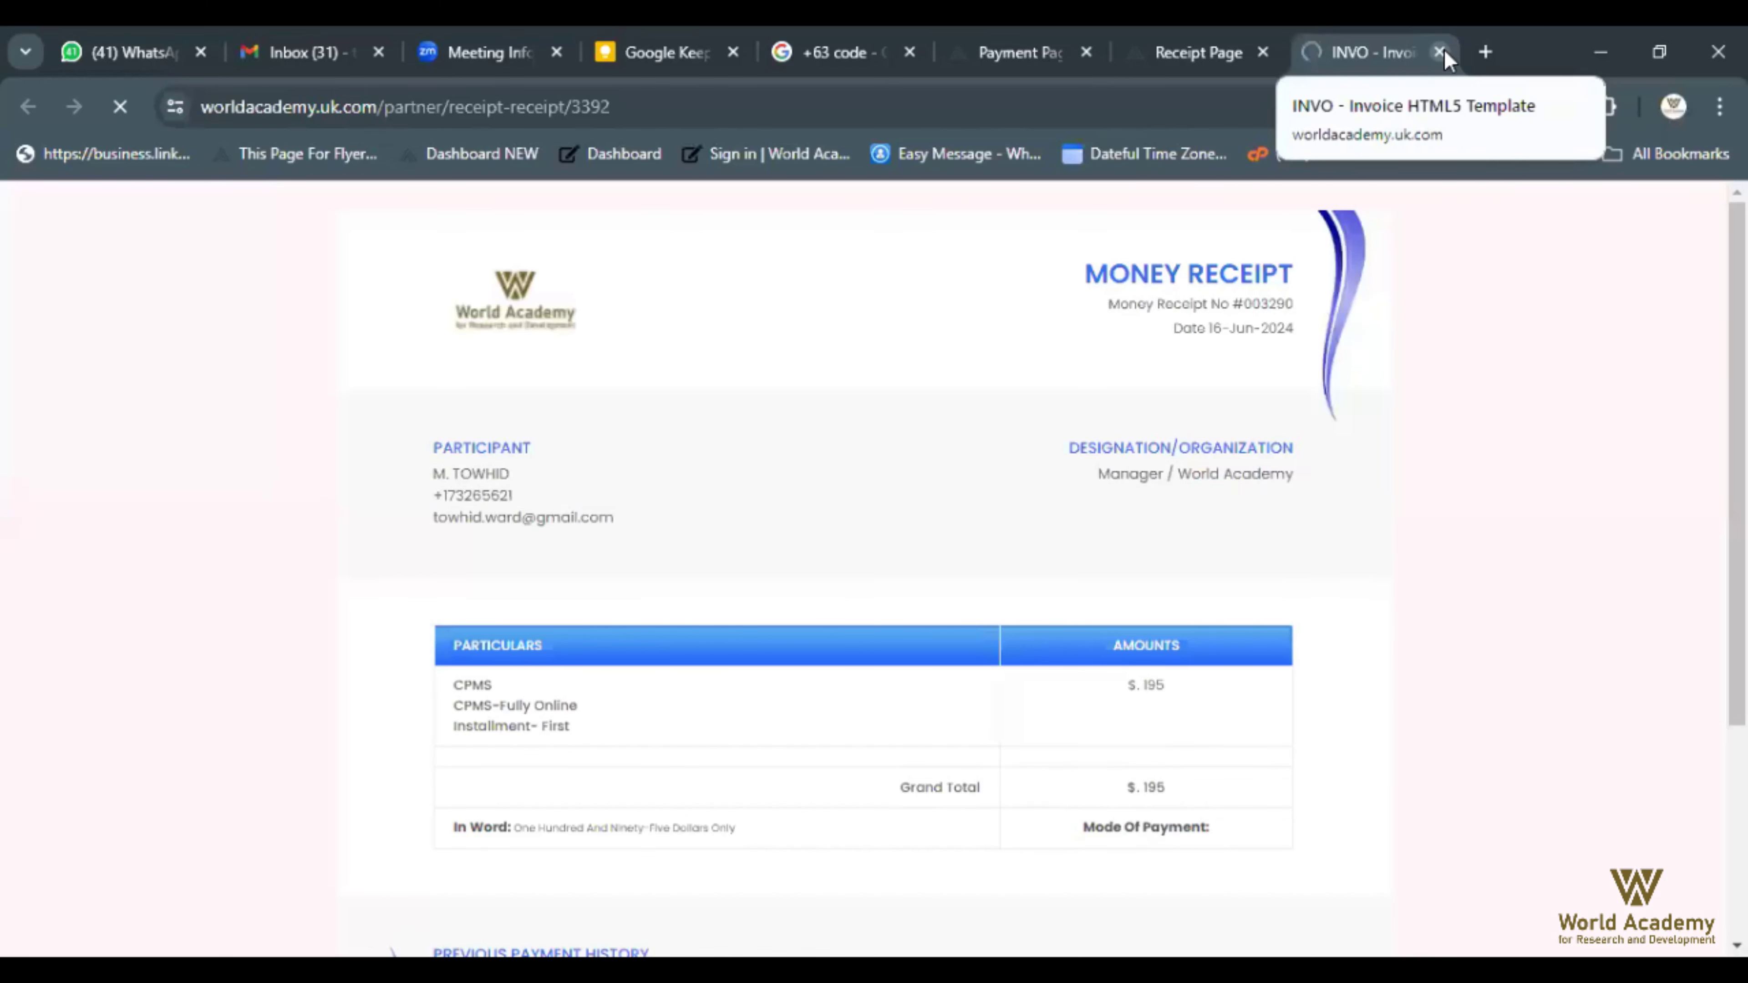
Close the receipt tab and expand Payment, Lead and Materials Management in the sidebar
click(1440, 53)
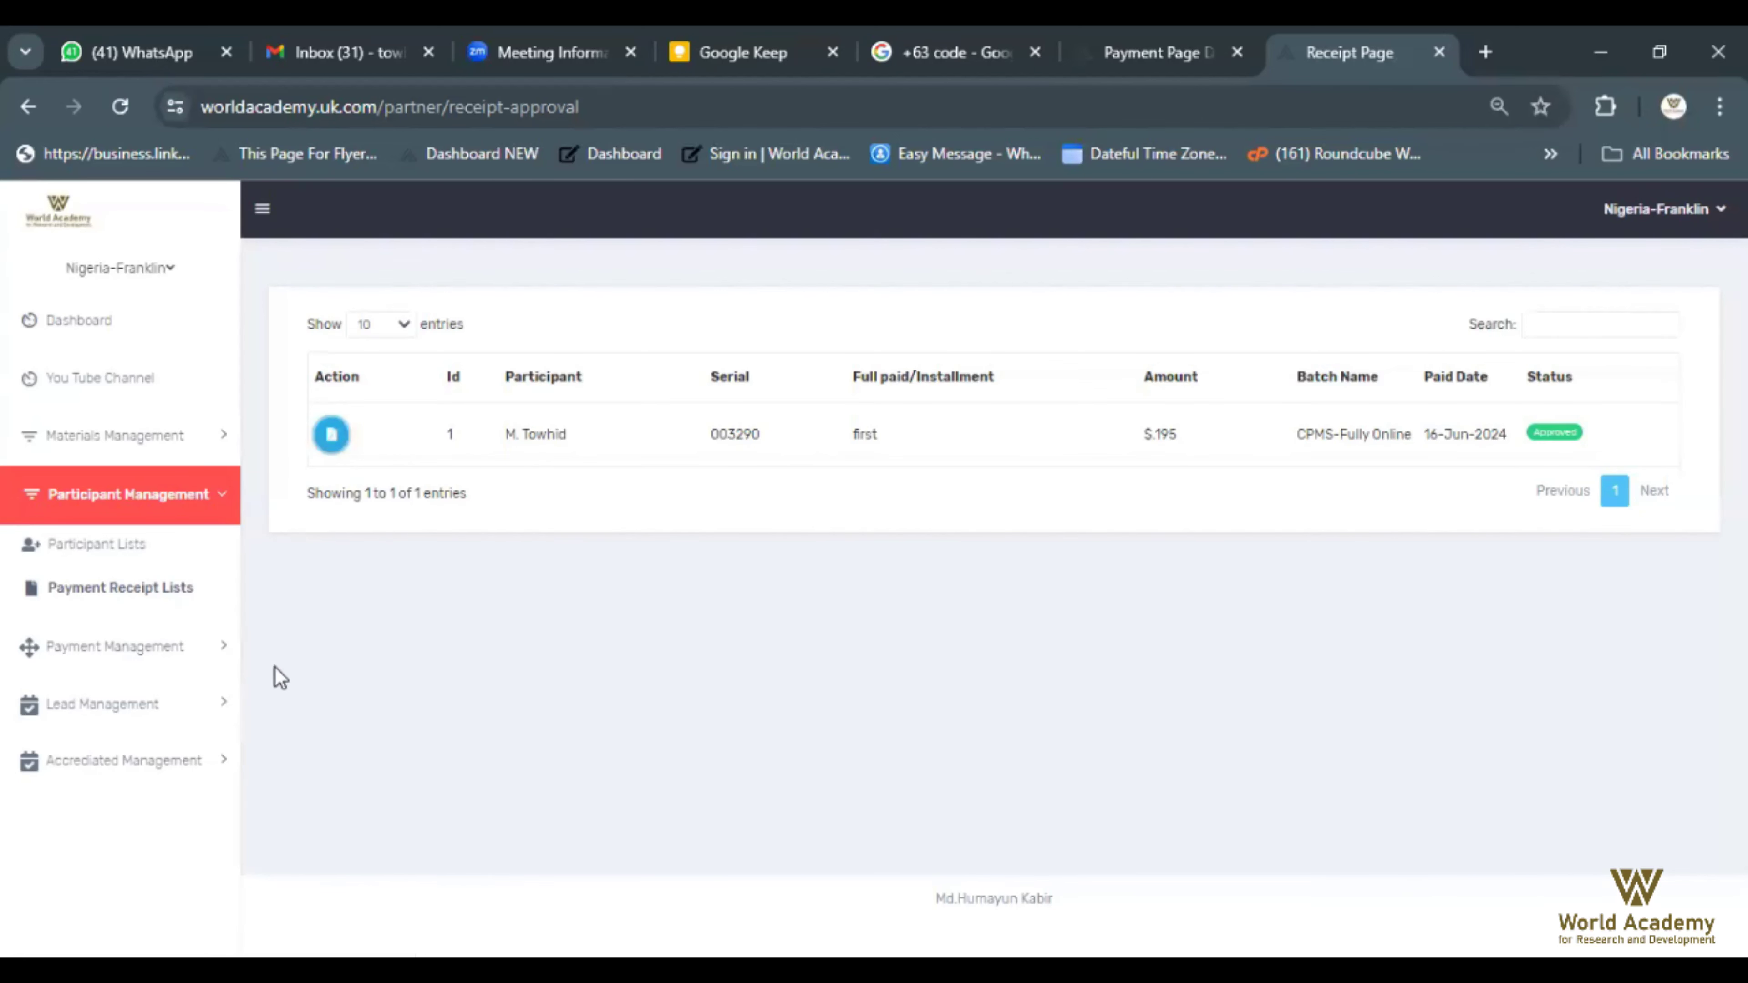
click(226, 655)
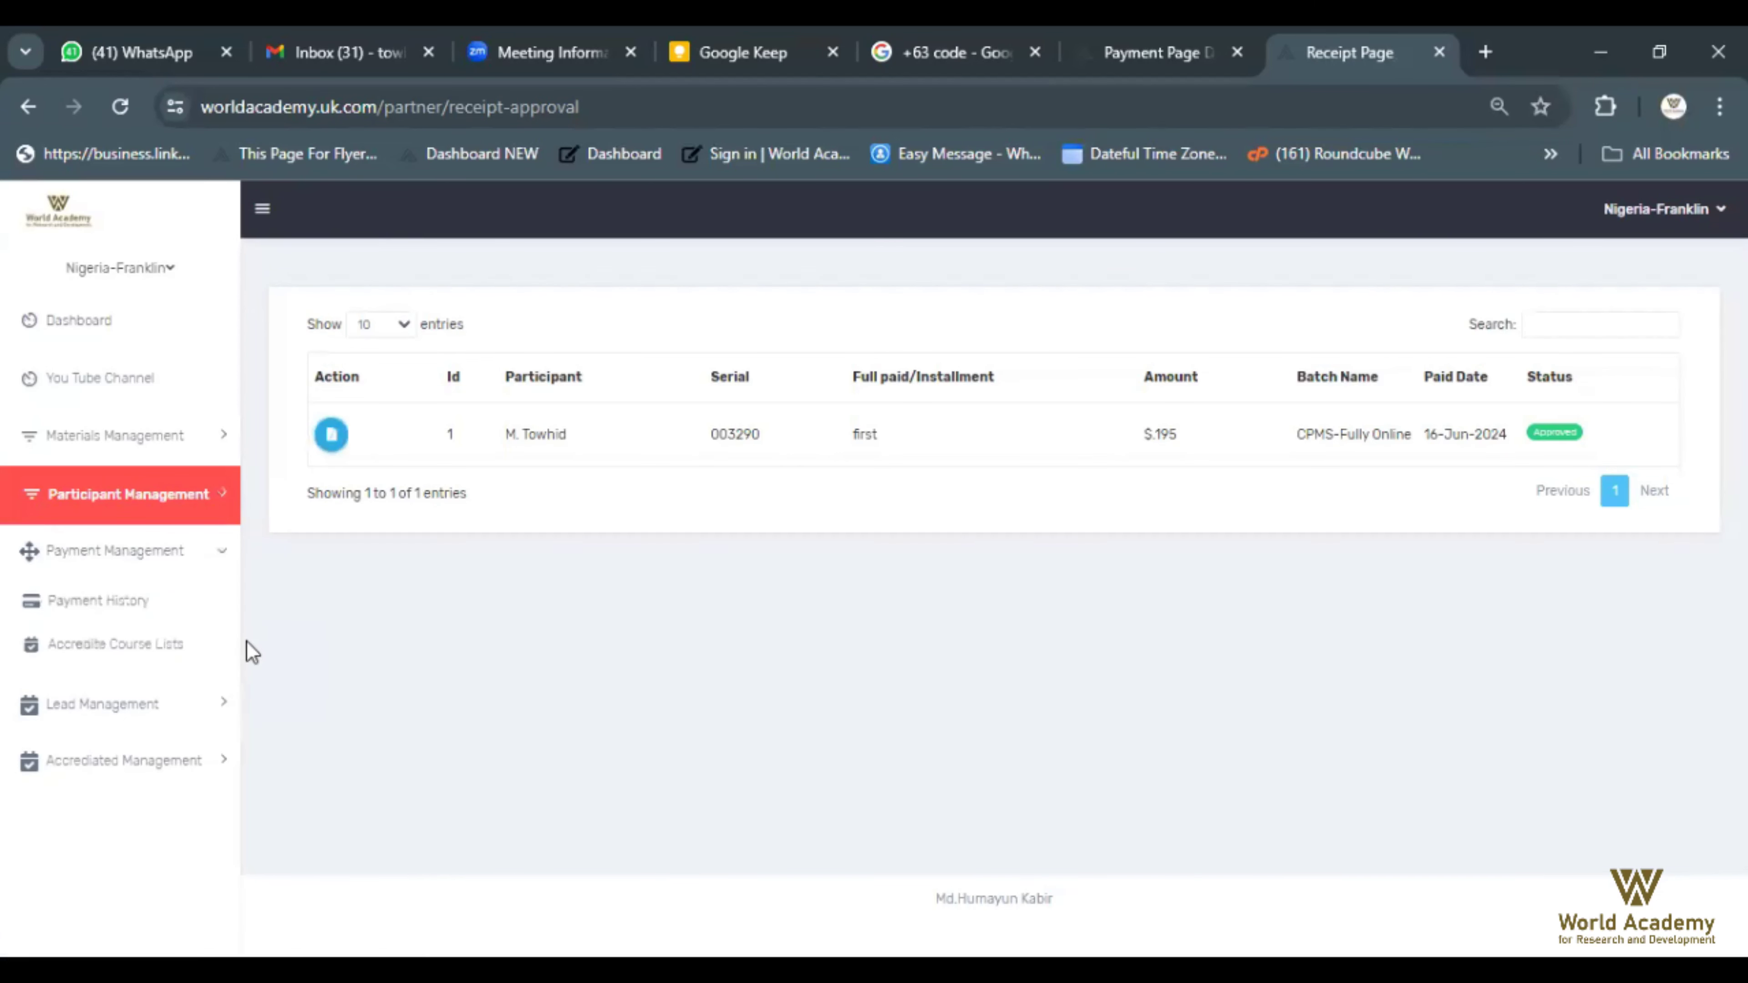
click(227, 695)
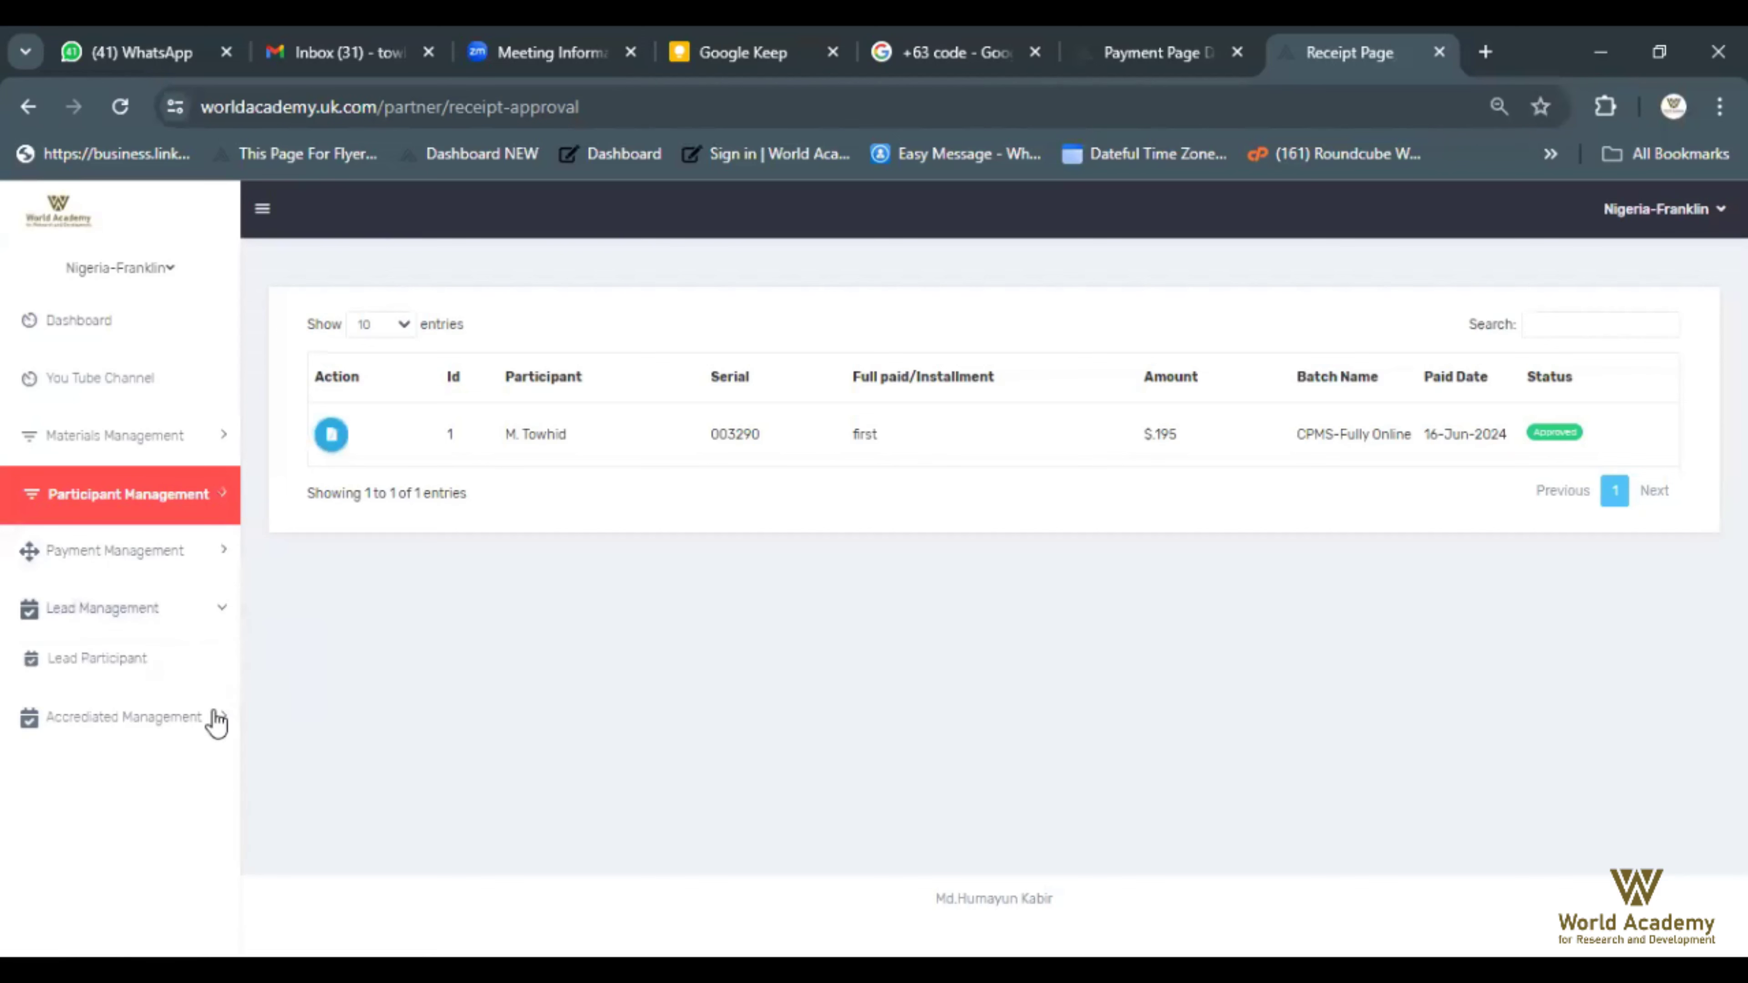
click(209, 438)
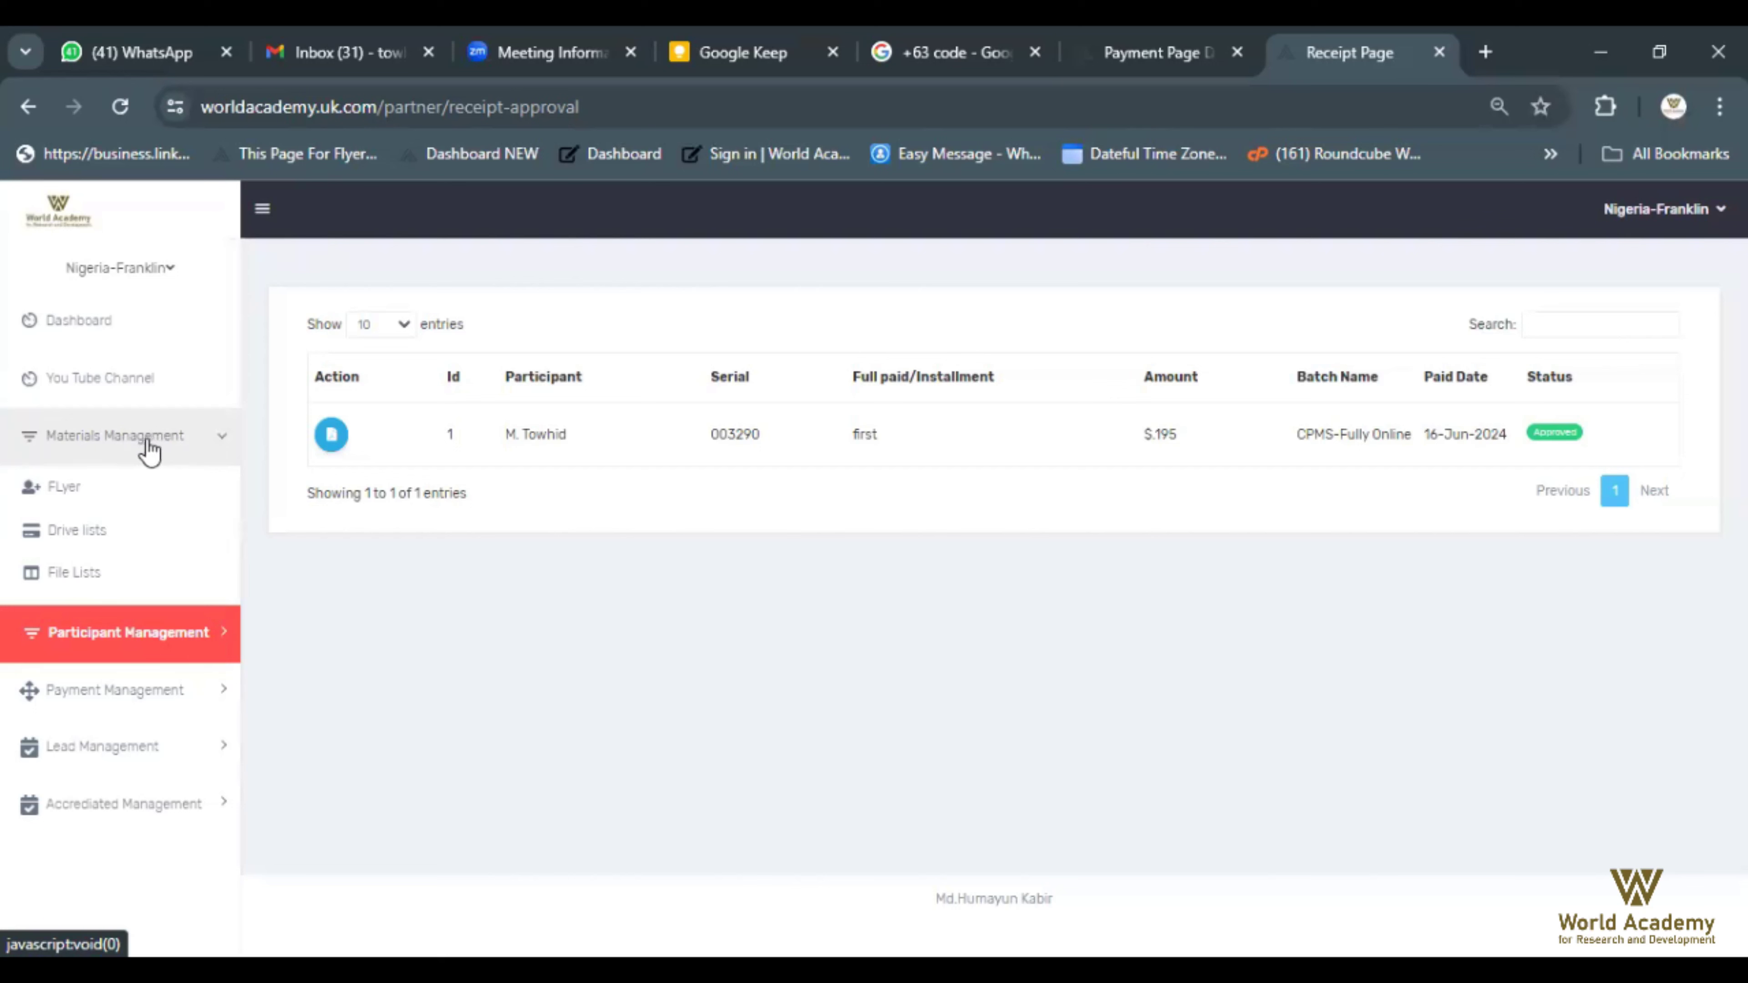
Open the Flyer list and search it for 'cpms'
click(72, 500)
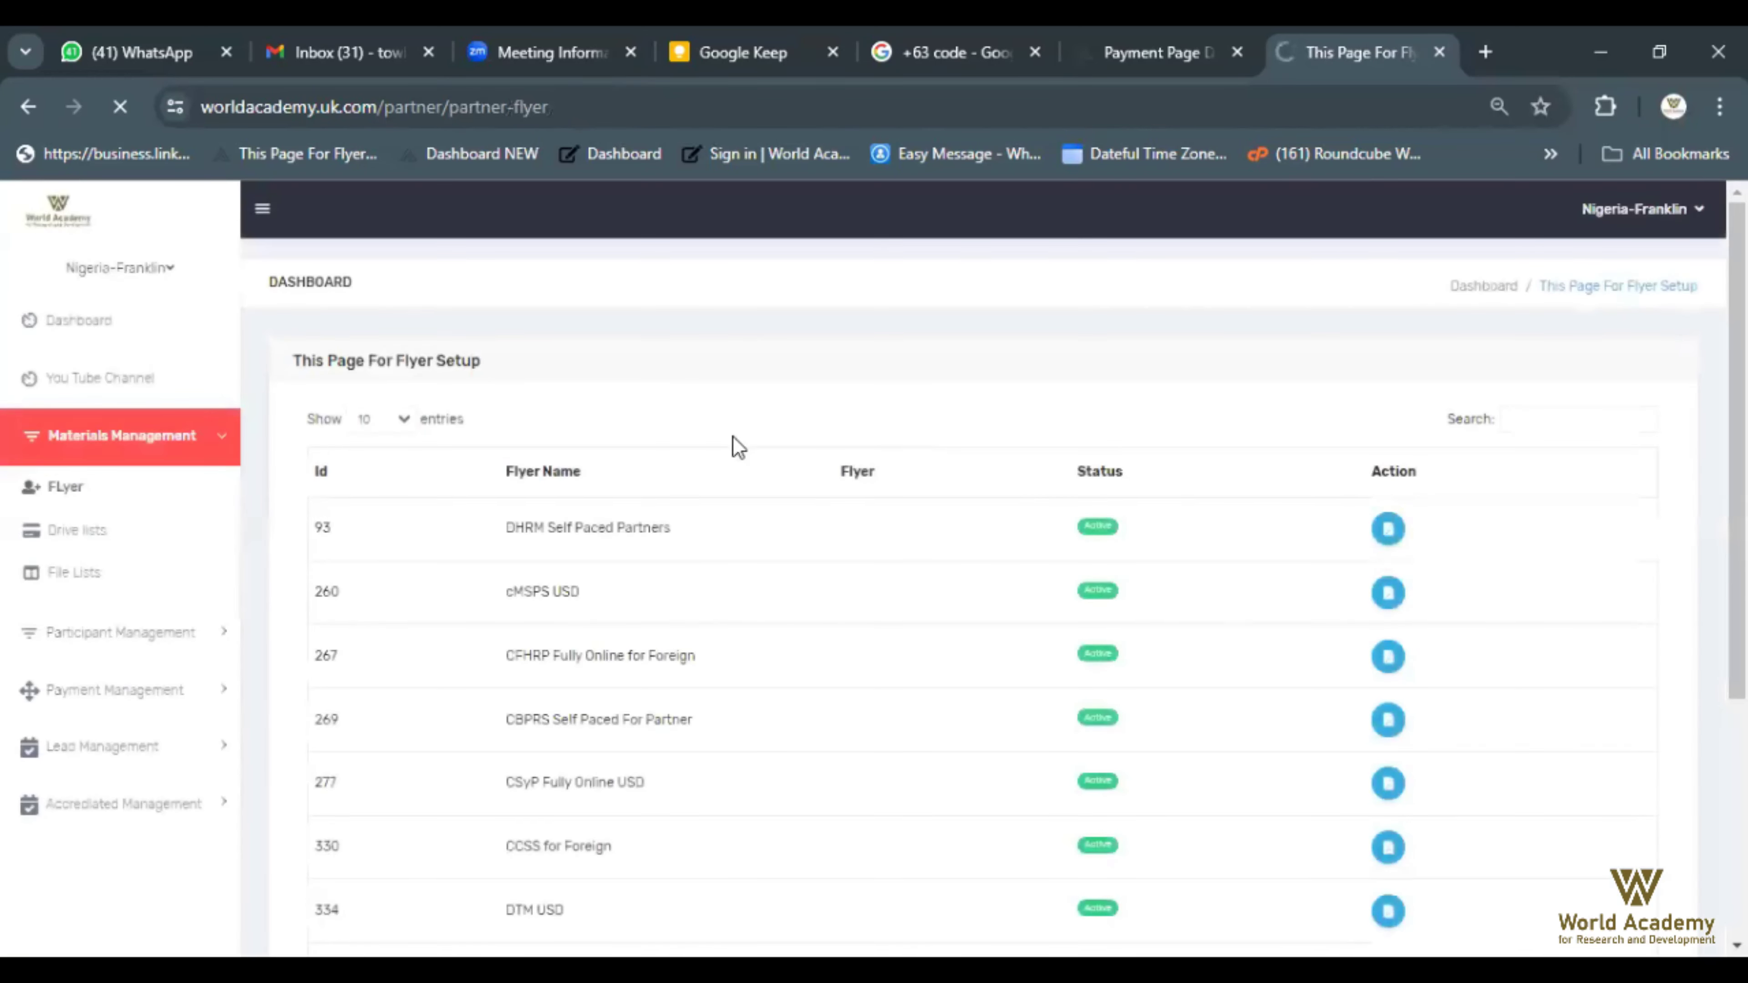
scroll(724, 469, down, 5)
scroll(1069, 597, up, 2)
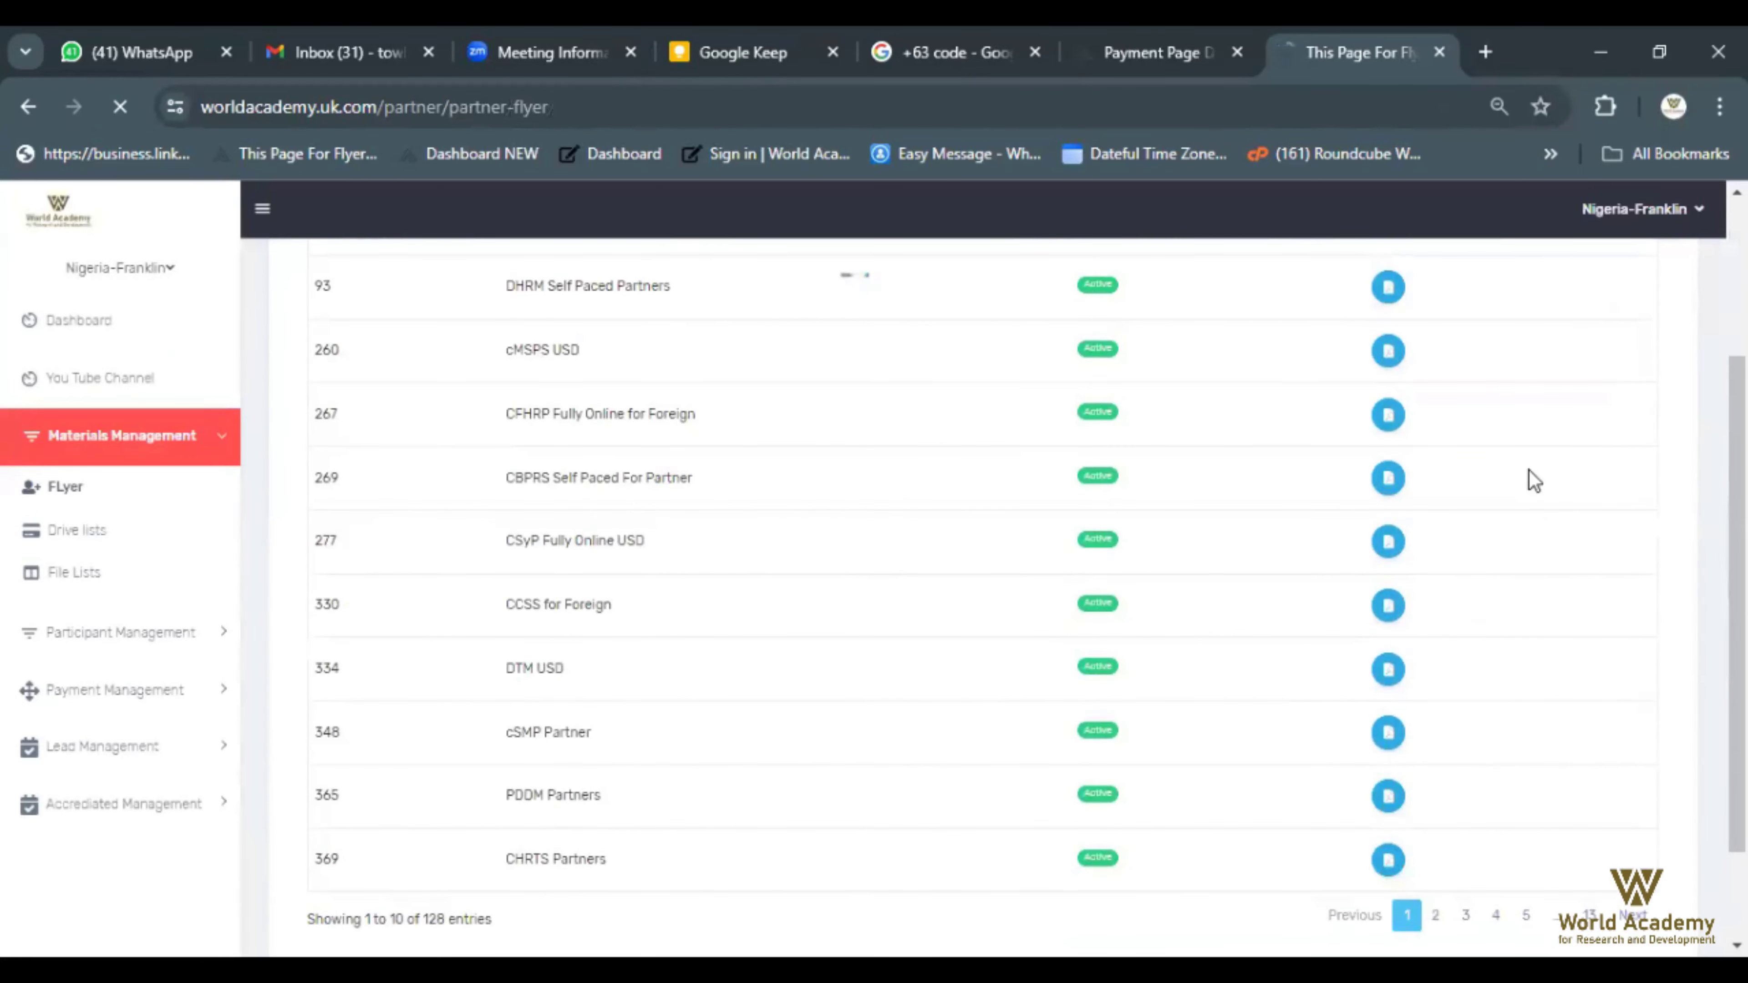
scroll(1526, 611, up, 3)
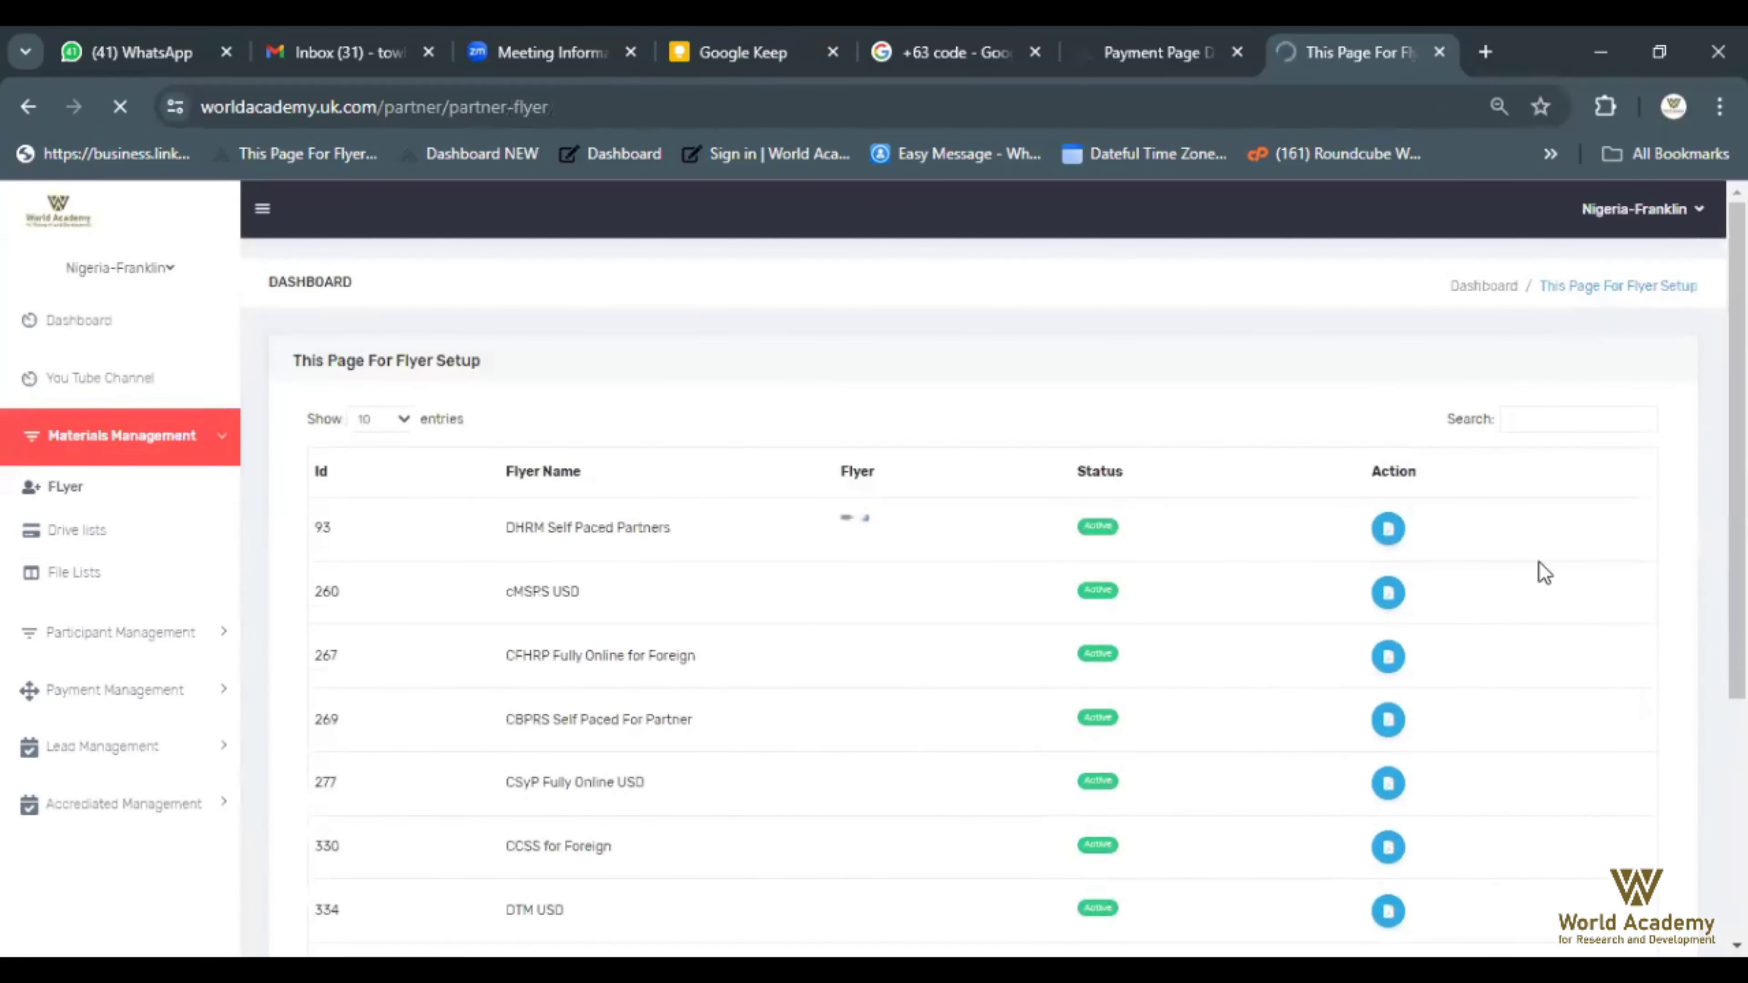
click(1584, 417)
text(cp)
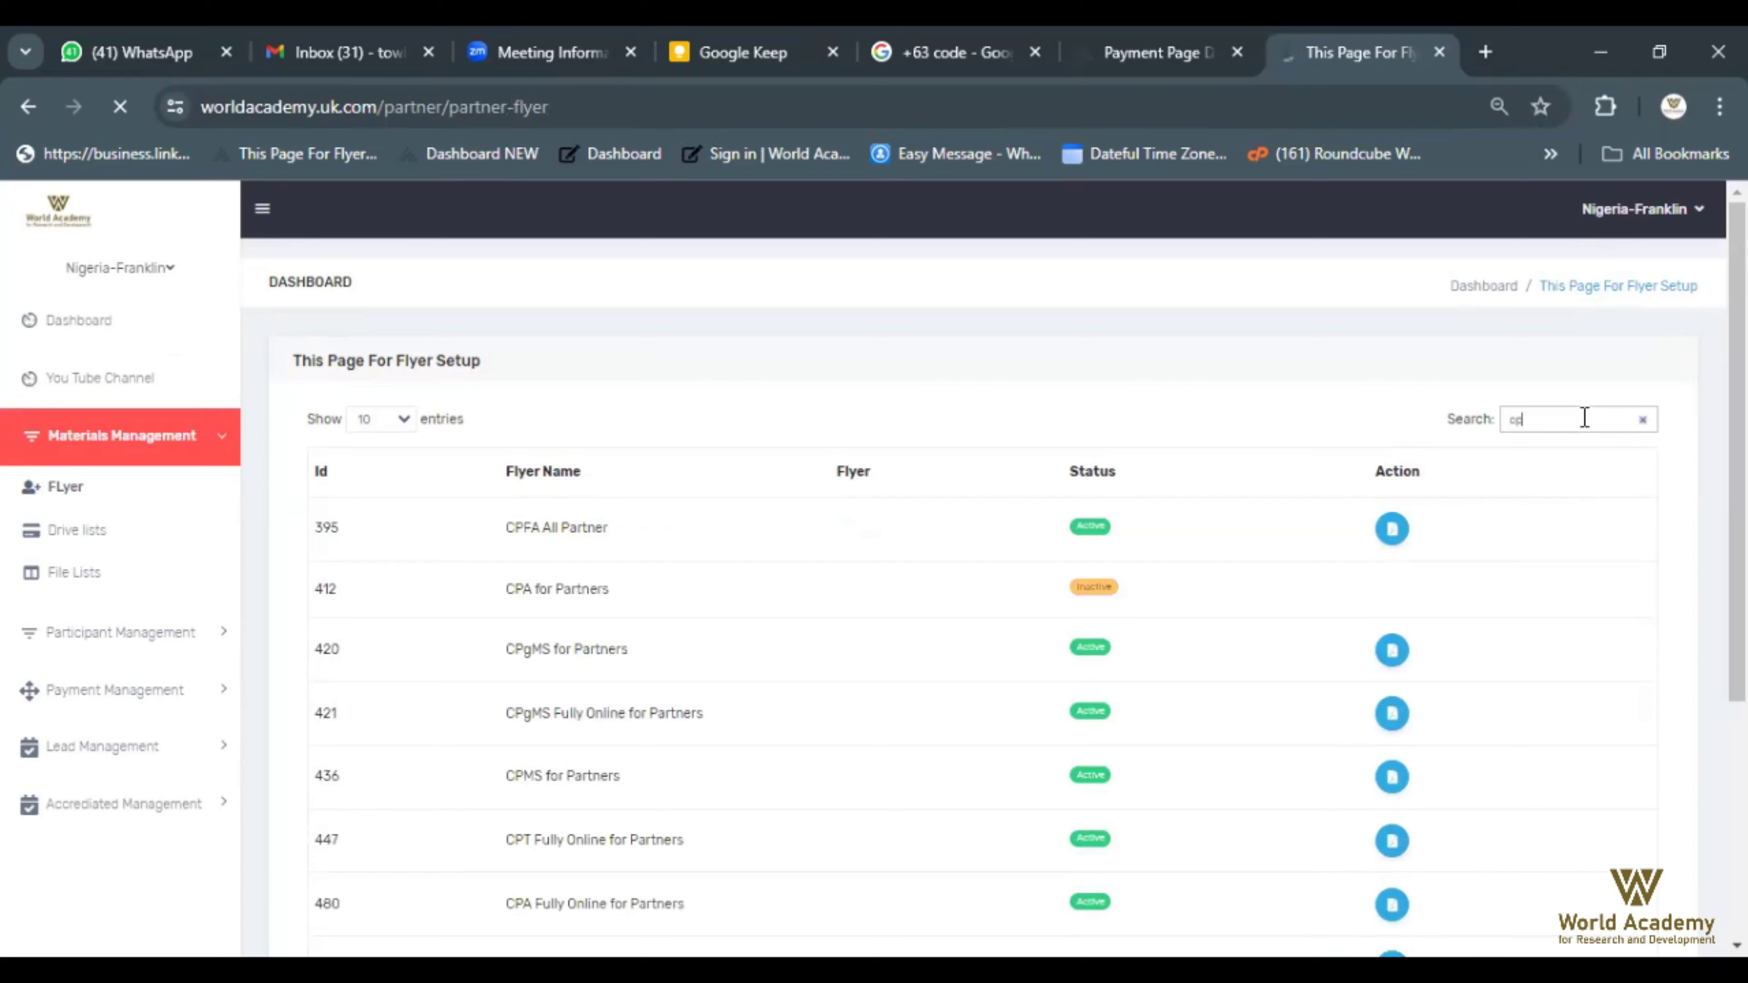
text(ms)
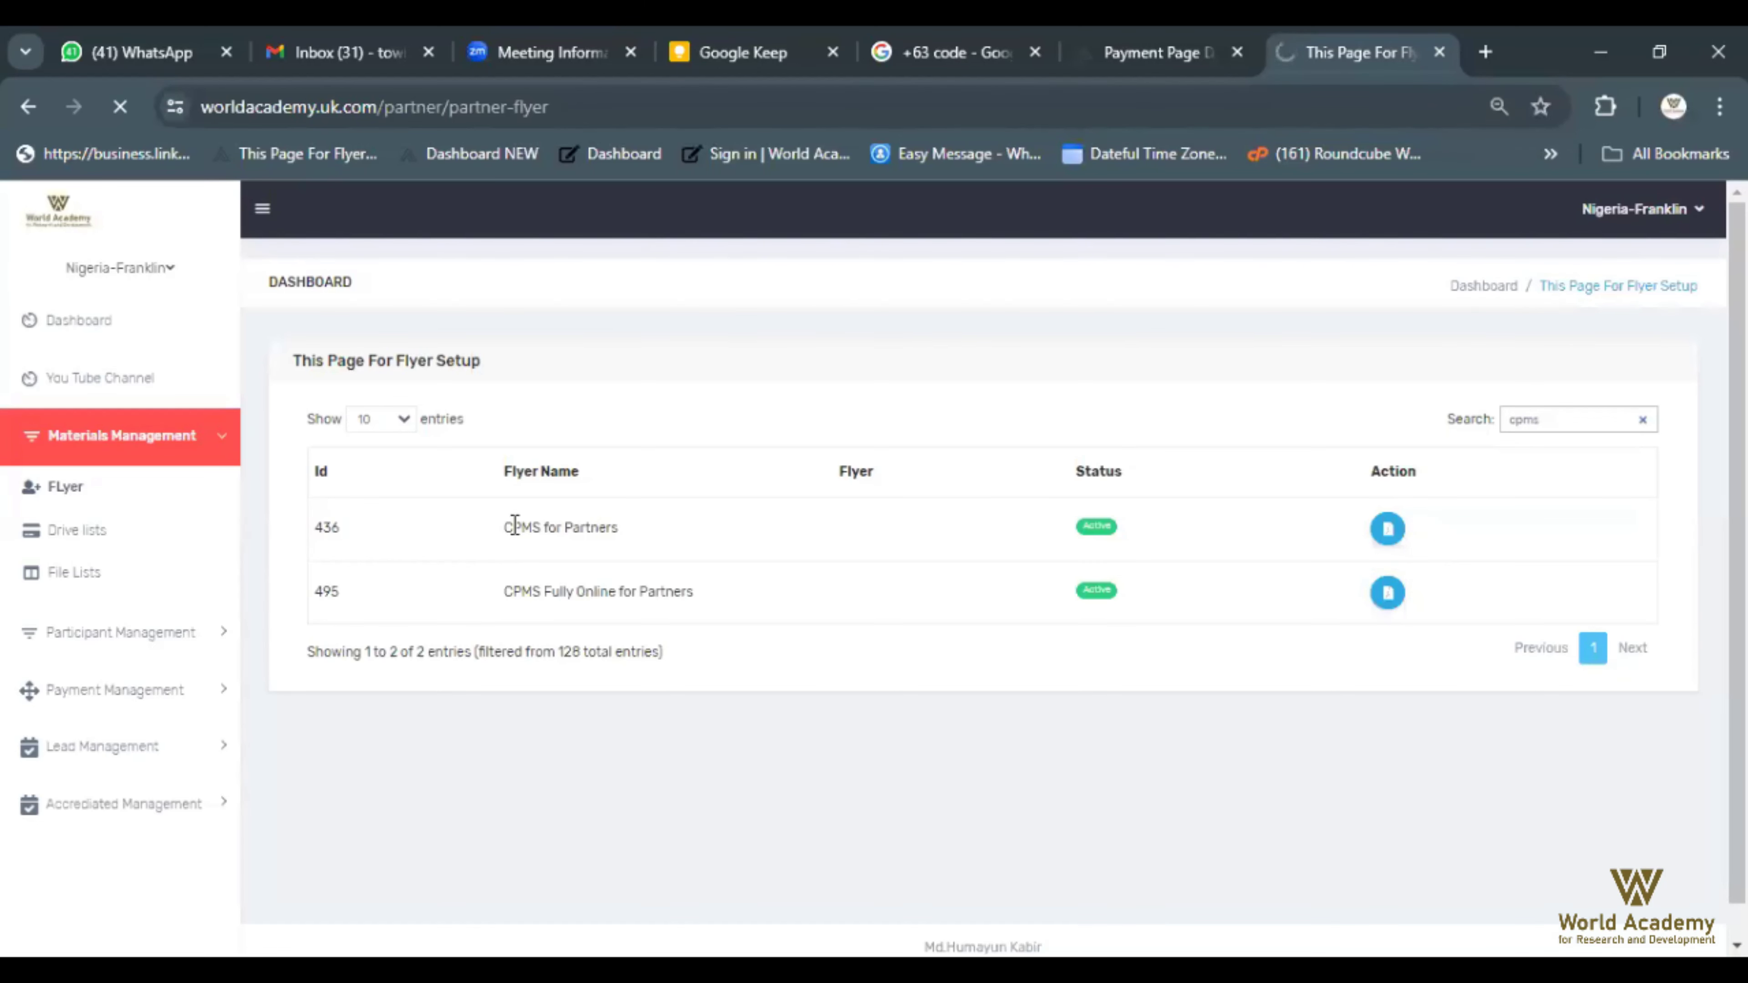
Open the CPMS for Partners flyer 436 in a new tab, check it, and return to the list
drag(501, 528, 609, 529)
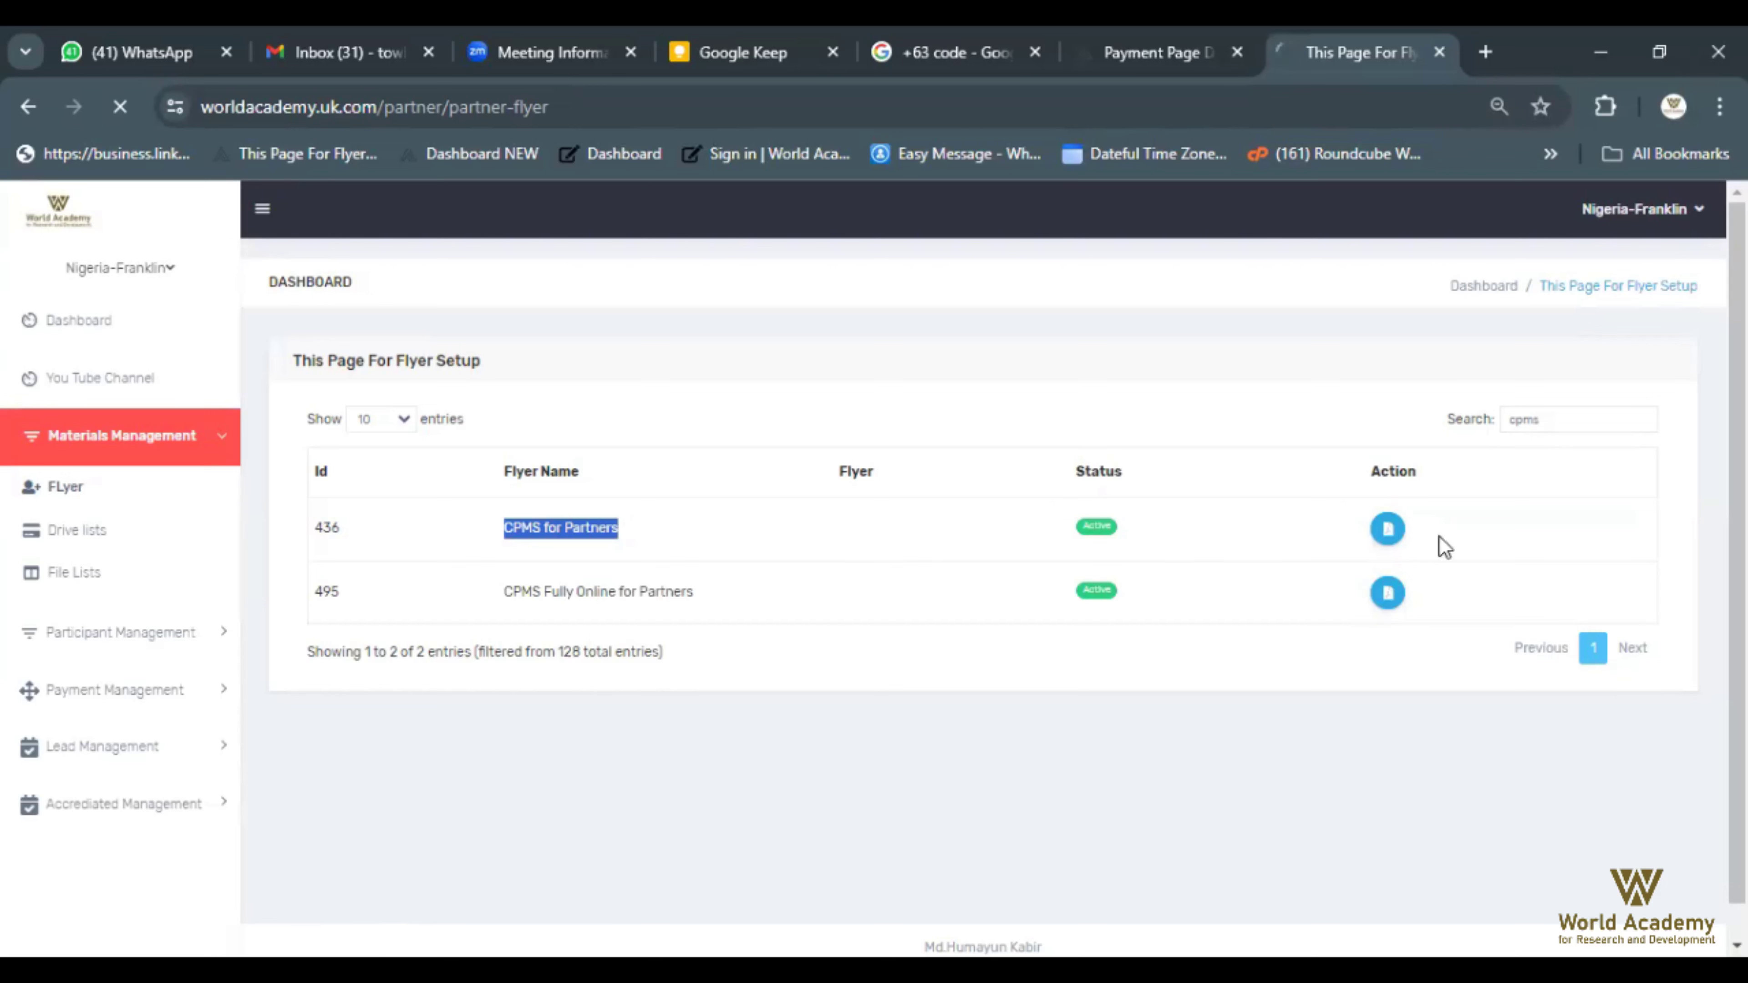
middle_click(1403, 546)
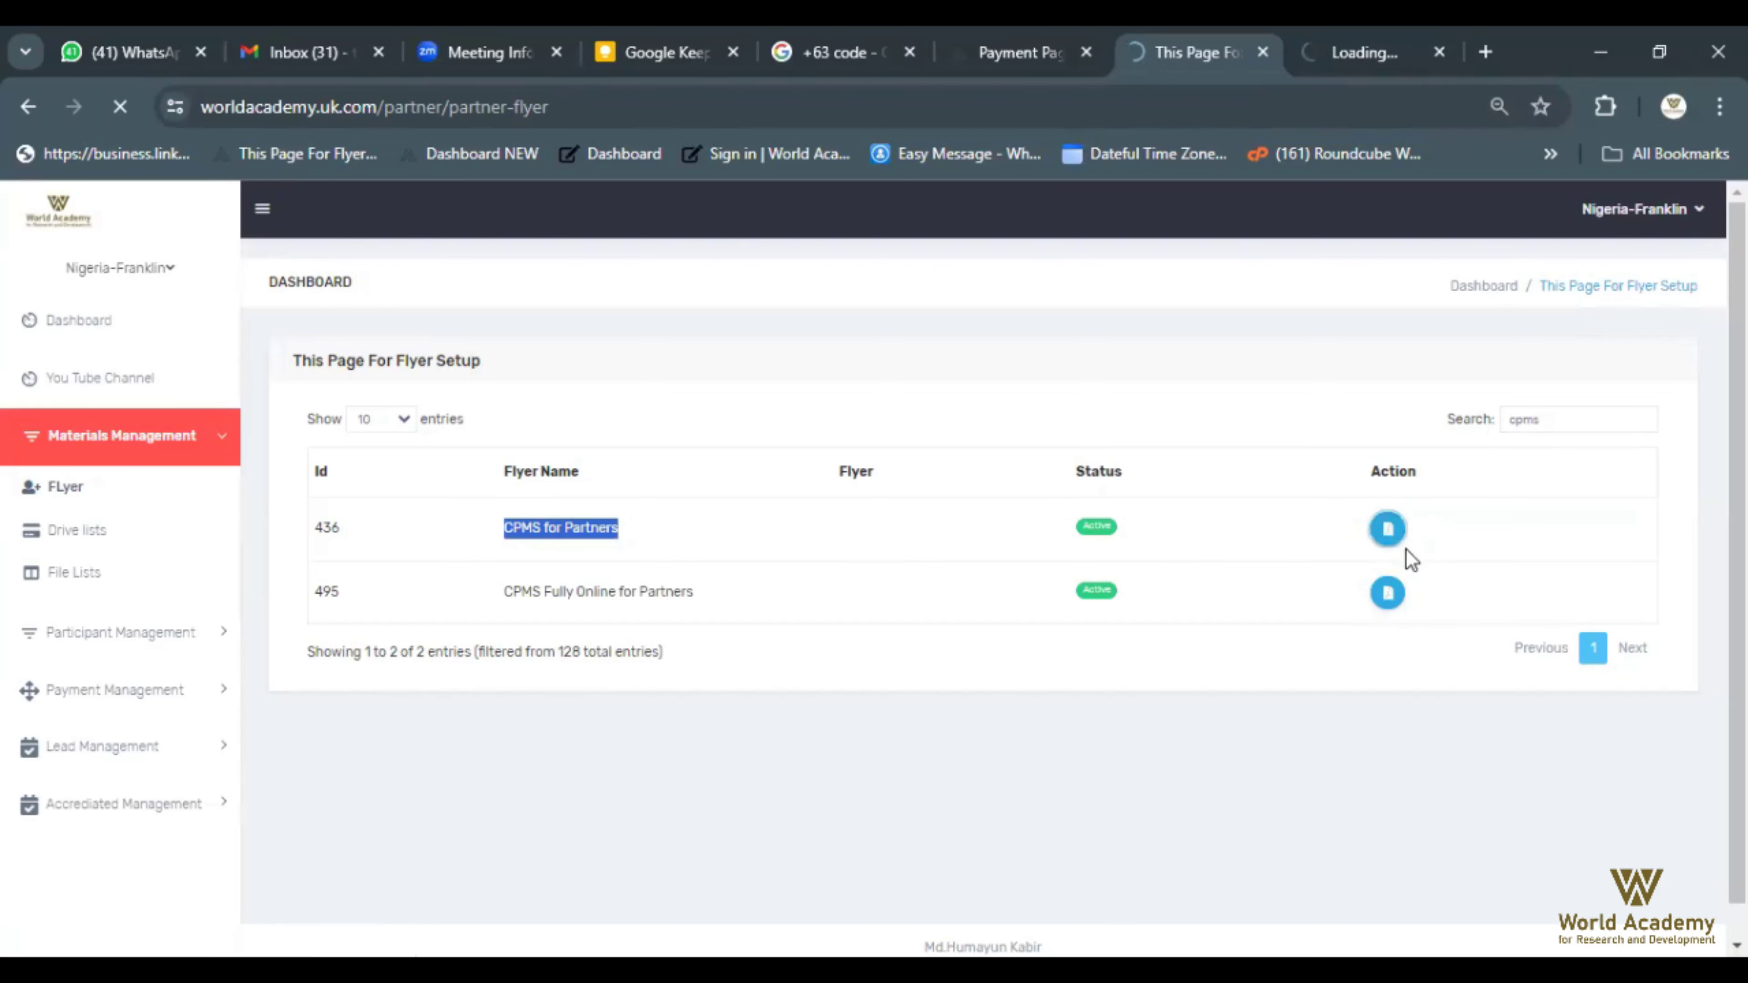
mouse_move(1347, 51)
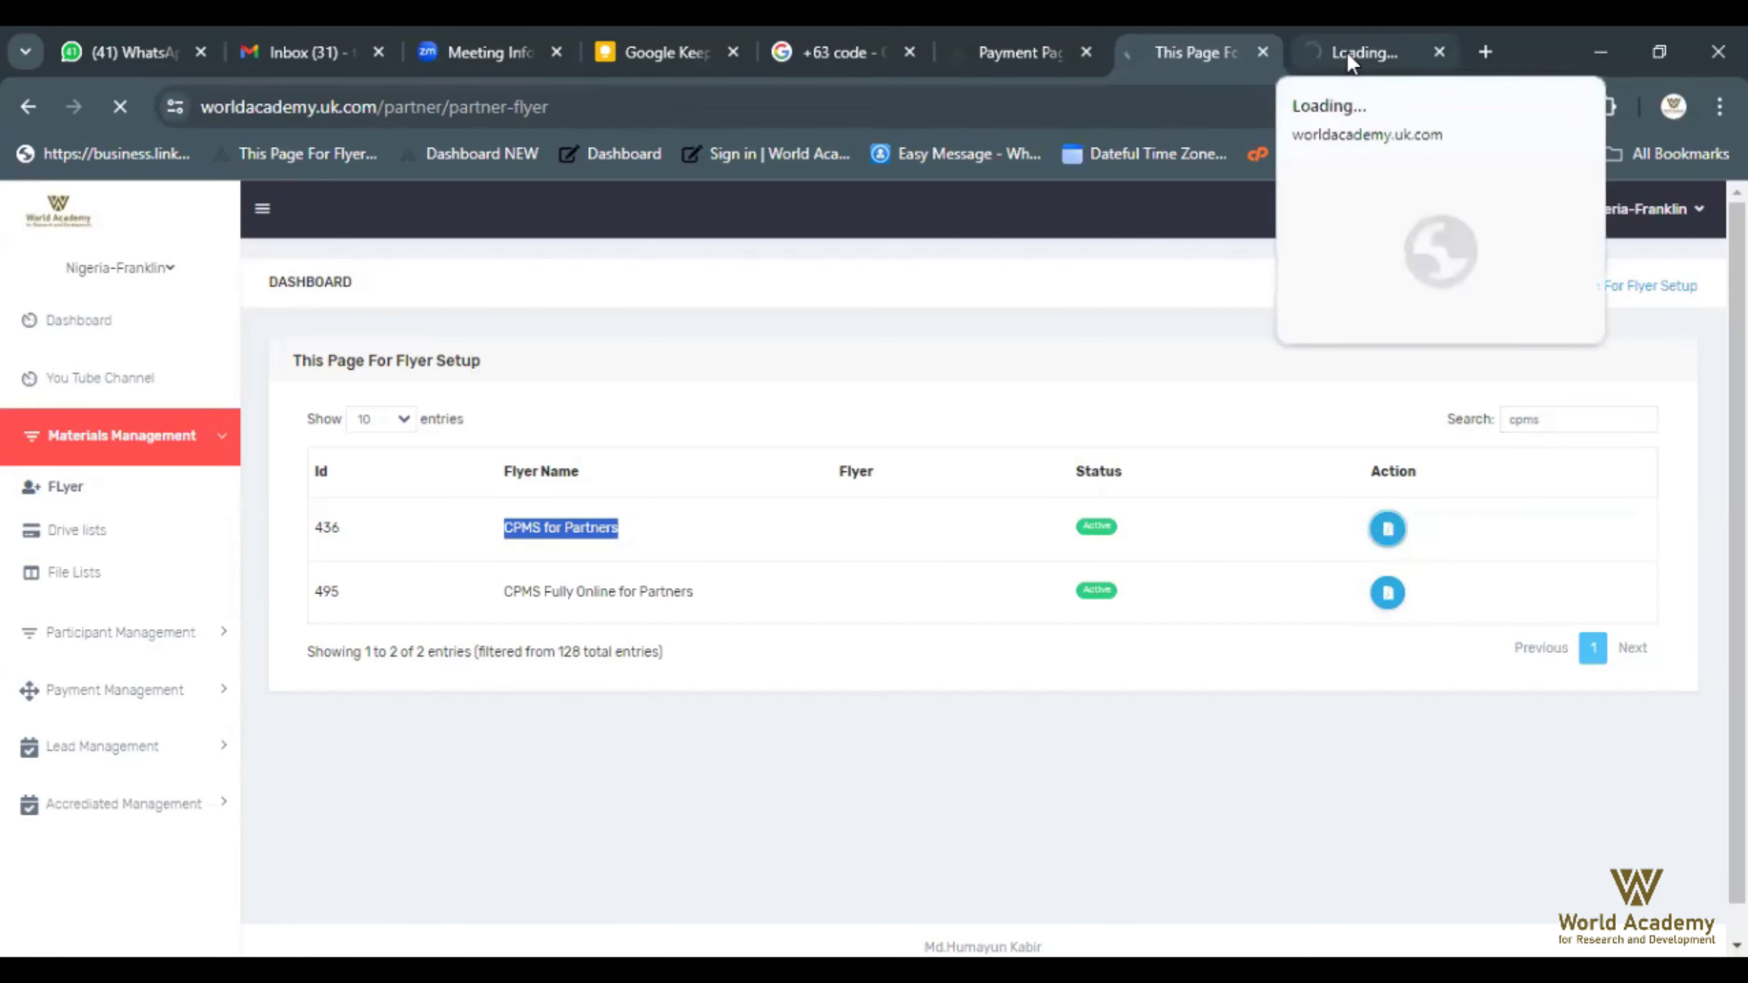
click(1346, 52)
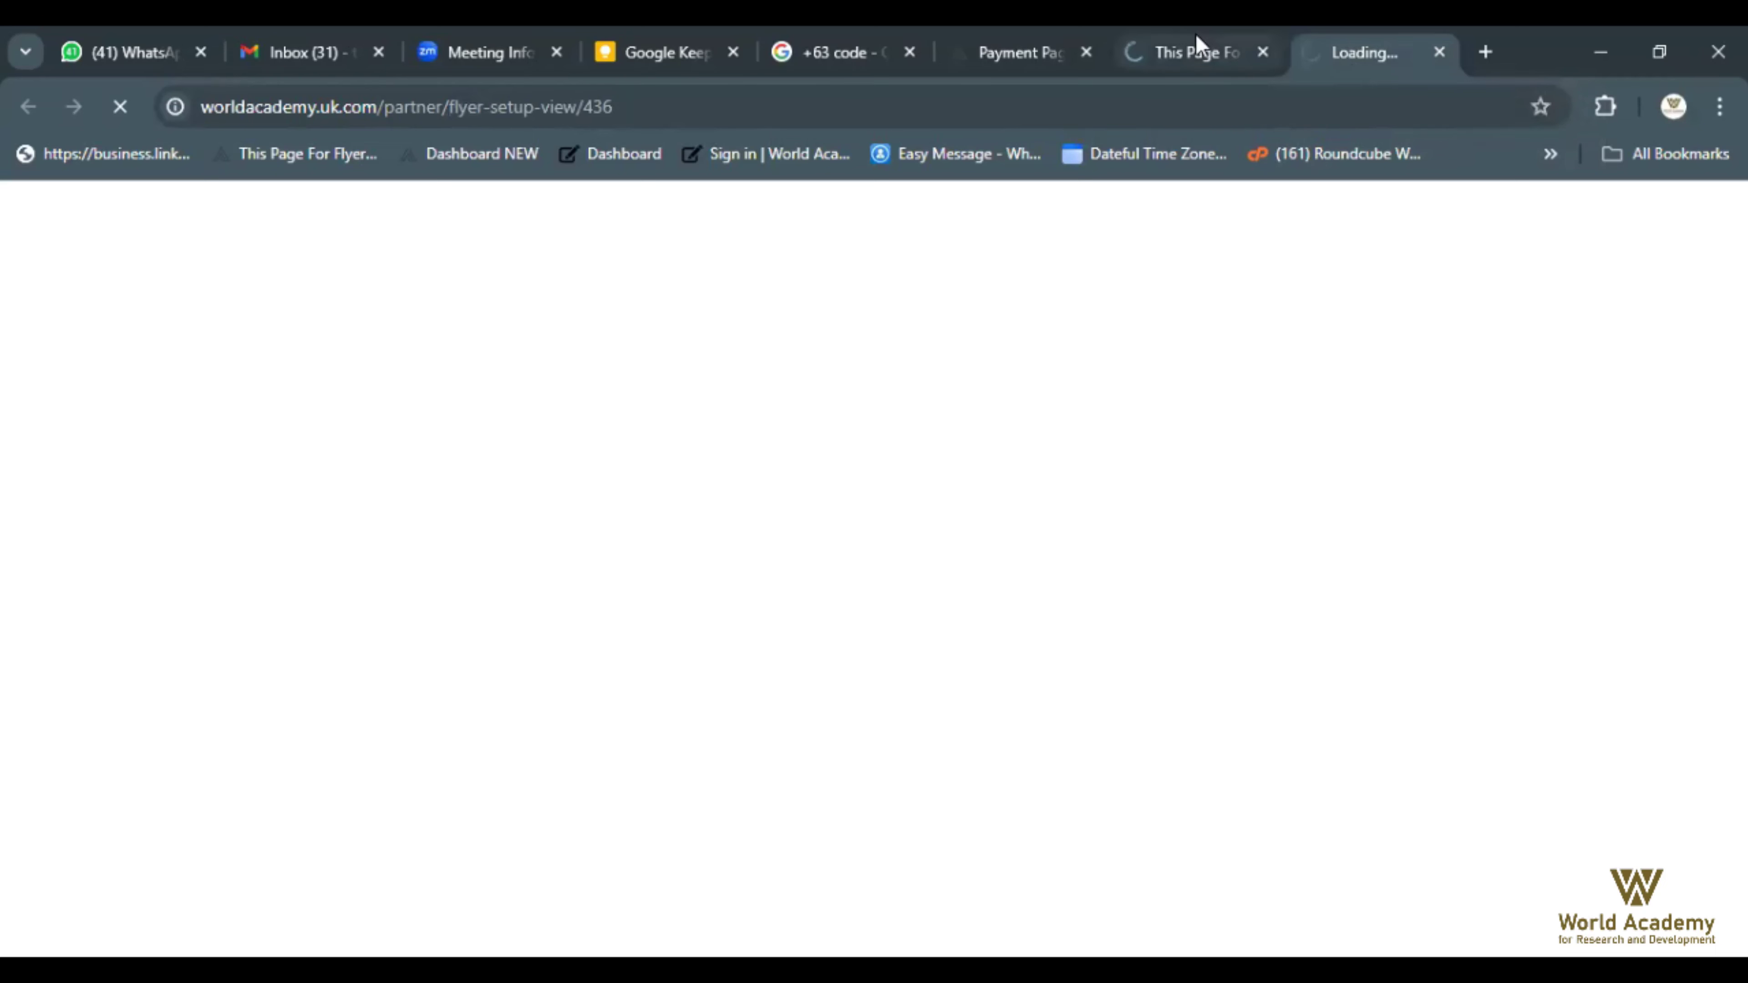
mouse_move(1195, 36)
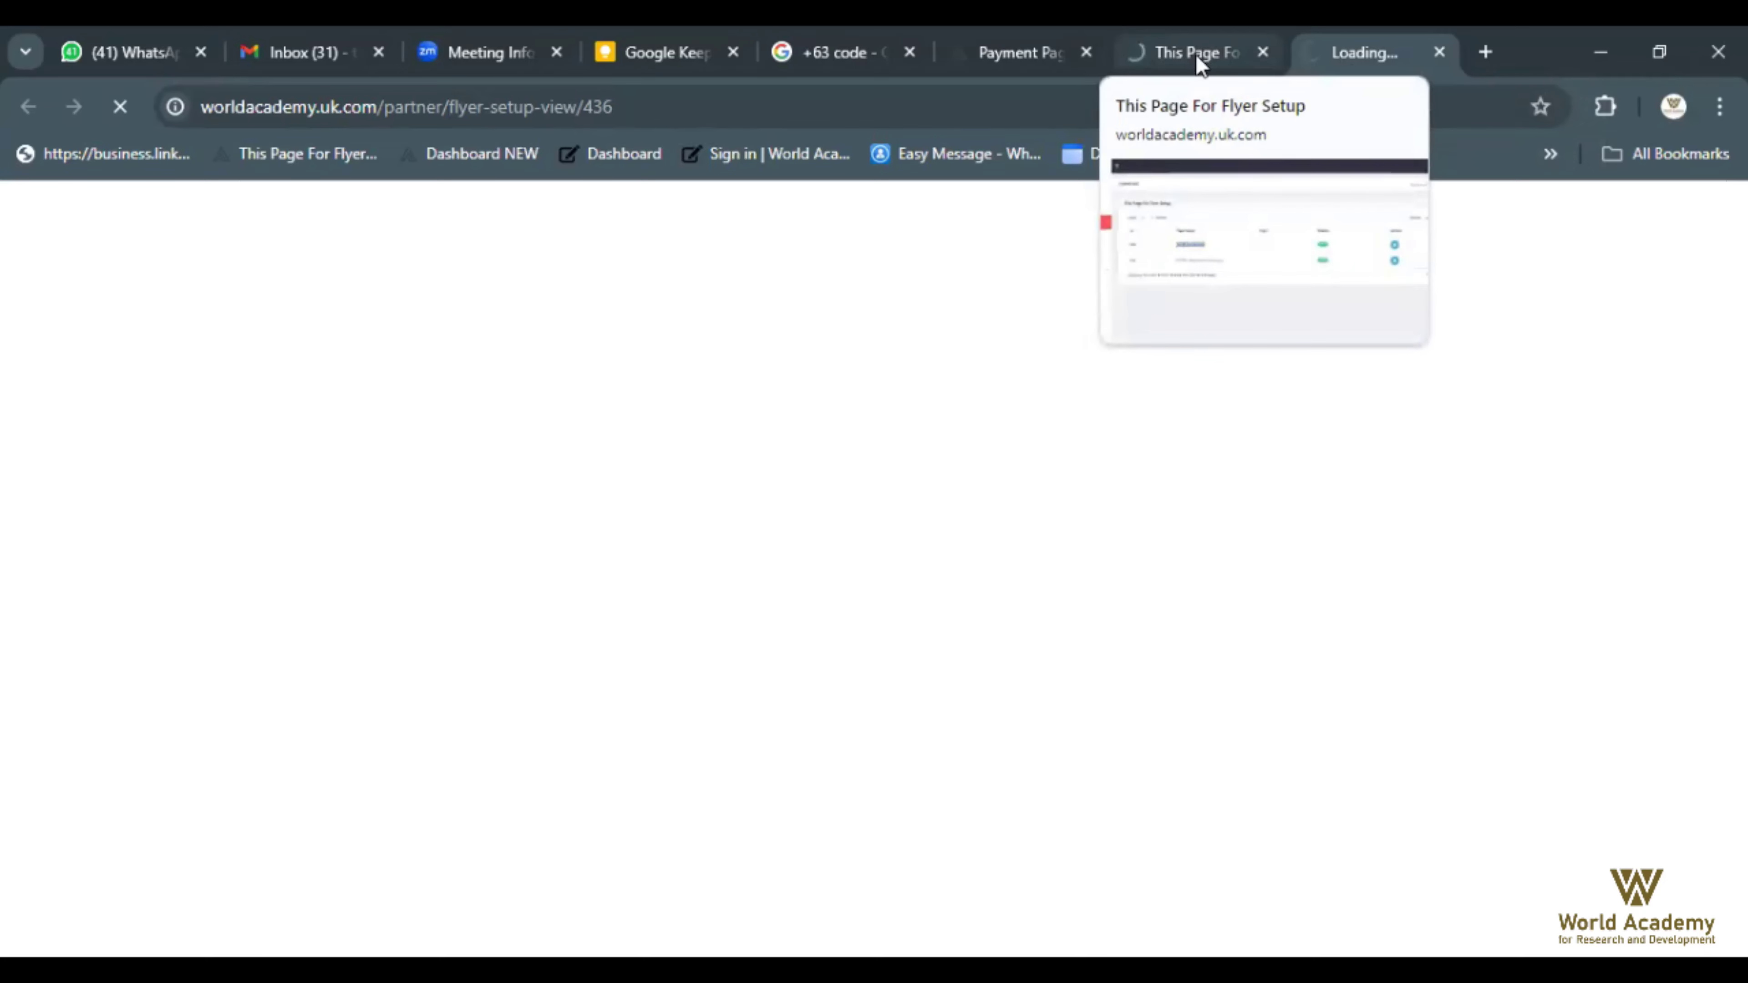
click(1187, 53)
click(612, 597)
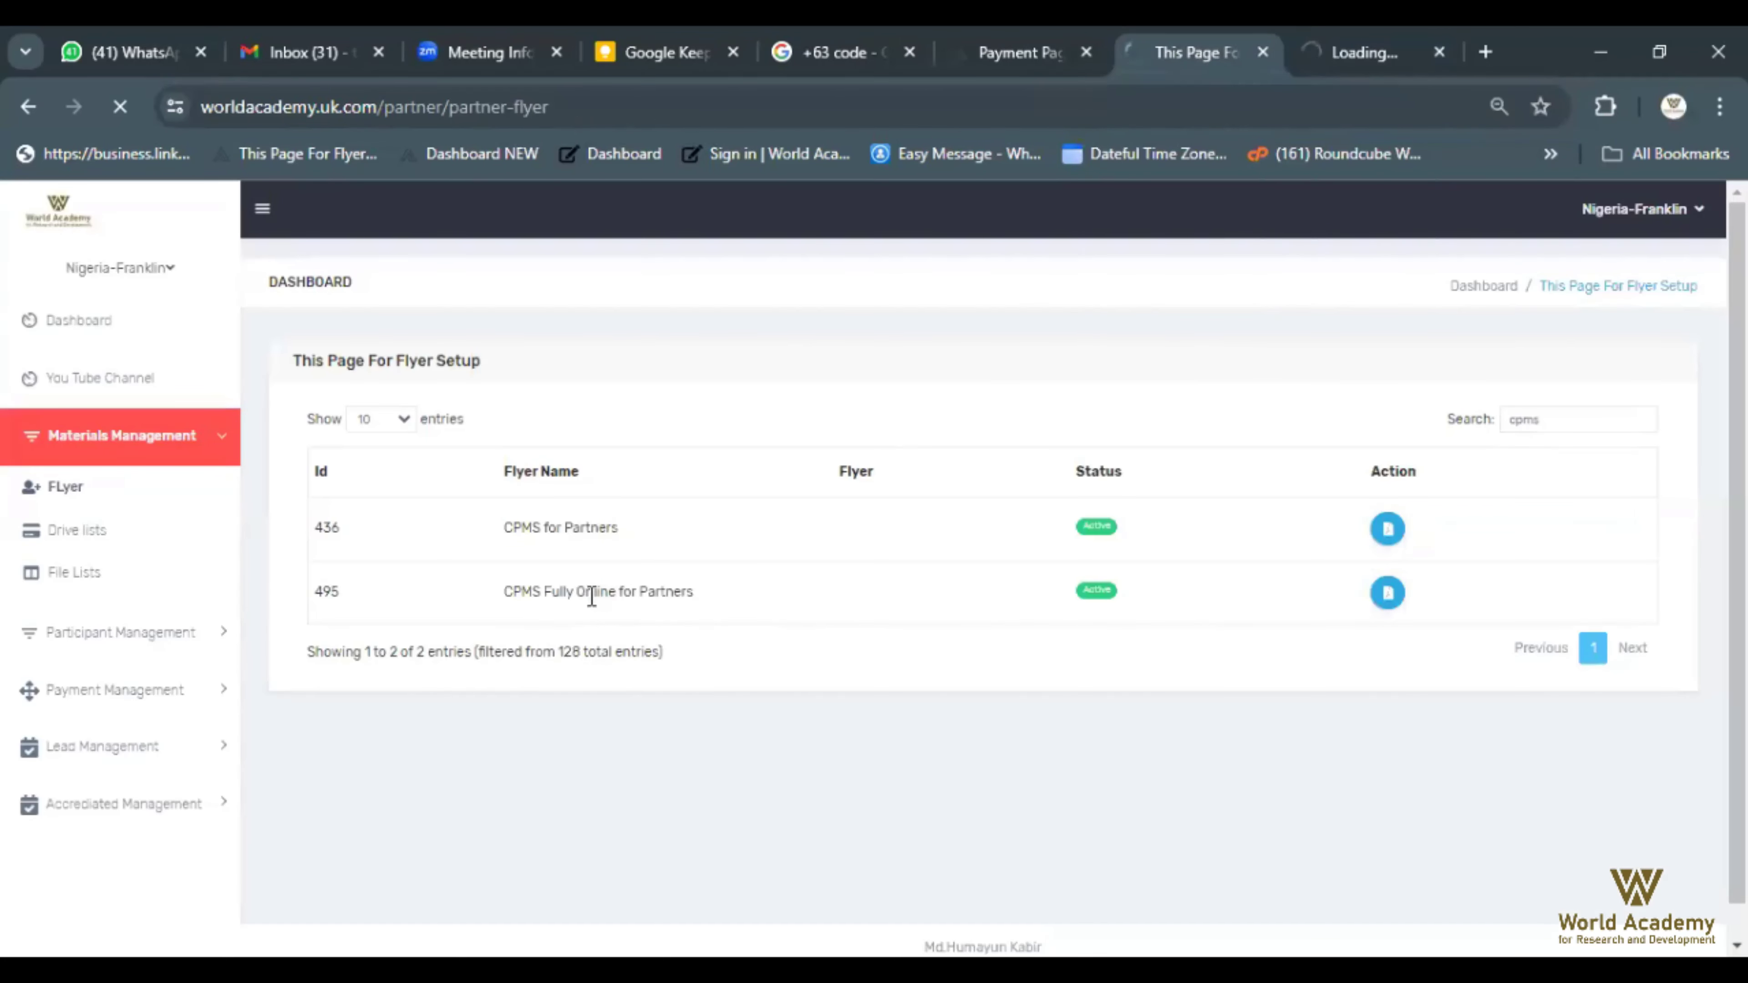